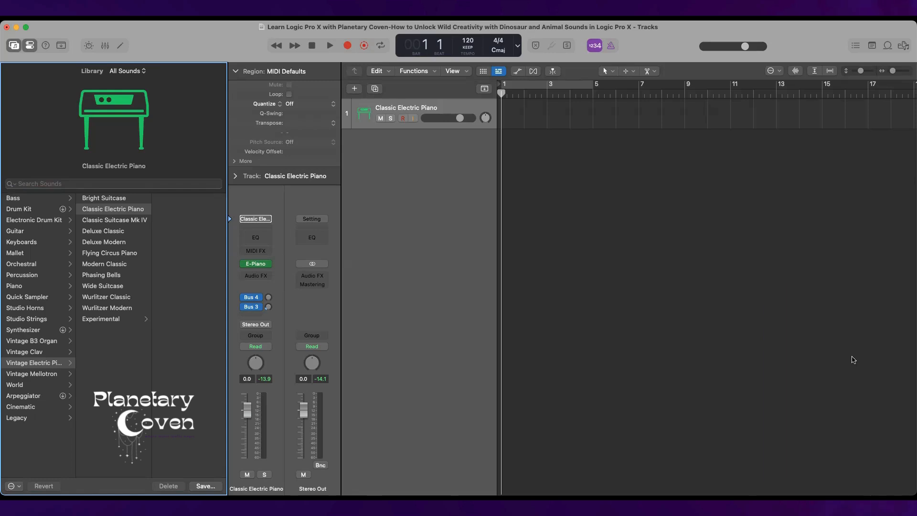
Search the Apple Loops for "dino", audition Dinosaur Growl, and place it on a new track at bar 1.
{"action": "left_click", "coordinate": [890, 45]}
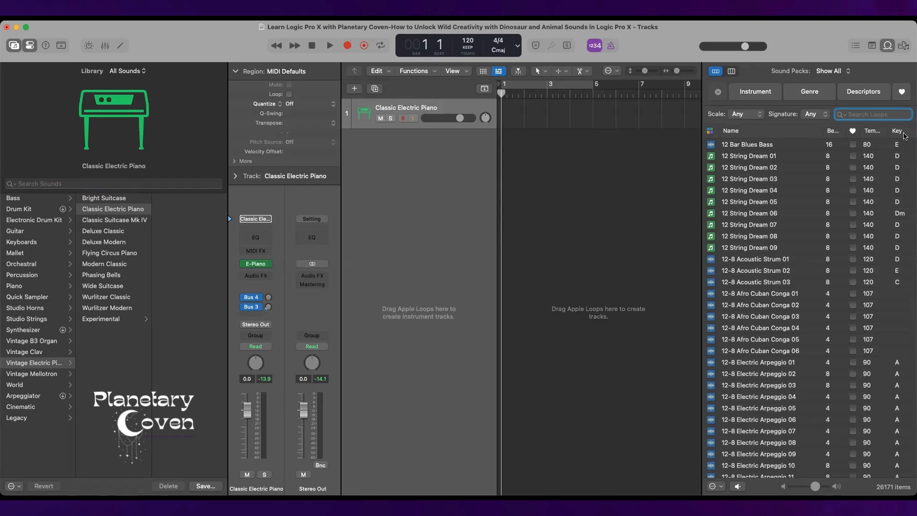
{"action": "left_click", "coordinate": [860, 113]}
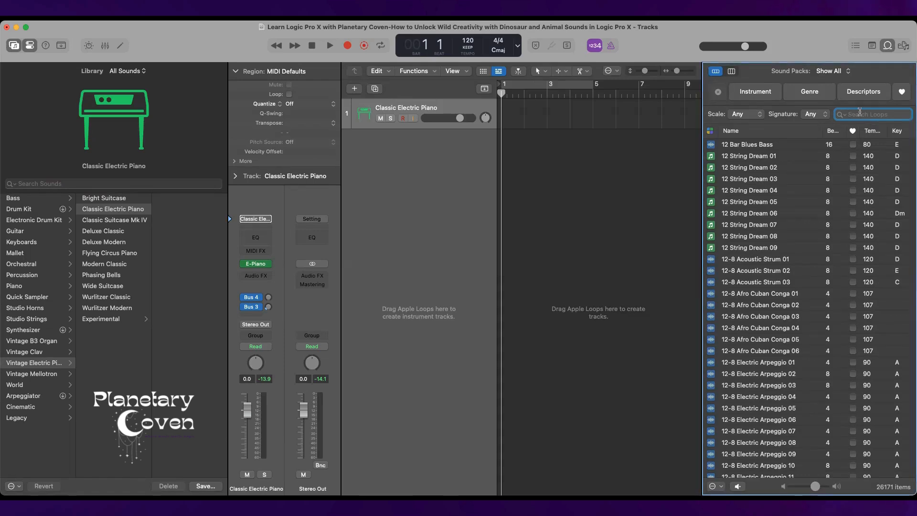
{"action": "type", "text": "dino"}
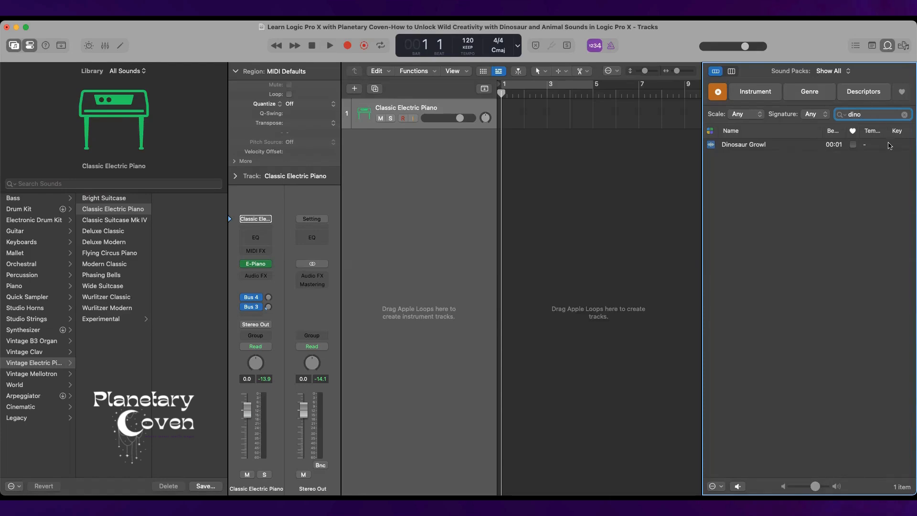
{"action": "left_click", "coordinate": [795, 144]}
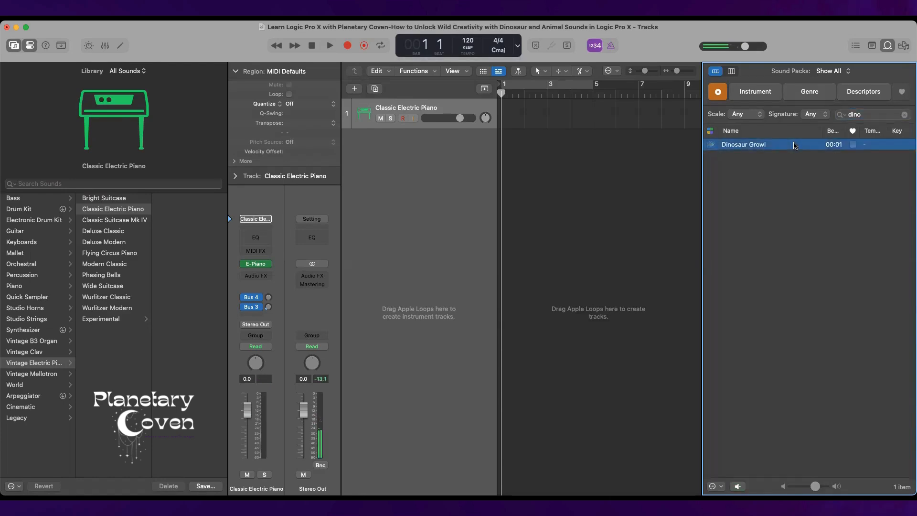
{"action": "left_click", "coordinate": [795, 144]}
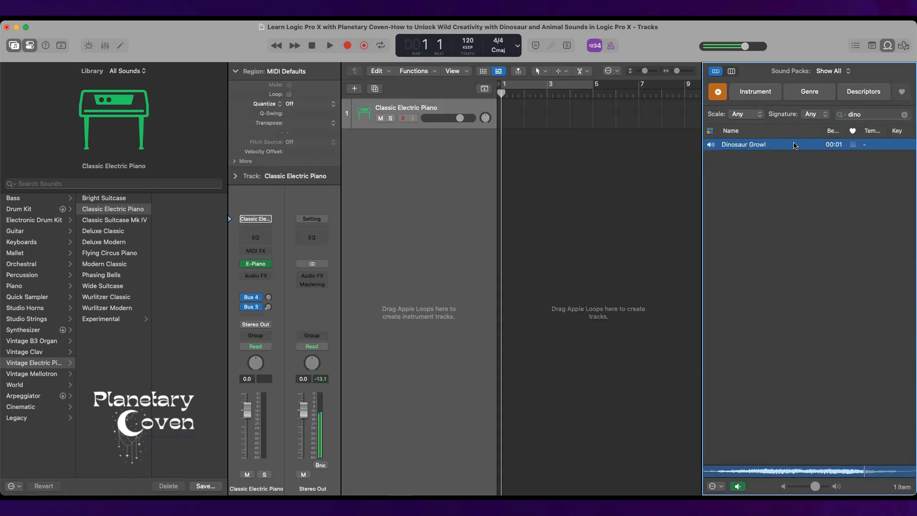
{"action": "left_click_drag", "start_coordinate": [795, 144], "coordinate": [504, 154]}
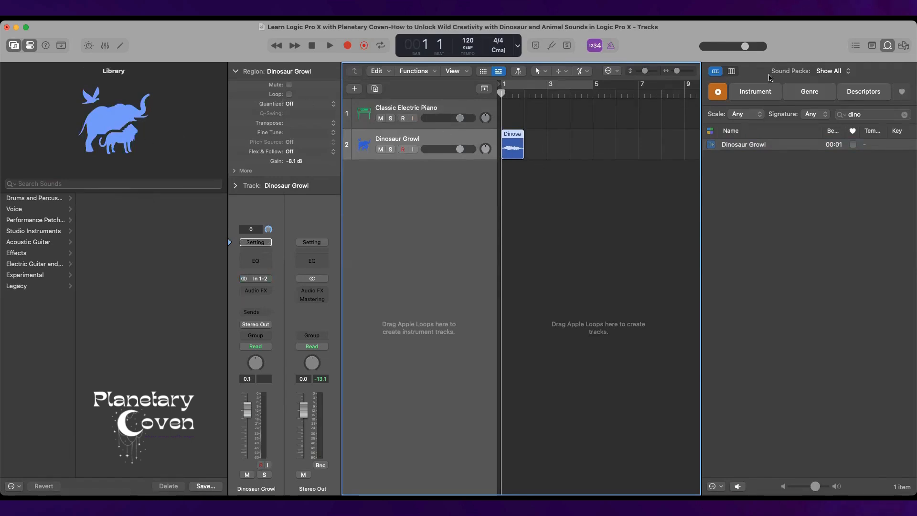
Mute the Dinosaur Growl track, find Brontosaurus Wail by searching "bront", and audition it on a new track at bar 1.
{"action": "left_click", "coordinate": [851, 114]}
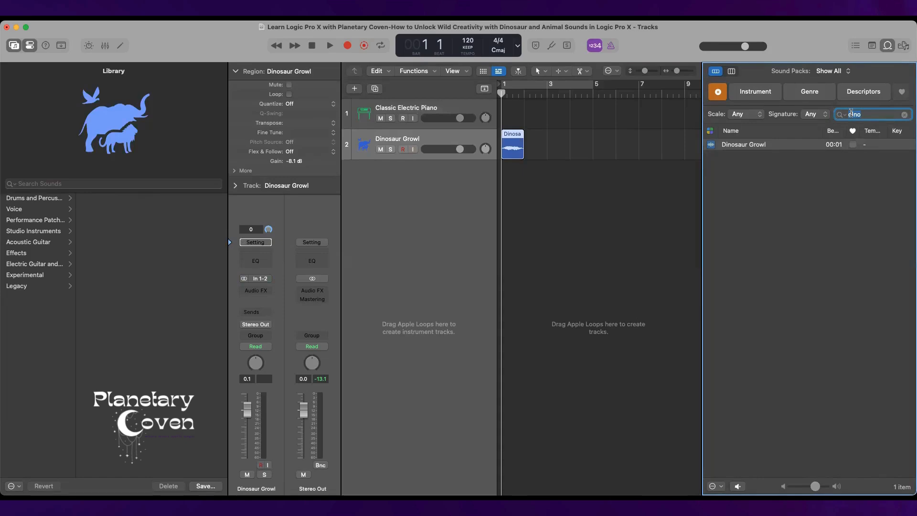
{"action": "key", "text": "BackSpace"}
{"action": "type", "text": "bront"}
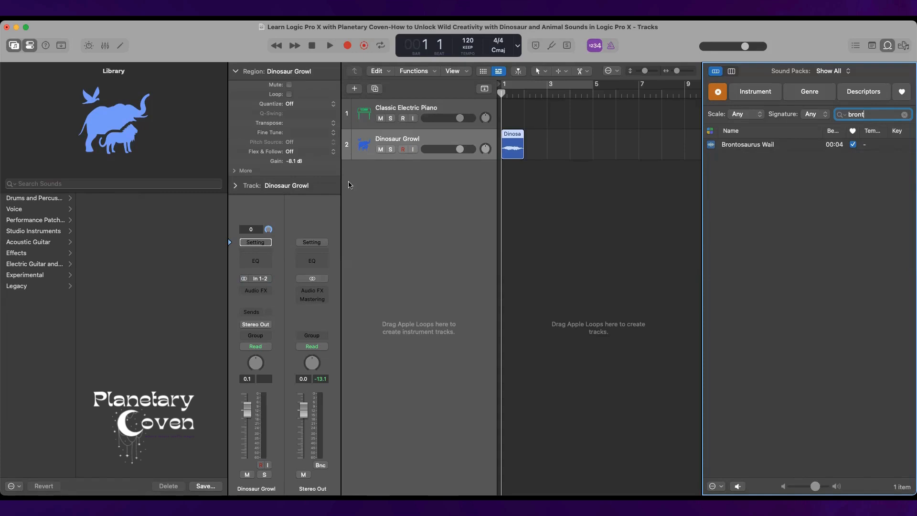
{"action": "left_click", "coordinate": [380, 150]}
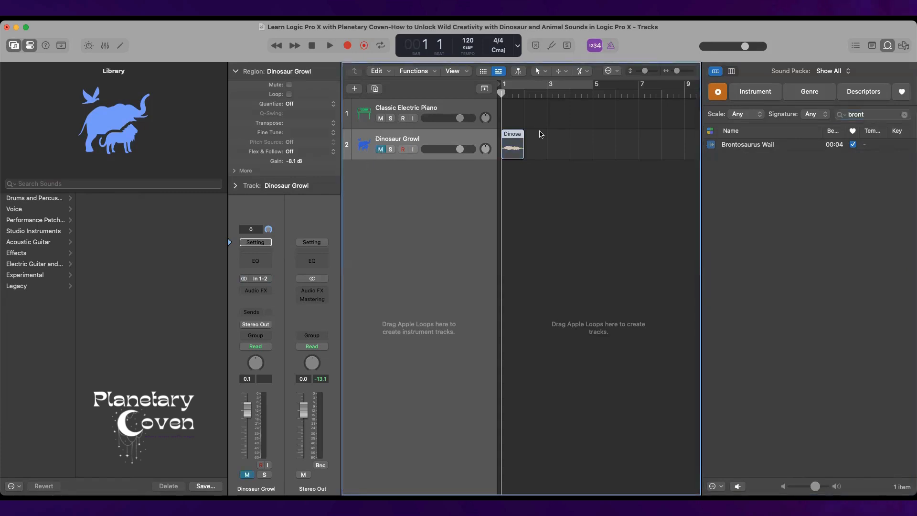
{"action": "left_click", "coordinate": [796, 145]}
{"action": "left_click_drag", "start_coordinate": [796, 146], "coordinate": [513, 177]}
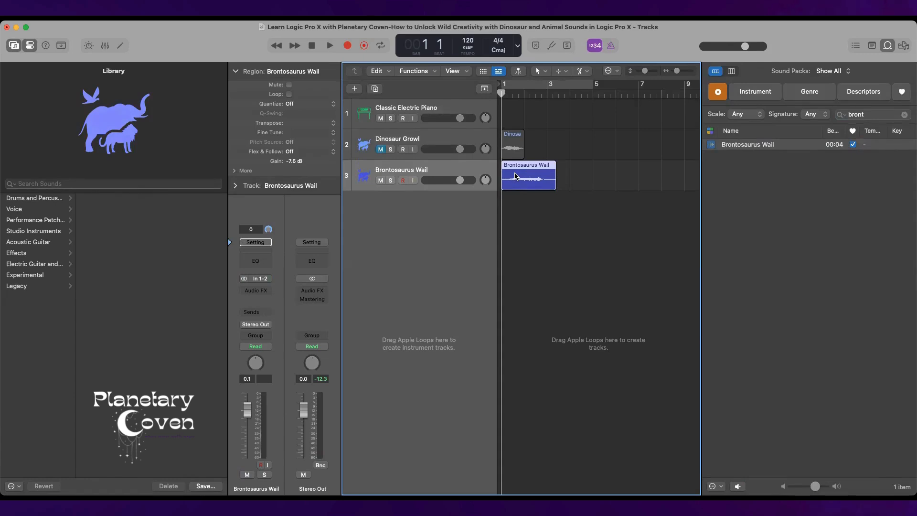
{"action": "key", "text": "space"}
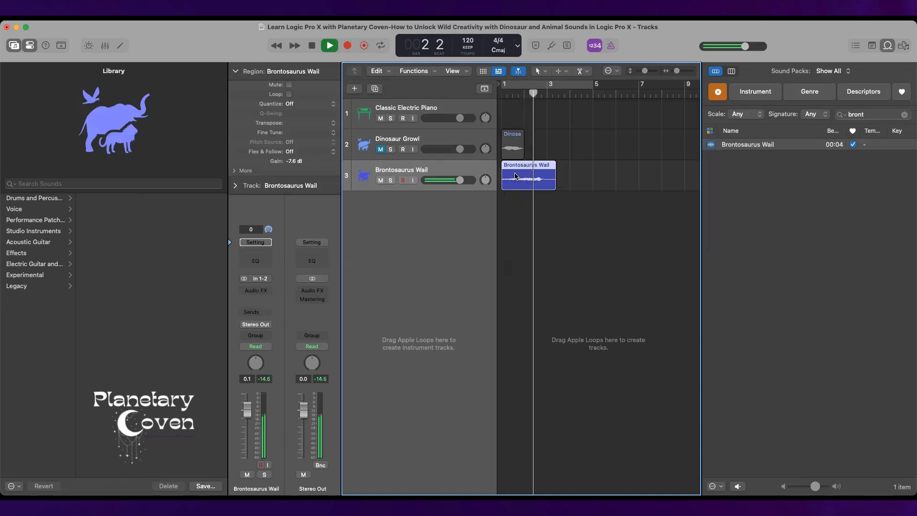
{"action": "key", "text": "space"}
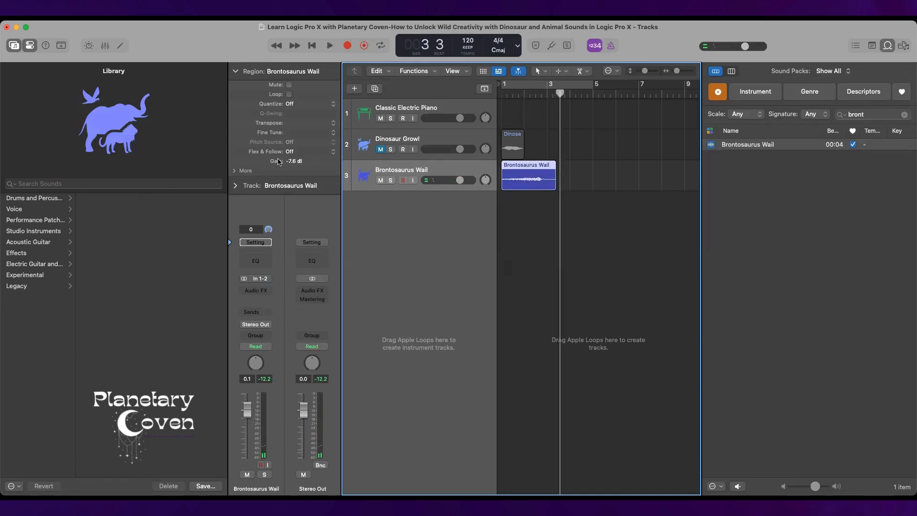
Try reversing the Brontosaurus Wail region and audition it from bar 1.
{"action": "left_click", "coordinate": [237, 171]}
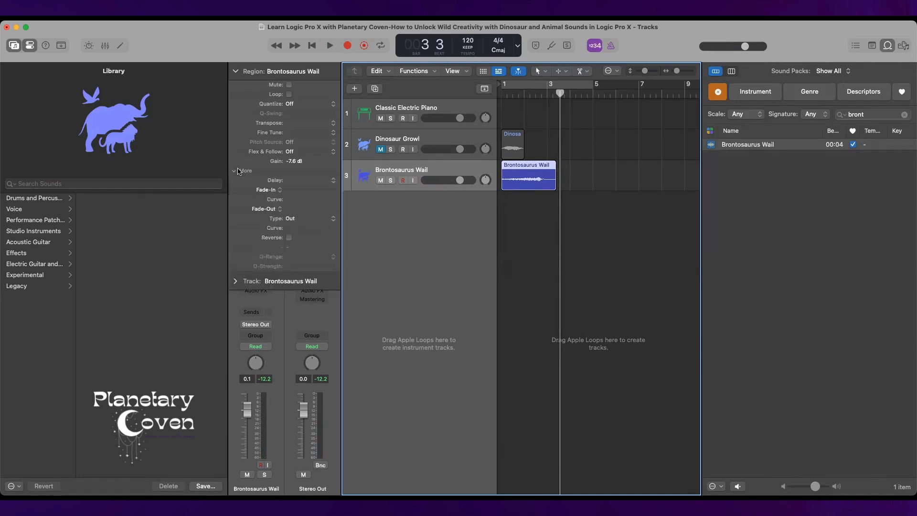
{"action": "left_click", "coordinate": [289, 238]}
{"action": "left_click_drag", "start_coordinate": [561, 92], "coordinate": [502, 92]}
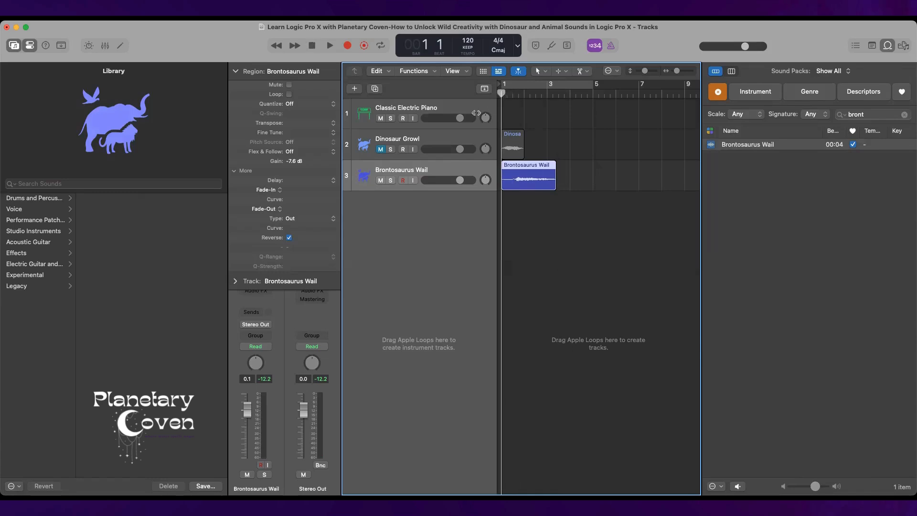
{"action": "key", "text": "space"}
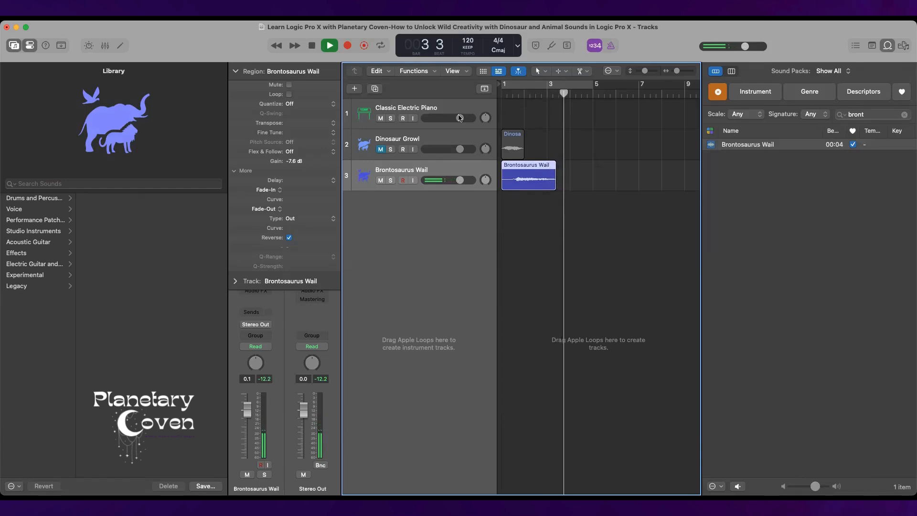
{"action": "key", "text": "space"}
{"action": "left_click", "coordinate": [288, 237]}
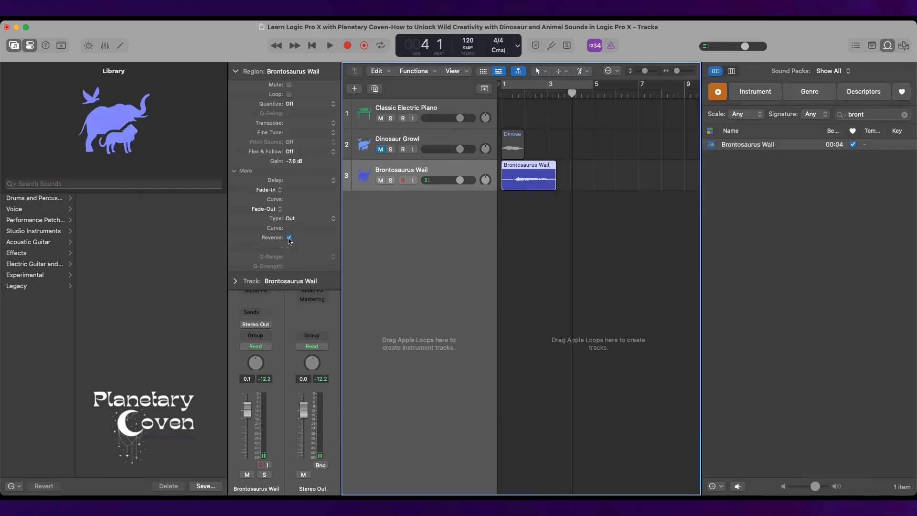
Unmute the Dinosaur Growl track and play it together with Brontosaurus Wail, with cycle mode on from bar 1 to bar 5.
{"action": "left_click", "coordinate": [381, 149]}
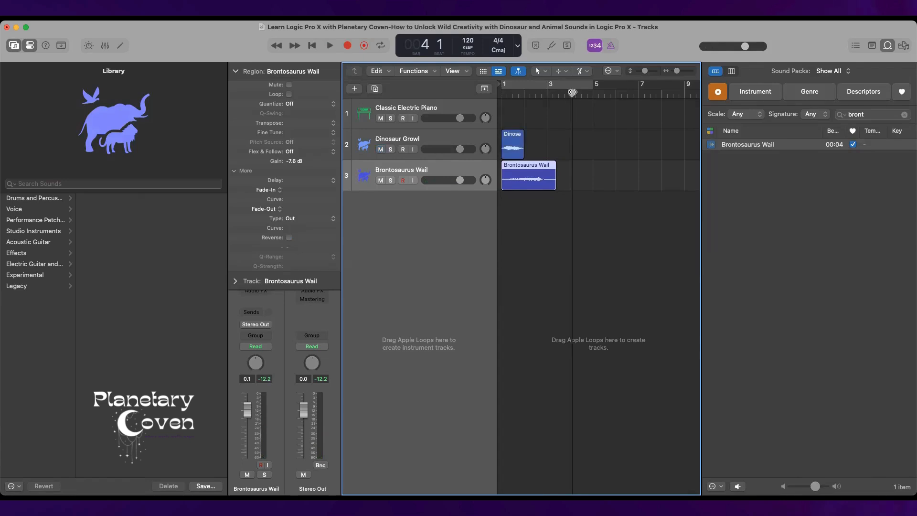
{"action": "left_click", "coordinate": [580, 83]}
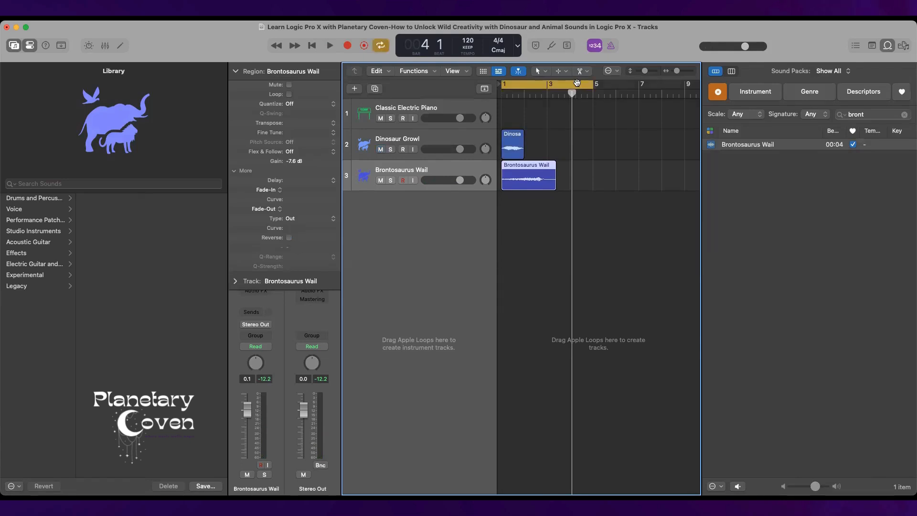
{"action": "left_click", "coordinate": [313, 46]}
{"action": "key", "text": "space"}
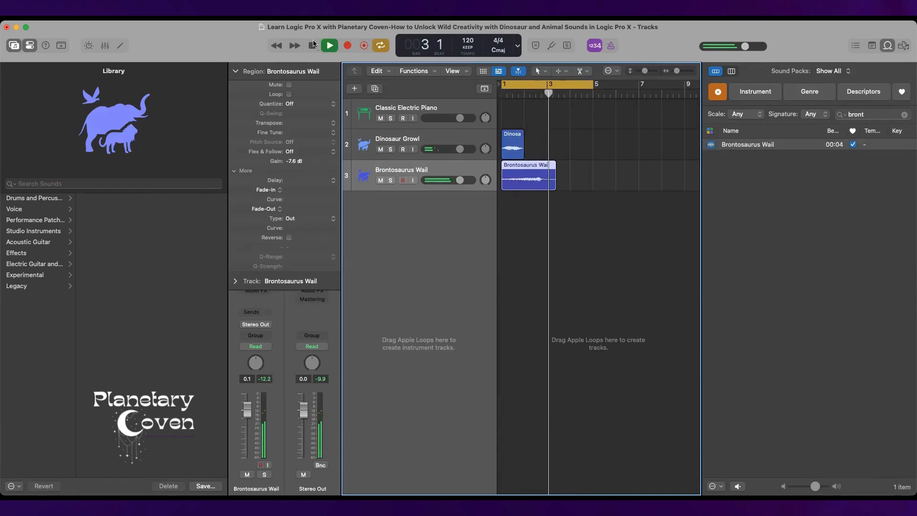
{"action": "key", "text": "space"}
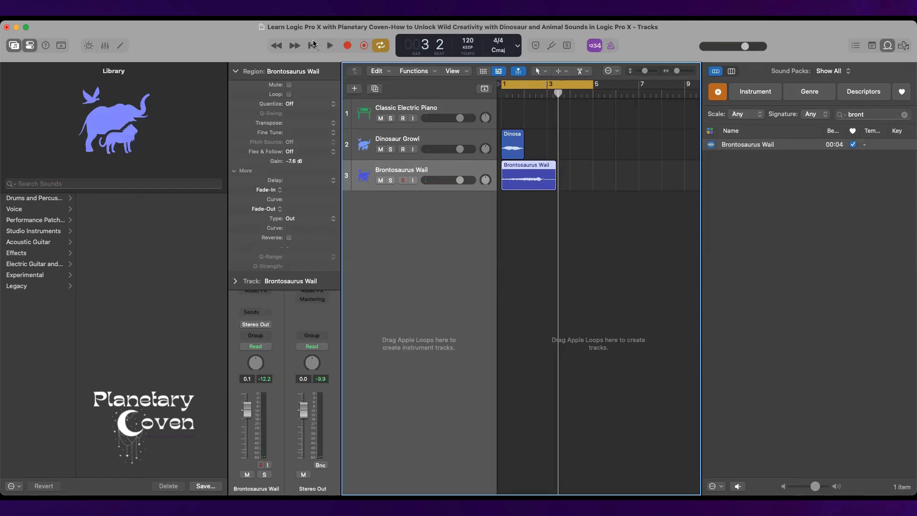
{"action": "left_click", "coordinate": [904, 114]}
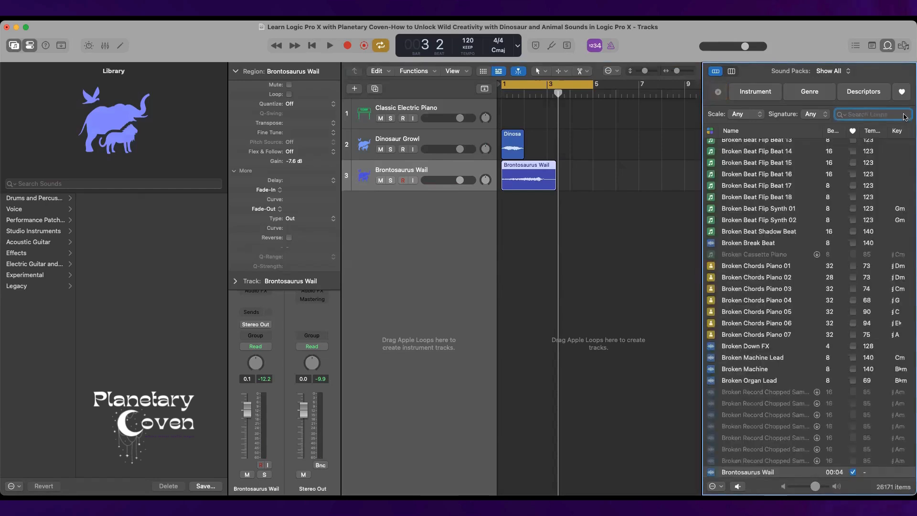
{"action": "type", "text": "din"}
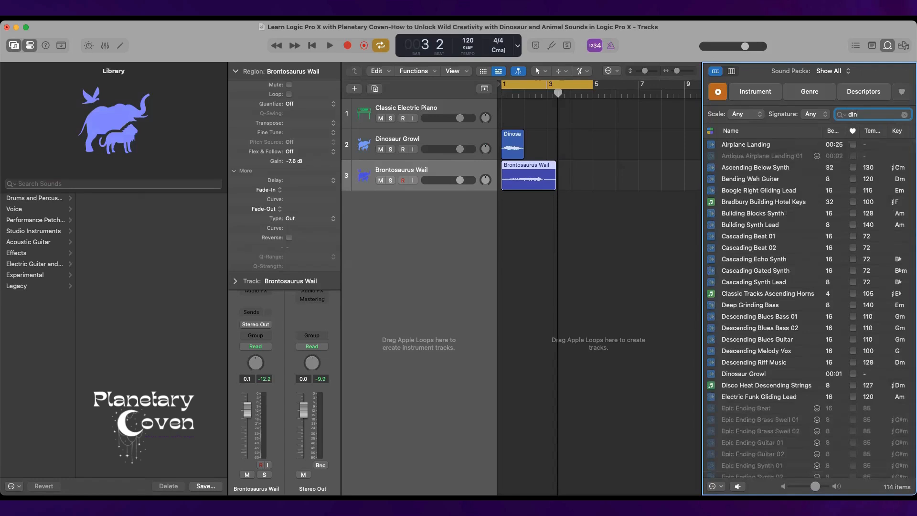
{"action": "type", "text": "o"}
{"action": "key", "text": "BackSpace"}
{"action": "key", "text": "BackSpace"}
{"action": "key", "text": "BackSpace"}
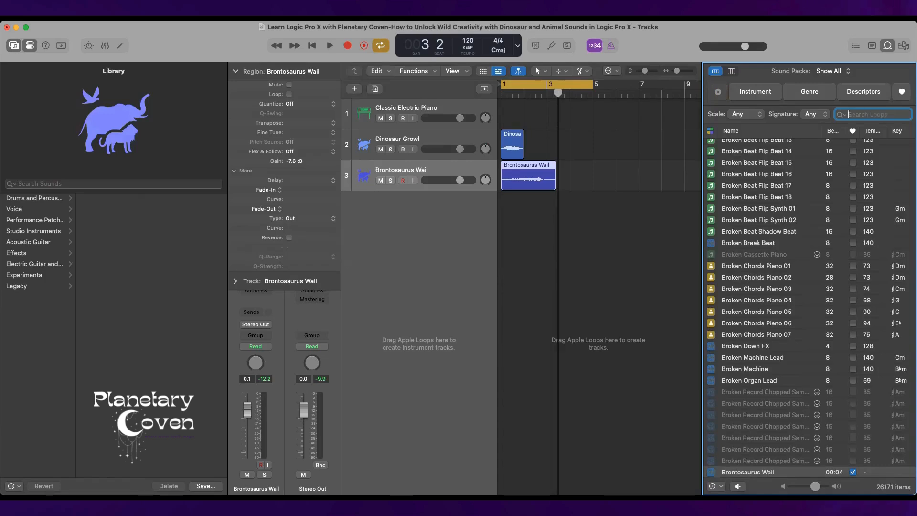
Search the loops for "animal" and place Bark on a new track at bar 1.
{"action": "type", "text": "animal"}
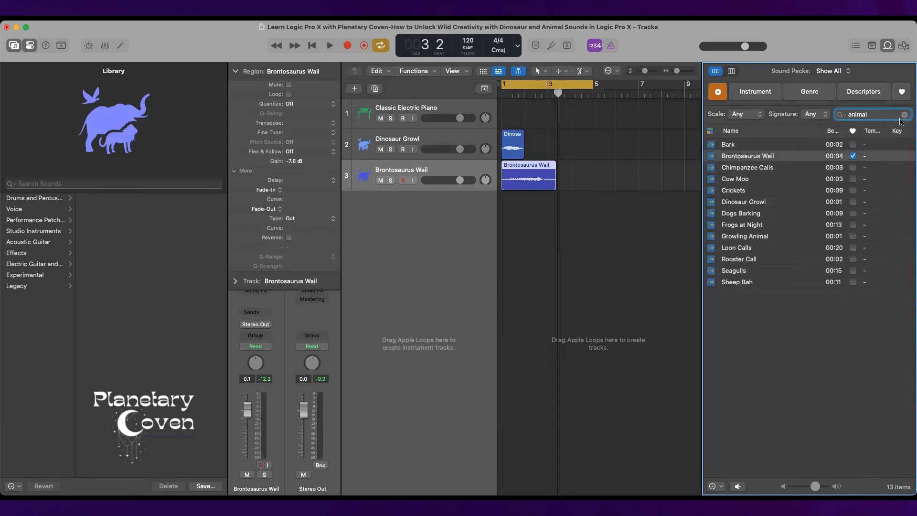
{"action": "left_click", "coordinate": [765, 147]}
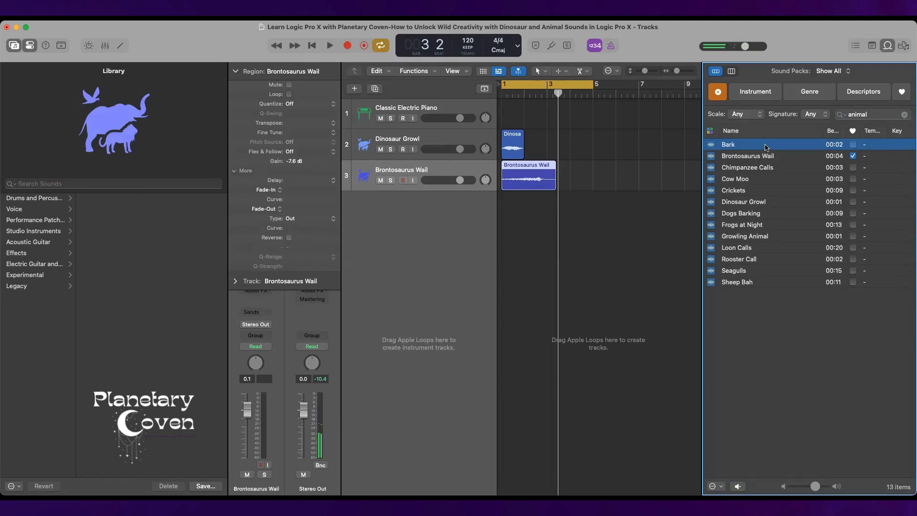
{"action": "left_click_drag", "start_coordinate": [766, 147], "coordinate": [503, 221]}
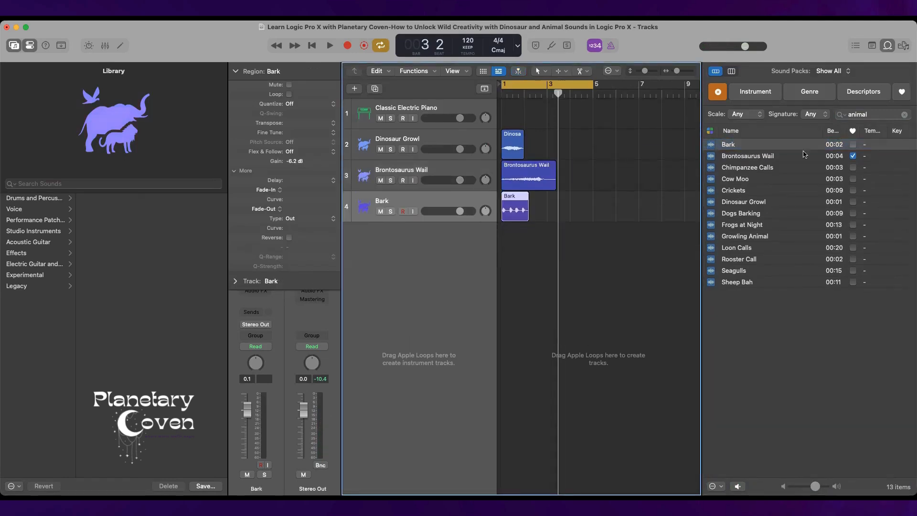
Place the Chimpanzee Calls loop on a new track at bar 1 and play all the tracks together.
{"action": "left_click", "coordinate": [757, 172]}
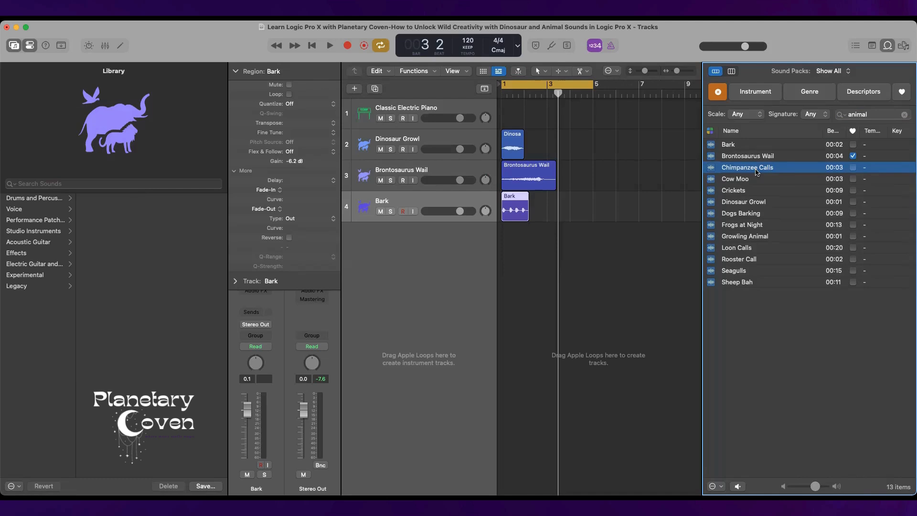
{"action": "left_click_drag", "start_coordinate": [756, 173], "coordinate": [502, 250]}
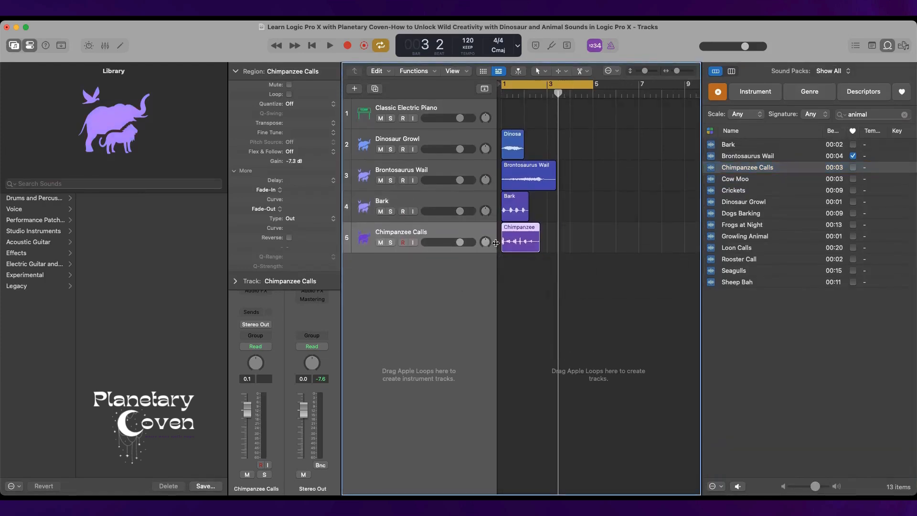
{"action": "key", "text": "space"}
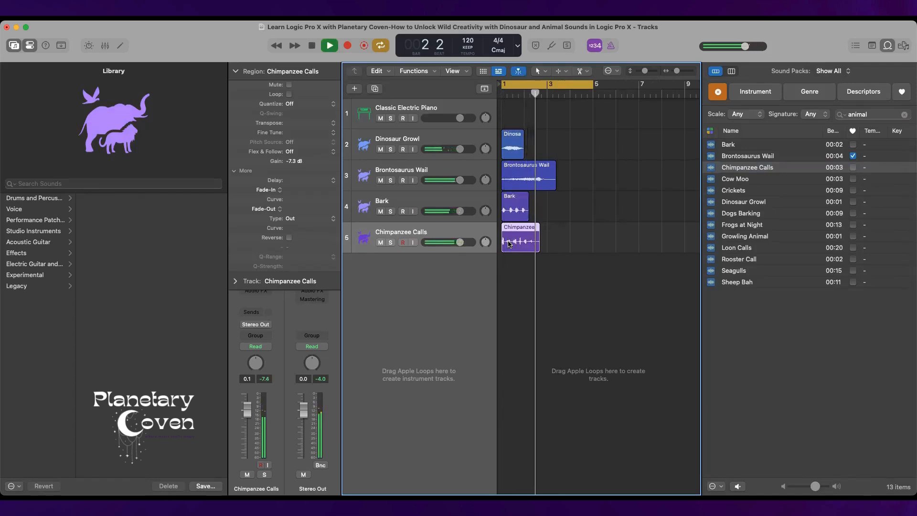
{"action": "key", "text": "space"}
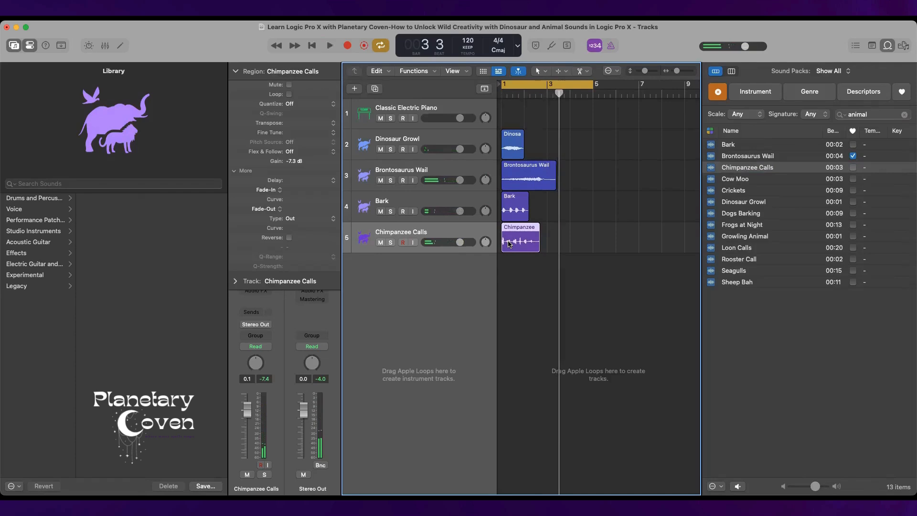
Audition the Cow Moo loop and place it on a new track at bar 1.
{"action": "left_click", "coordinate": [746, 179]}
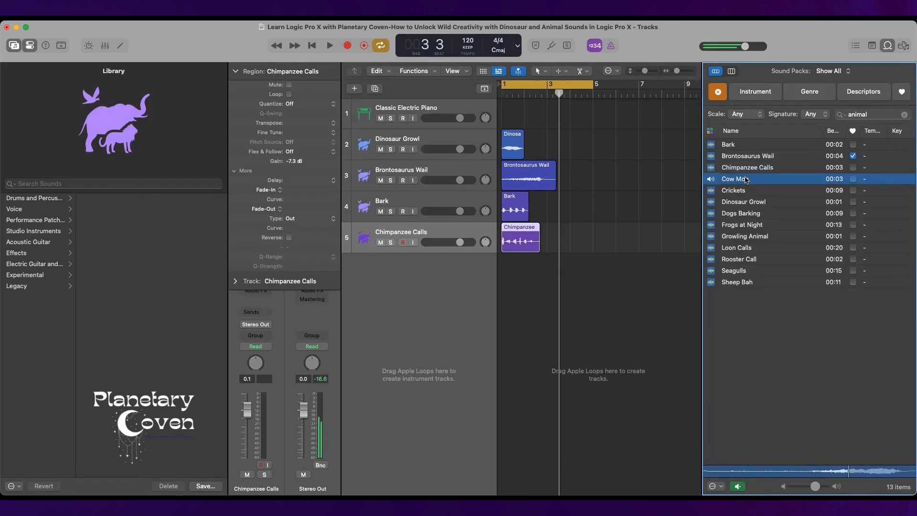
{"action": "key", "text": "space"}
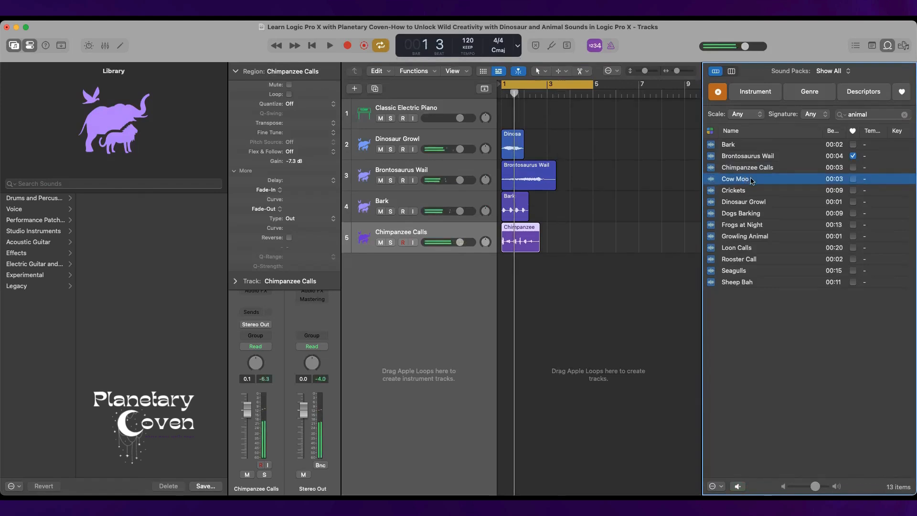
{"action": "left_click_drag", "start_coordinate": [751, 181], "coordinate": [502, 281]}
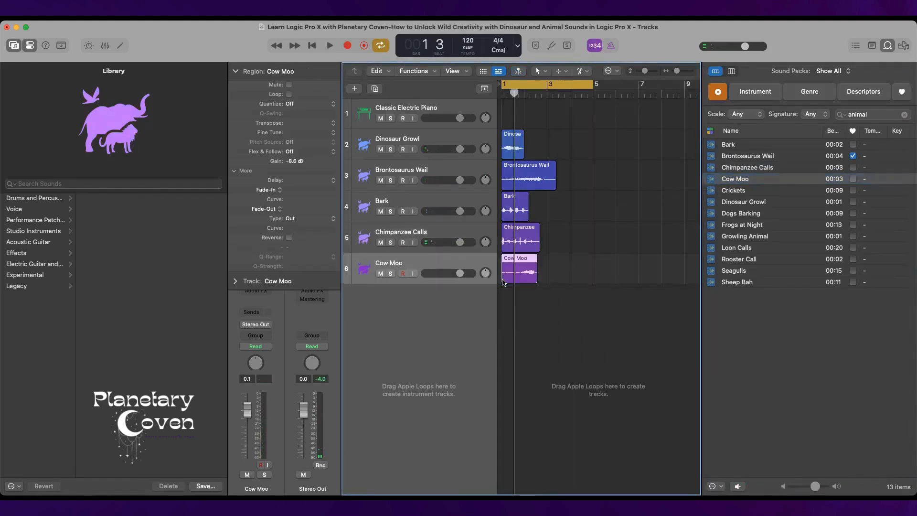
Audition the Crickets loop and place it on a new track at bar 1.
{"action": "left_click", "coordinate": [748, 193]}
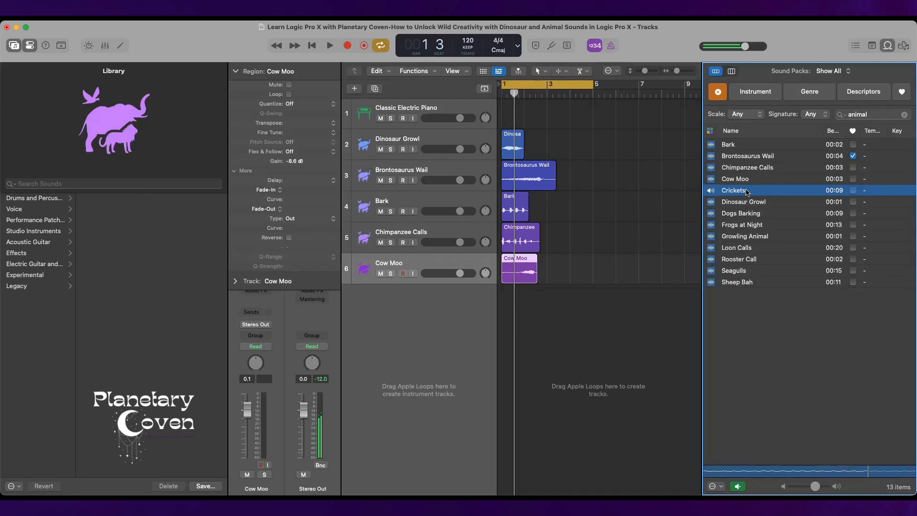
{"action": "key", "text": "space"}
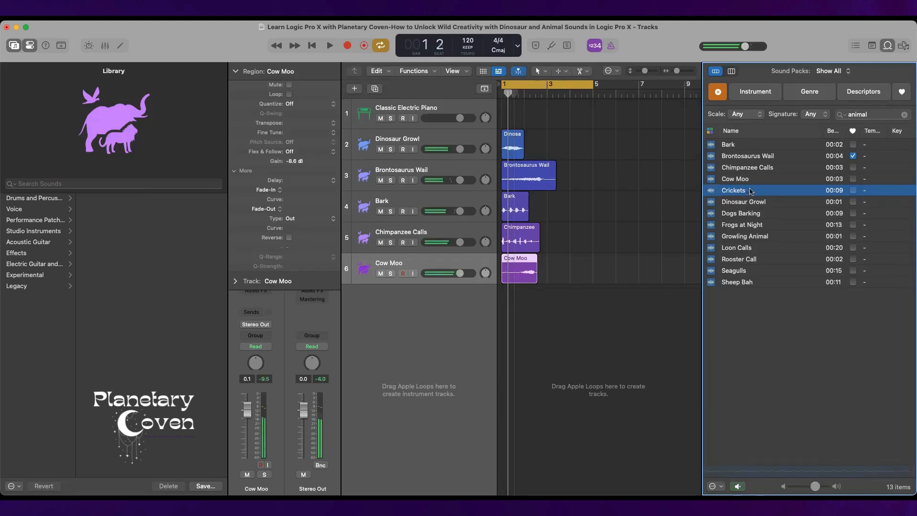
{"action": "left_click_drag", "start_coordinate": [751, 191], "coordinate": [507, 303]}
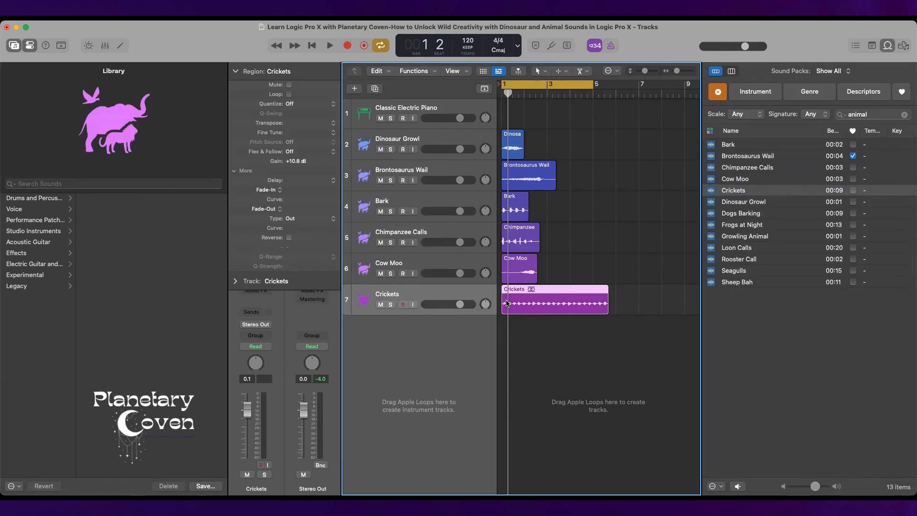
Extend the cycle range to bar 8 and place the Dogs Barking loop on a new track at bar 1, checking it in playback.
{"action": "left_click_drag", "start_coordinate": [593, 84], "coordinate": [662, 89]}
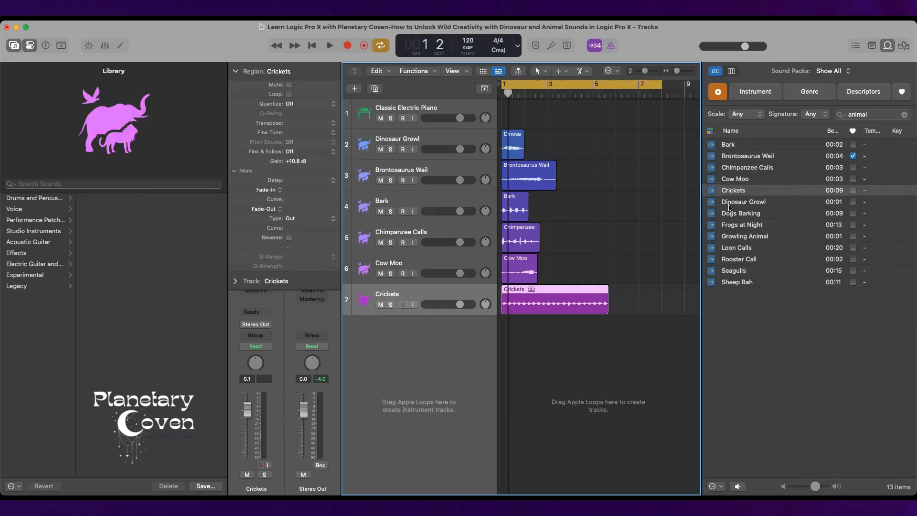
{"action": "left_click", "coordinate": [758, 213]}
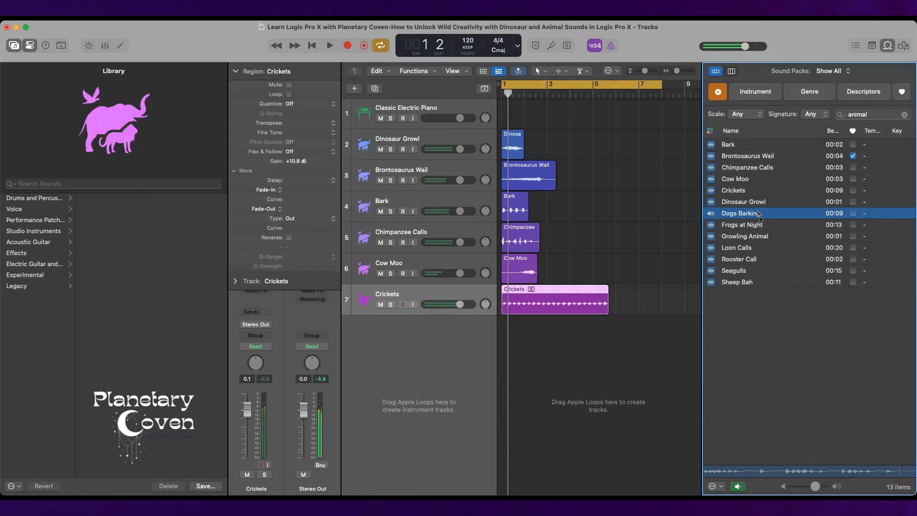
{"action": "left_click_drag", "start_coordinate": [758, 213], "coordinate": [503, 345]}
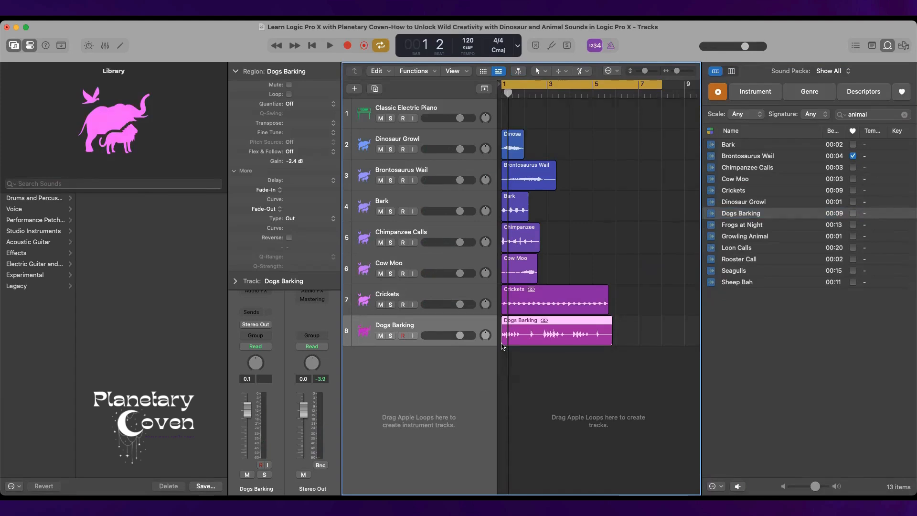
{"action": "key", "text": "space"}
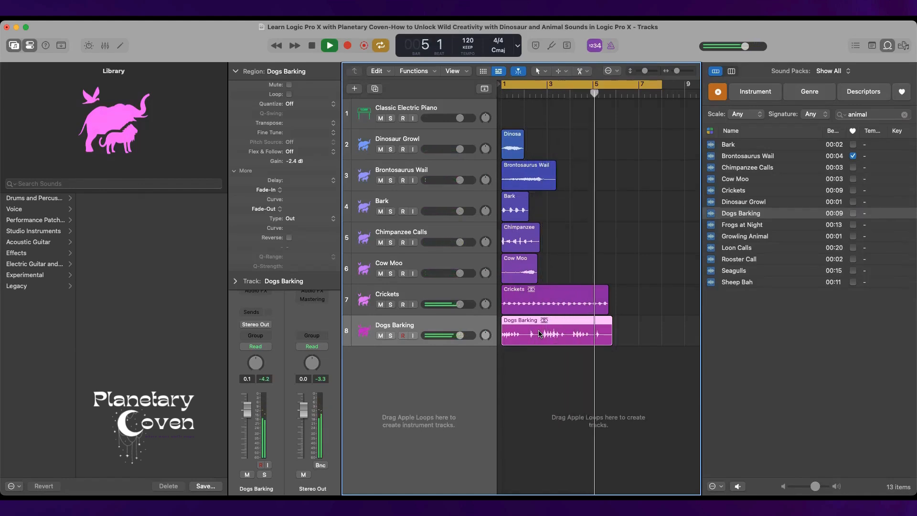
{"action": "key", "text": "space"}
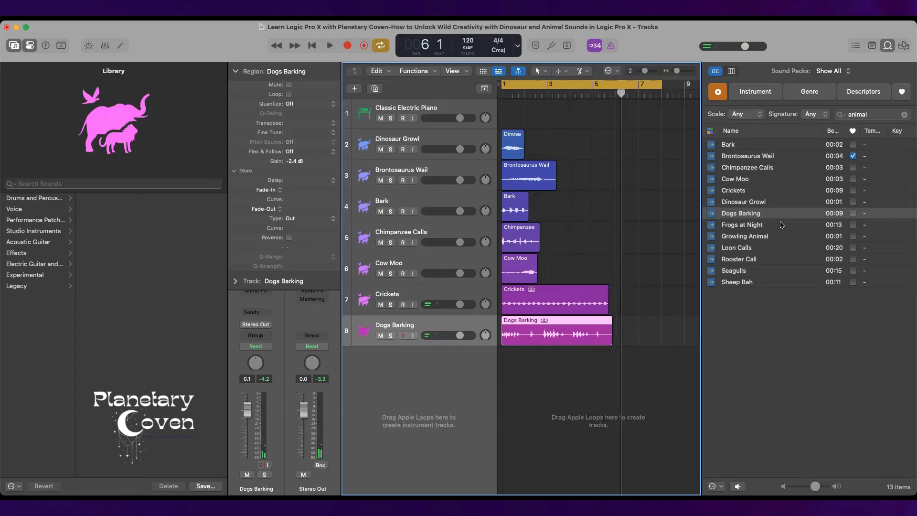
Audition the Frogs at Night loop, place it on a new track at bar 1 and play it with the other tracks.
{"action": "left_click", "coordinate": [782, 227]}
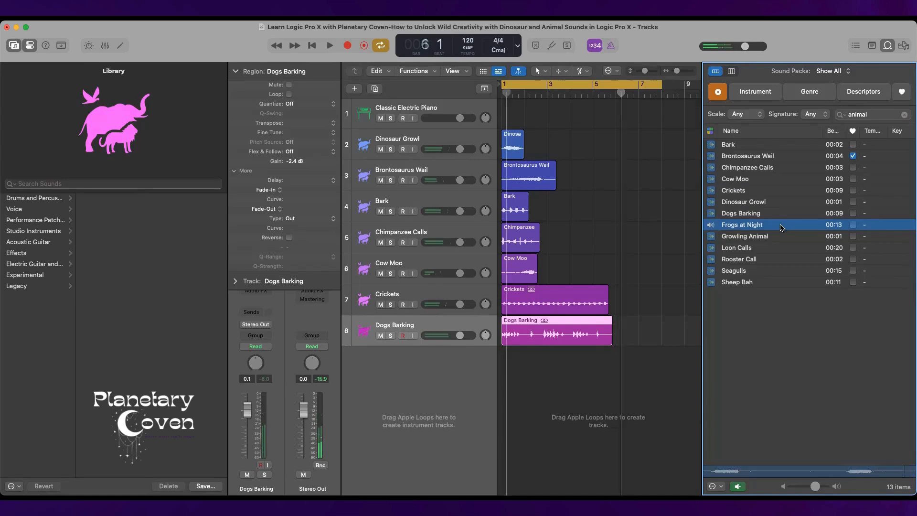
{"action": "left_click_drag", "start_coordinate": [781, 228], "coordinate": [506, 380]}
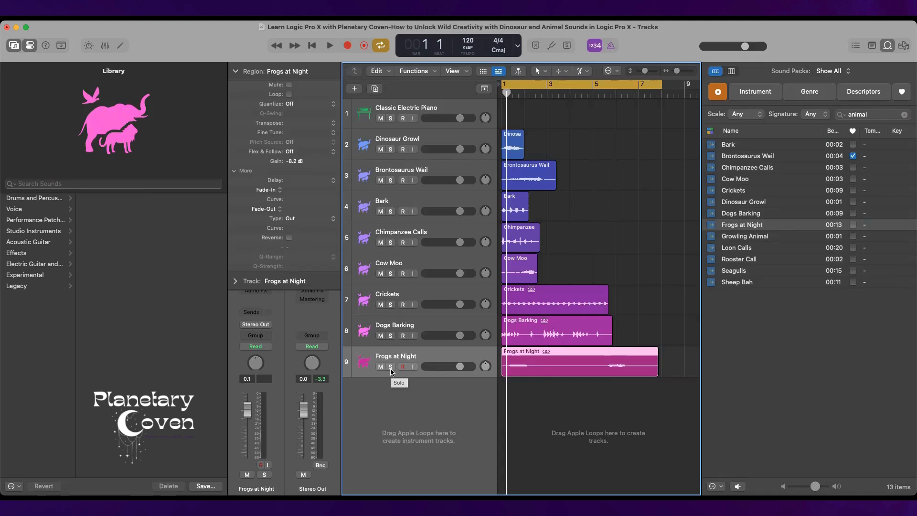
{"action": "key", "text": "space"}
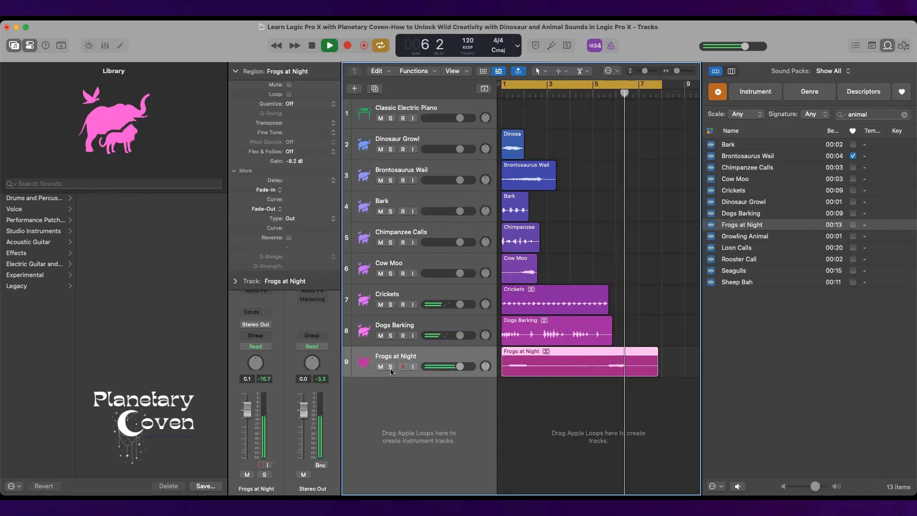
{"action": "key", "text": "space"}
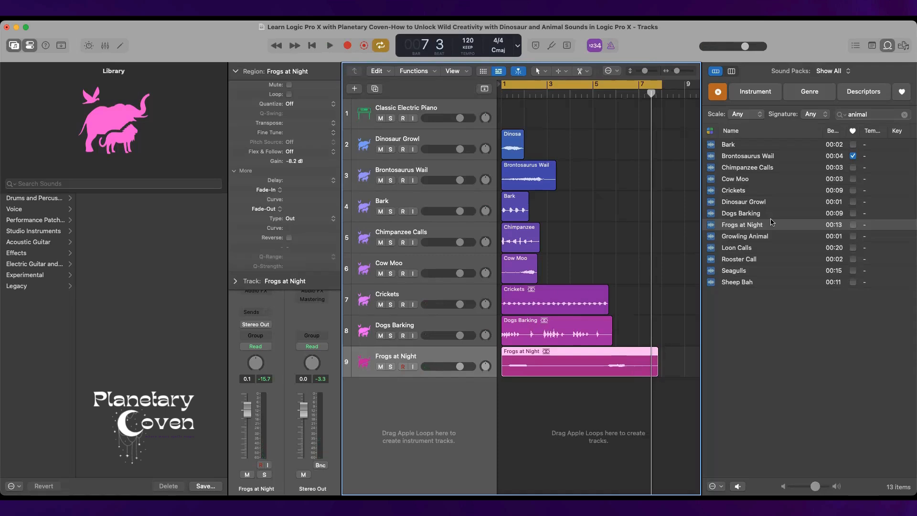
Place the Growling Animal loop on a new track at bar 1 and paste a copy of it at bar 5.
{"action": "left_click", "coordinate": [761, 239]}
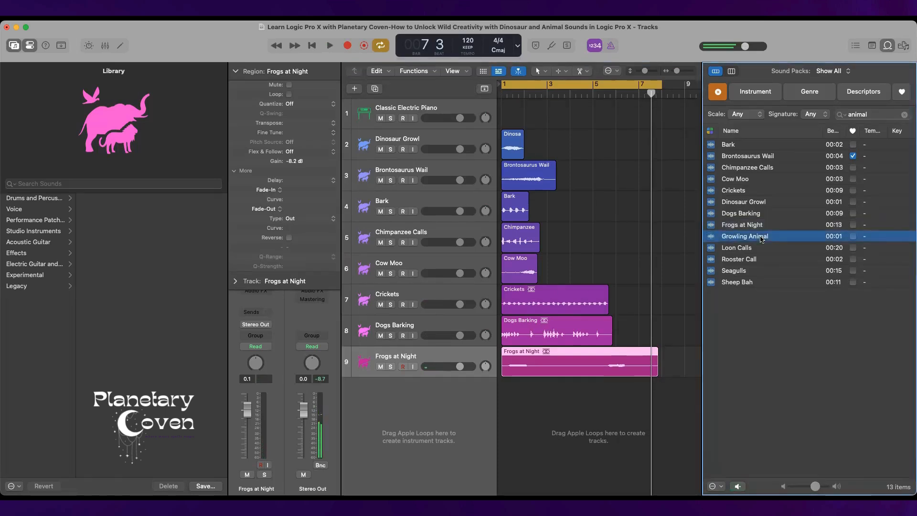
{"action": "left_click_drag", "start_coordinate": [761, 239], "coordinate": [500, 439]}
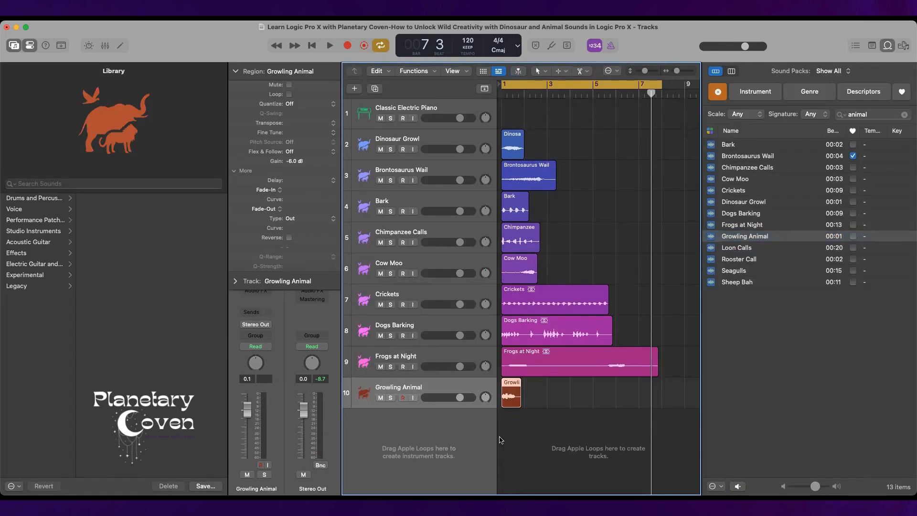
{"action": "left_click", "coordinate": [593, 94]}
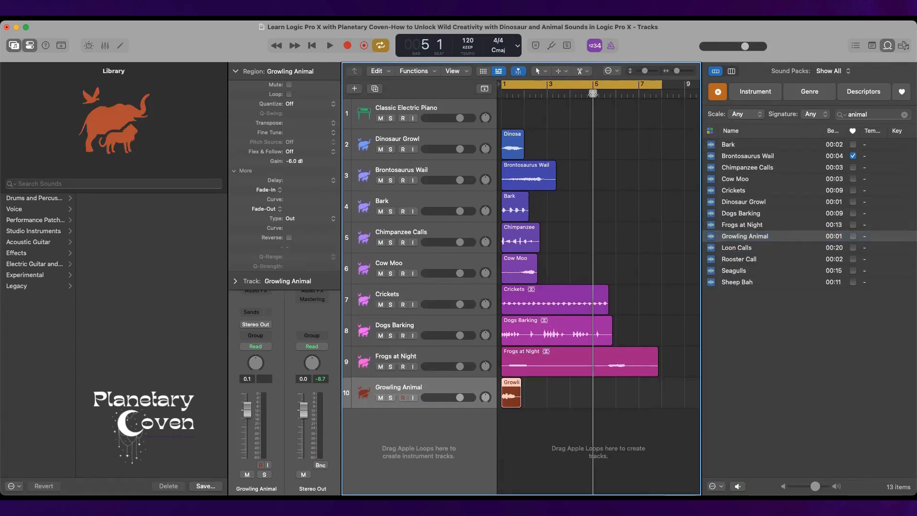
{"action": "key", "text": "super+v"}
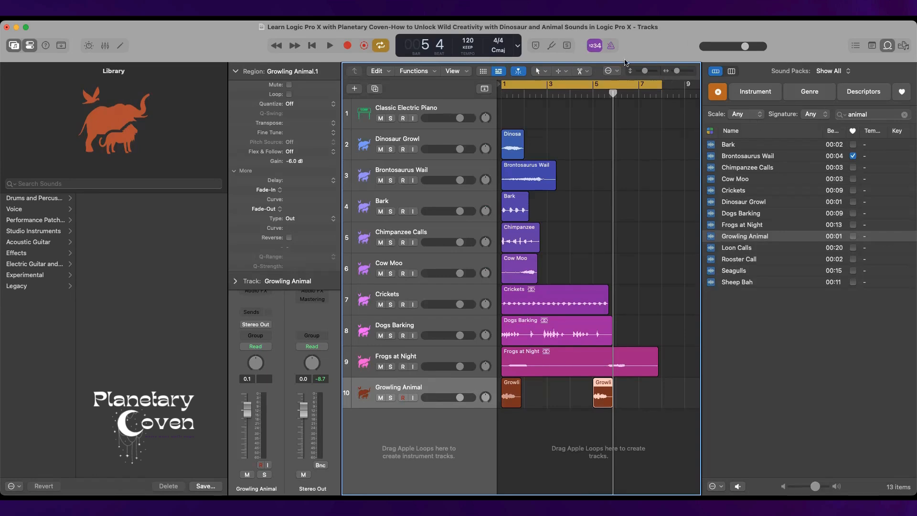
Extend the cycle range to bar 9 and play the arrangement from bar 5.
{"action": "left_click_drag", "start_coordinate": [662, 87], "coordinate": [684, 90]}
{"action": "left_click", "coordinate": [592, 96]}
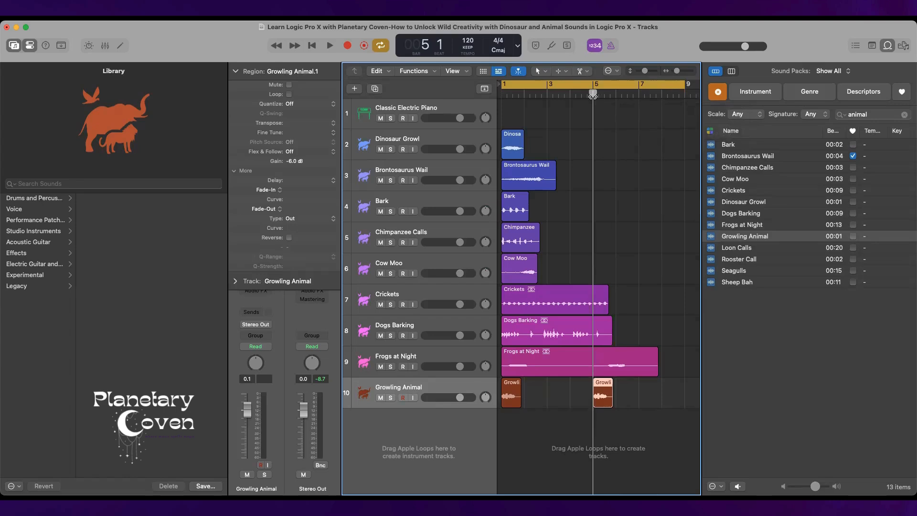
{"action": "key", "text": "space"}
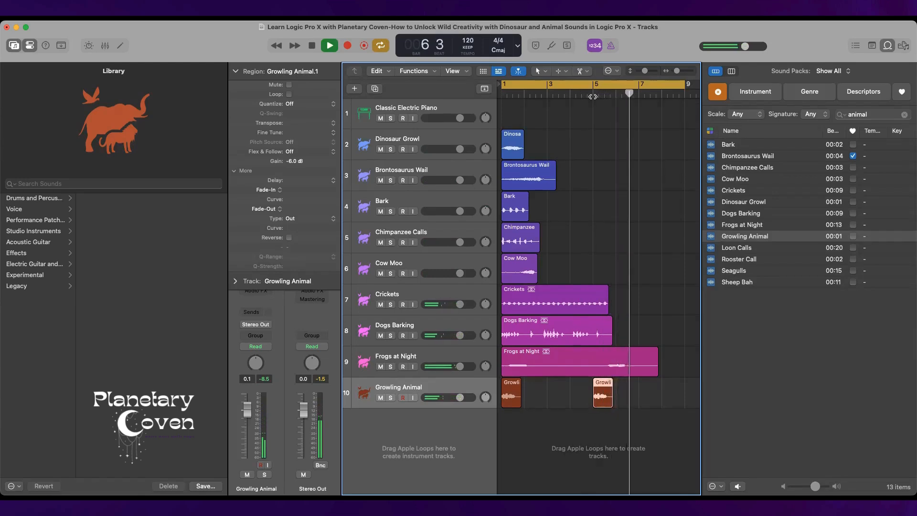
{"action": "key", "text": "space"}
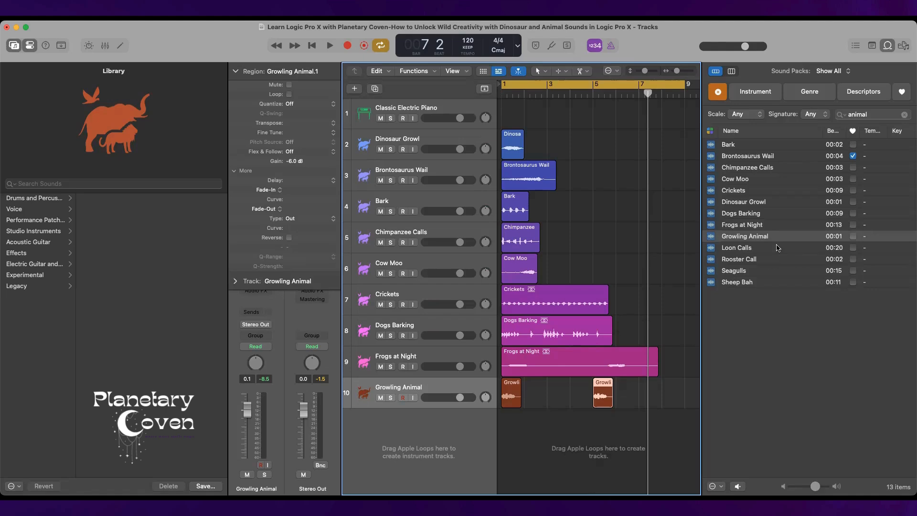
Audition the Loon Calls loop and place it on a new track at bar 1.
{"action": "left_click", "coordinate": [762, 249]}
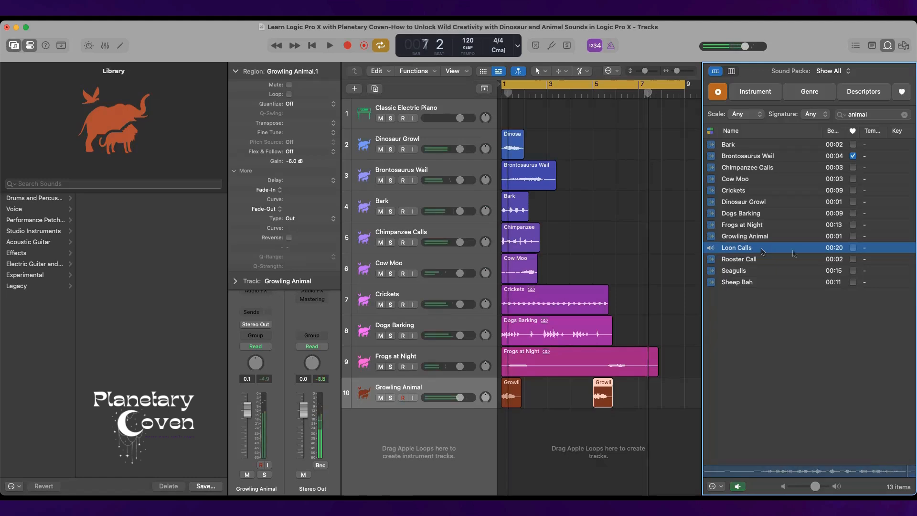
{"action": "left_click_drag", "start_coordinate": [795, 248], "coordinate": [501, 447]}
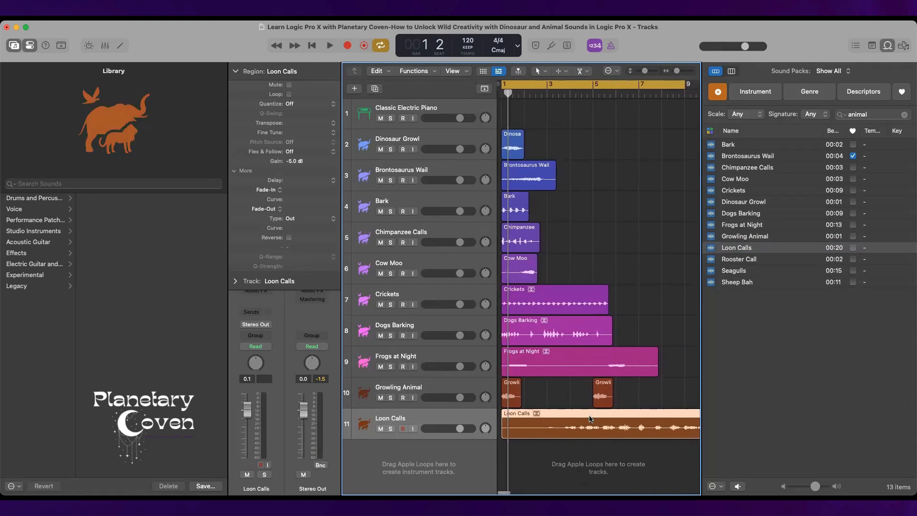
{"action": "scroll", "coordinate": [591, 419], "scroll_direction": "right", "scroll_amount": 5}
{"action": "scroll", "coordinate": [591, 420], "scroll_direction": "left", "scroll_amount": 5}
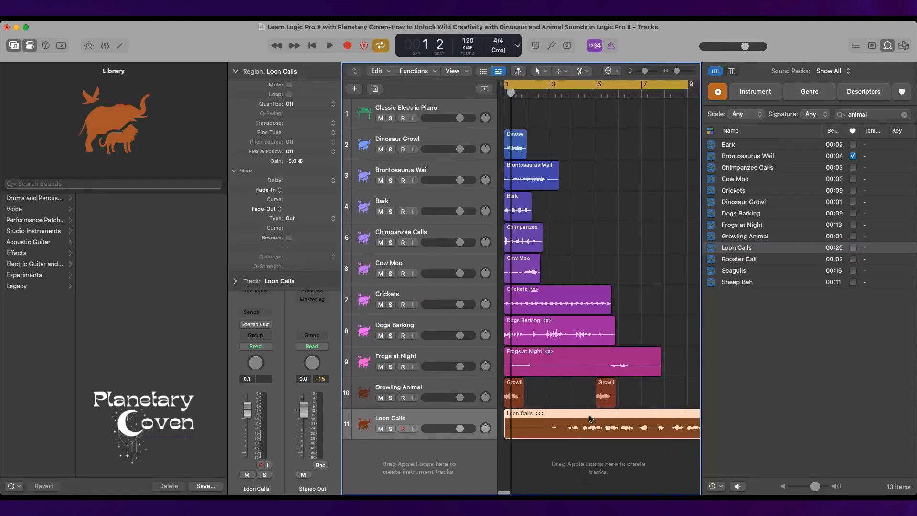
Play the Loon Calls track in solo, and switch off both cycle mode and the solo.
{"action": "left_click", "coordinate": [391, 429]}
{"action": "key", "text": "space"}
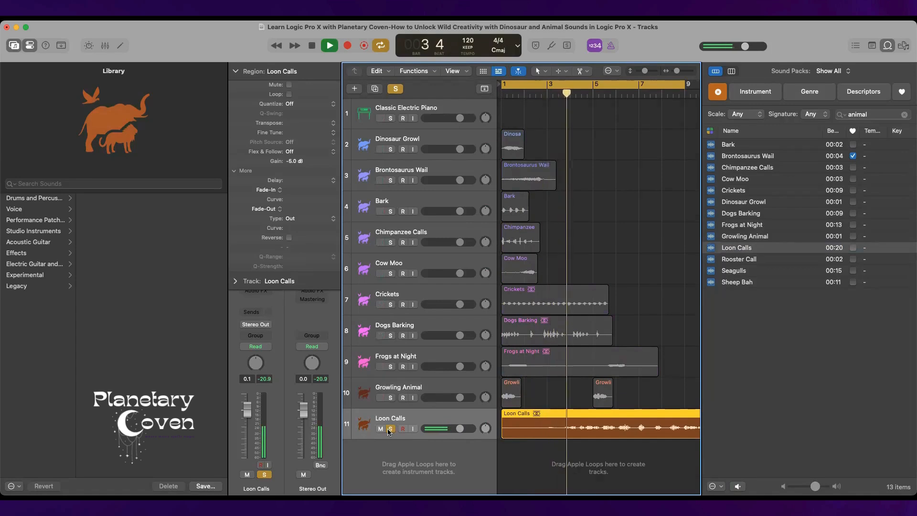
{"action": "key", "text": "space"}
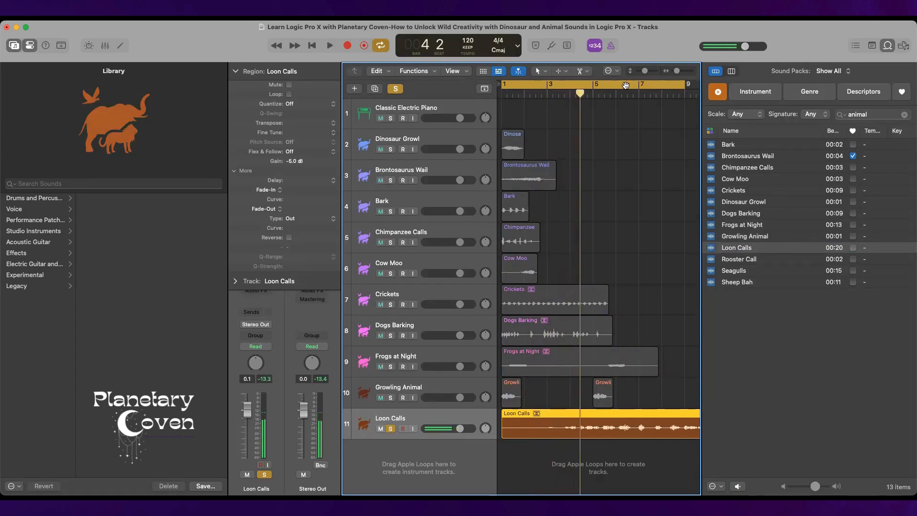
{"action": "left_click", "coordinate": [626, 85]}
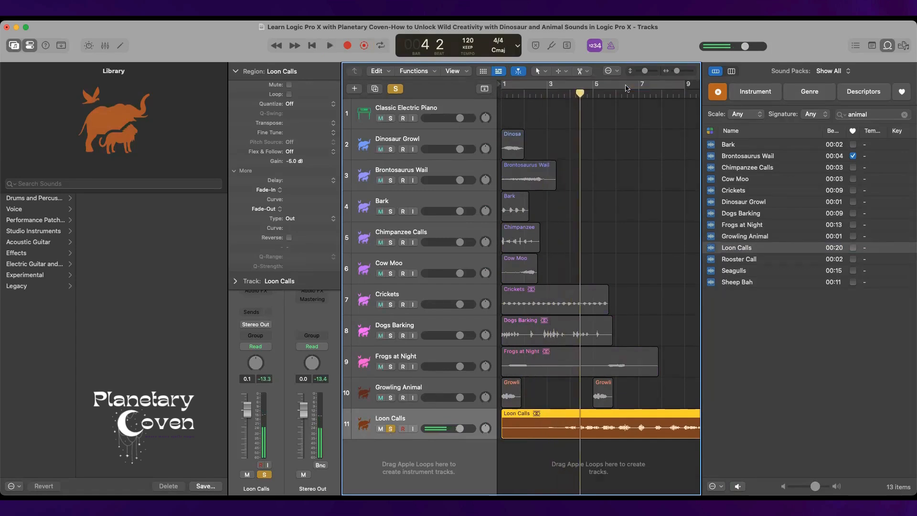
{"action": "left_click", "coordinate": [390, 428]}
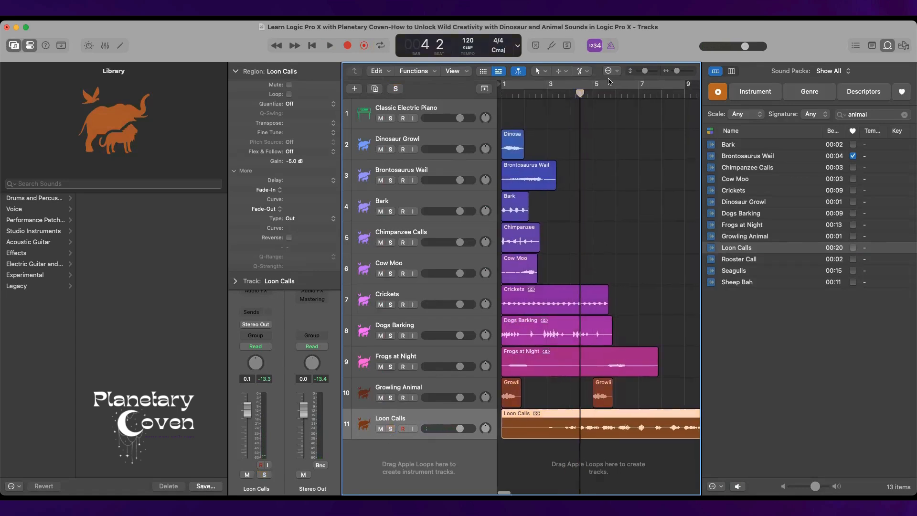
Play the whole arrangement from the beginning to the end of the Loon Calls region.
{"action": "key", "text": "Return"}
{"action": "key", "text": "space"}
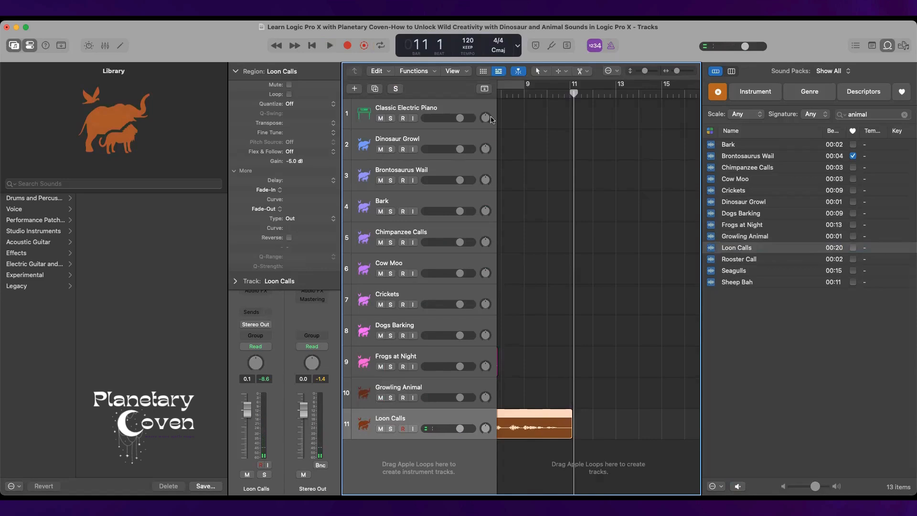
{"action": "scroll", "coordinate": [590, 141], "scroll_direction": "left", "scroll_amount": 10}
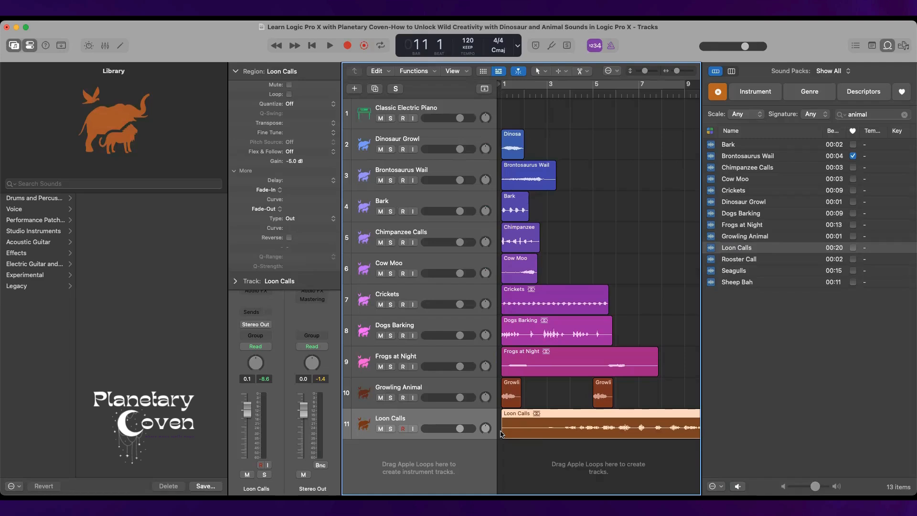
Audition the Rooster Call loop, place it on a new track at bar 1 and play the arrangement from the beginning.
{"action": "left_click", "coordinate": [745, 260]}
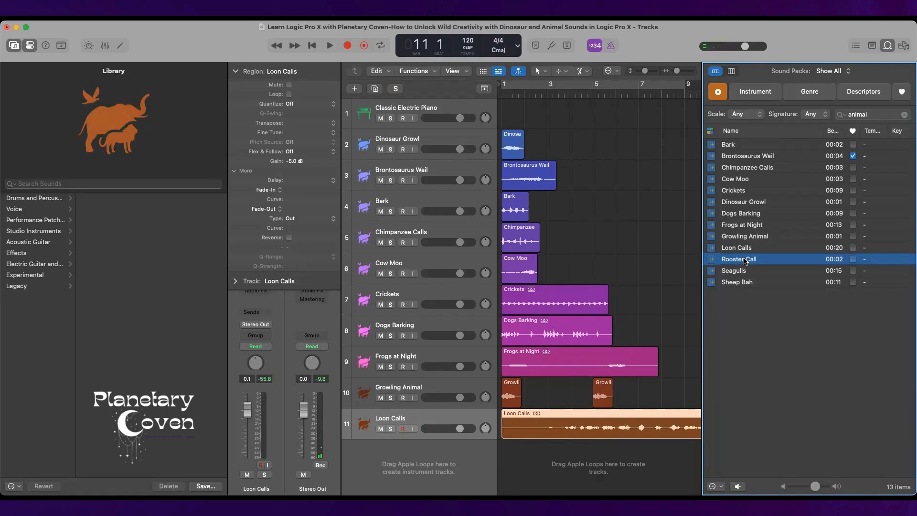
{"action": "left_click_drag", "start_coordinate": [739, 262], "coordinate": [500, 473]}
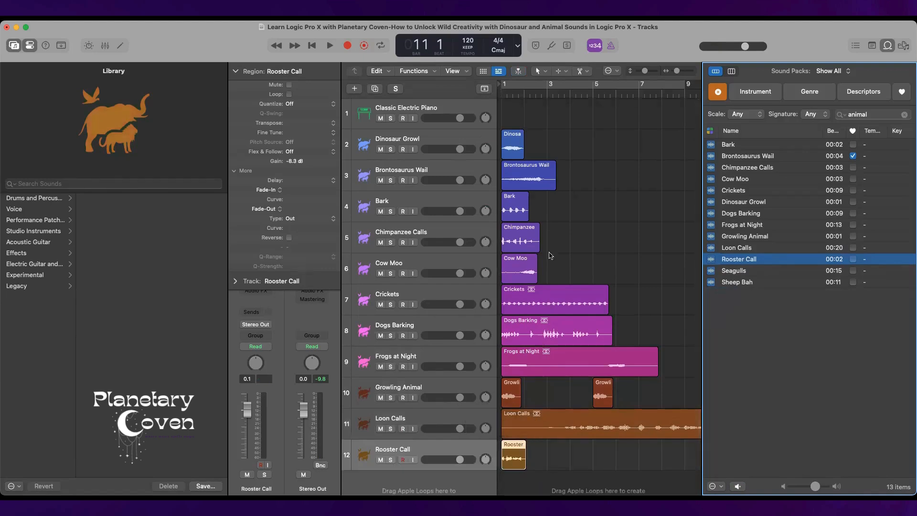
{"action": "left_click", "coordinate": [310, 45]}
{"action": "key", "text": "space"}
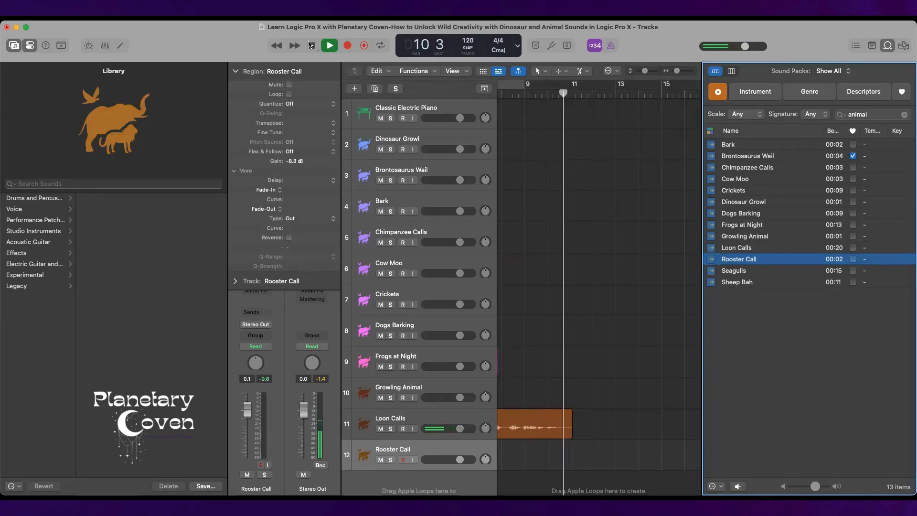
{"action": "left_click", "coordinate": [311, 45]}
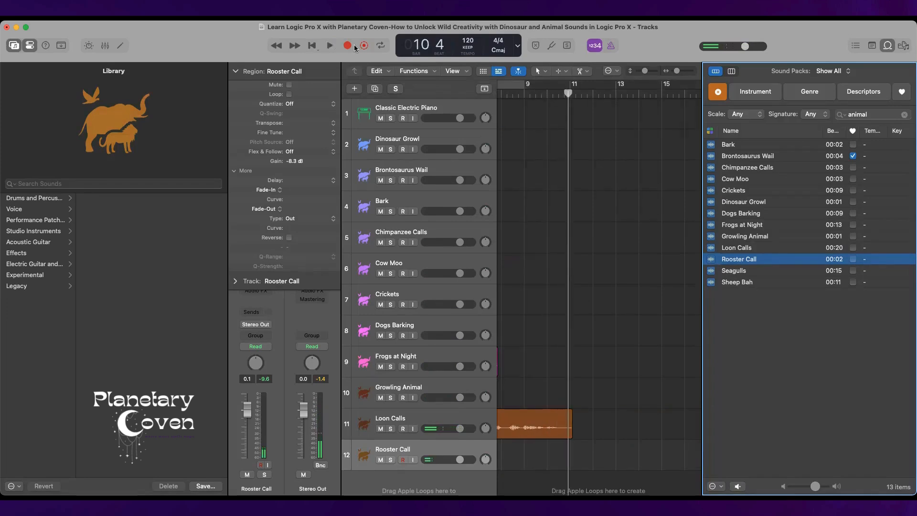
Audition the Seagulls loop, place it on a new track at bar 1 and play all tracks from the beginning.
{"action": "left_click", "coordinate": [734, 271]}
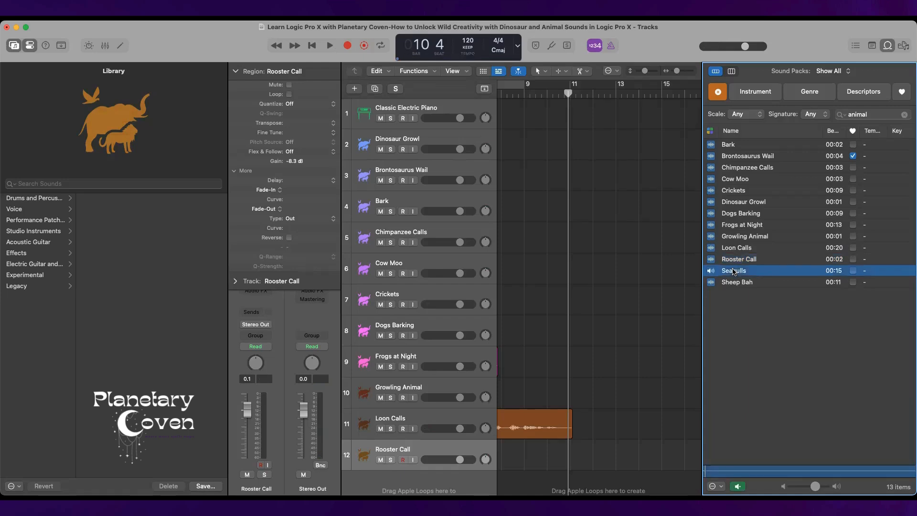
{"action": "scroll", "coordinate": [584, 282], "scroll_direction": "left", "scroll_amount": 8}
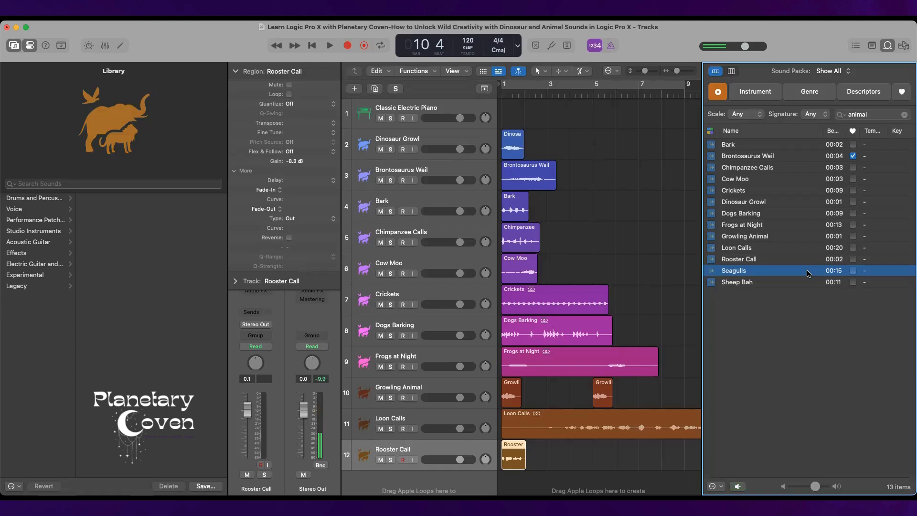
{"action": "left_click_drag", "start_coordinate": [808, 273], "coordinate": [510, 463]}
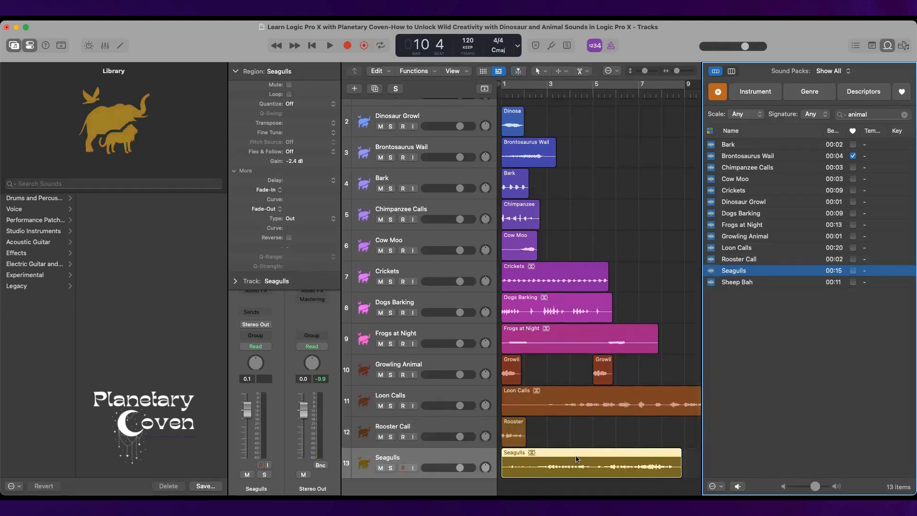
{"action": "left_click", "coordinate": [314, 46]}
{"action": "key", "text": "space"}
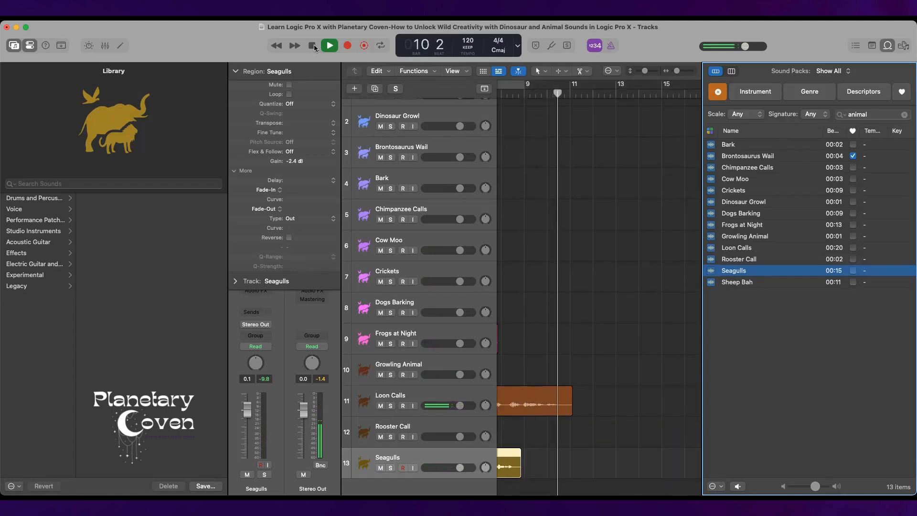
{"action": "left_click", "coordinate": [314, 45]}
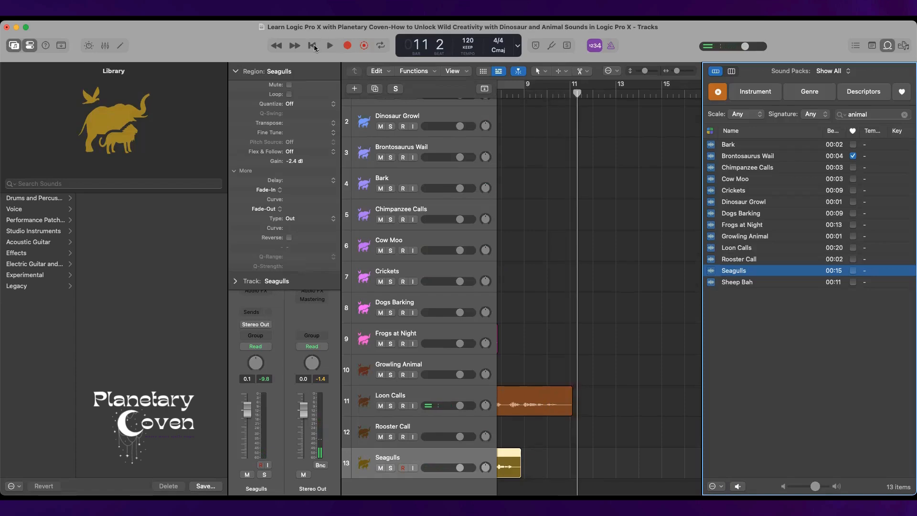
Audition the Sheep Bah loop, place it on a new track at bar 1 and play the arrangement from the beginning.
{"action": "left_click", "coordinate": [752, 284]}
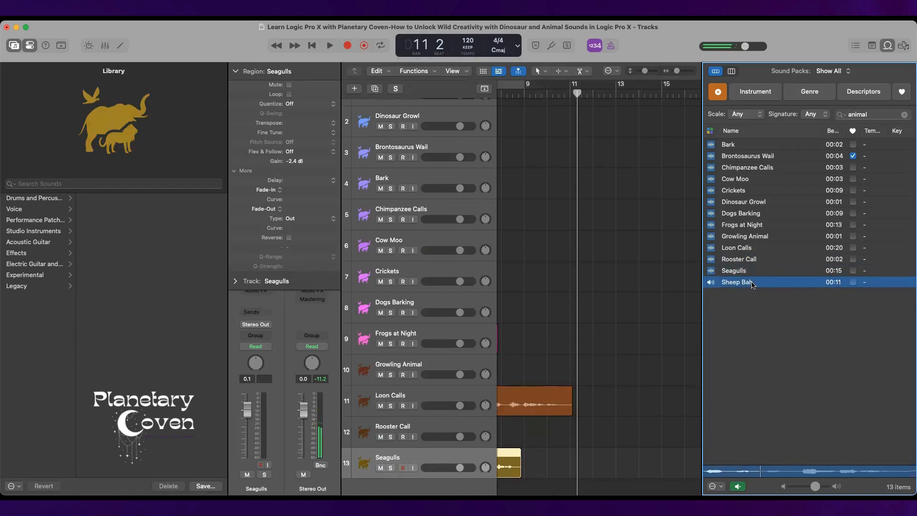
{"action": "scroll", "coordinate": [640, 266], "scroll_direction": "left", "scroll_amount": 8}
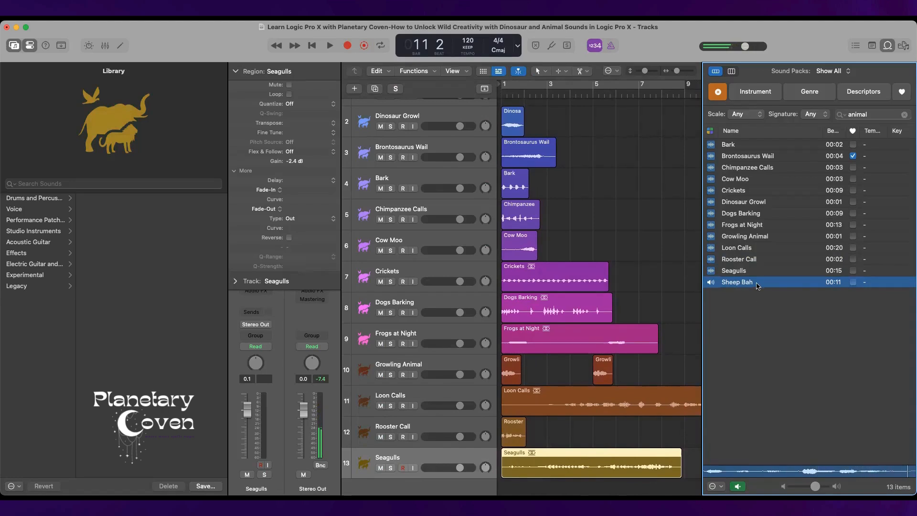
{"action": "left_click_drag", "start_coordinate": [748, 288], "coordinate": [525, 461]}
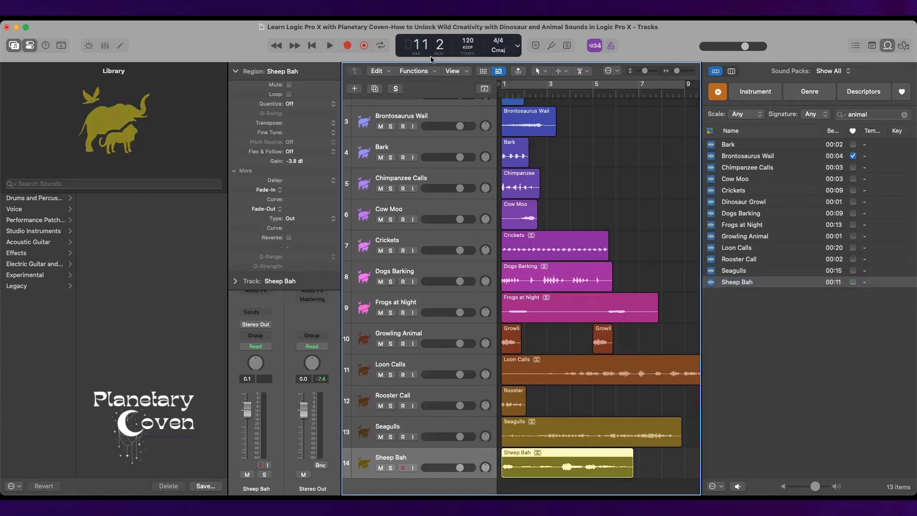
{"action": "left_click", "coordinate": [313, 45]}
{"action": "key", "text": "space"}
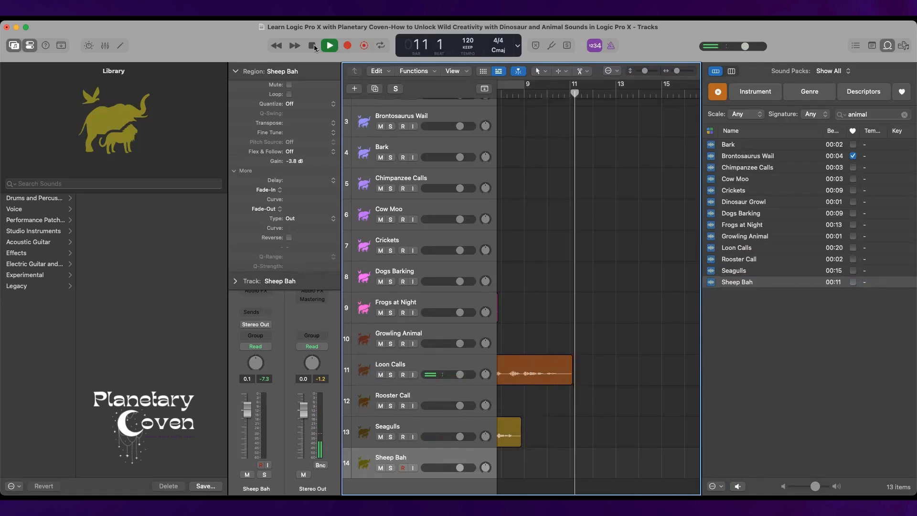
{"action": "left_click", "coordinate": [314, 45]}
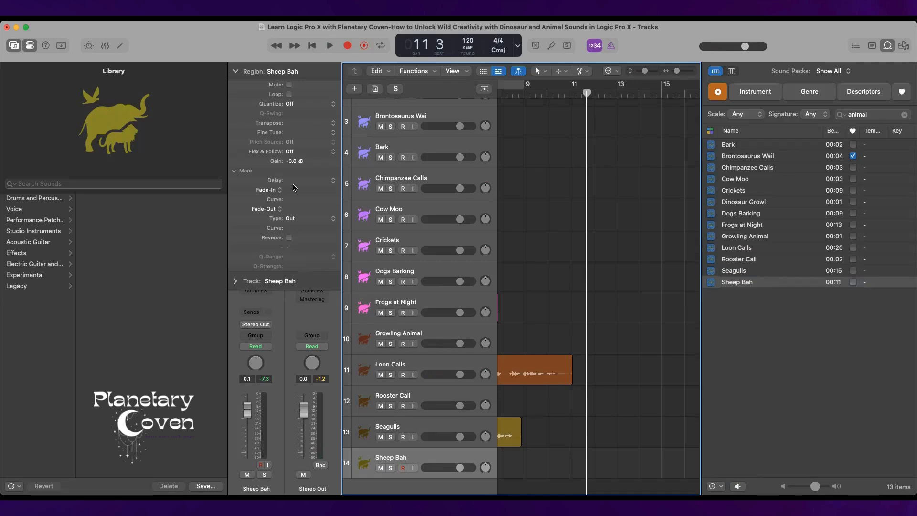
Clear the current loop search and search the Apple Loops for "jungle".
{"action": "scroll", "coordinate": [435, 220], "scroll_direction": "left", "scroll_amount": 8}
{"action": "scroll", "coordinate": [546, 233], "scroll_direction": "up", "scroll_amount": 3}
{"action": "scroll", "coordinate": [546, 233], "scroll_direction": "left", "scroll_amount": 1}
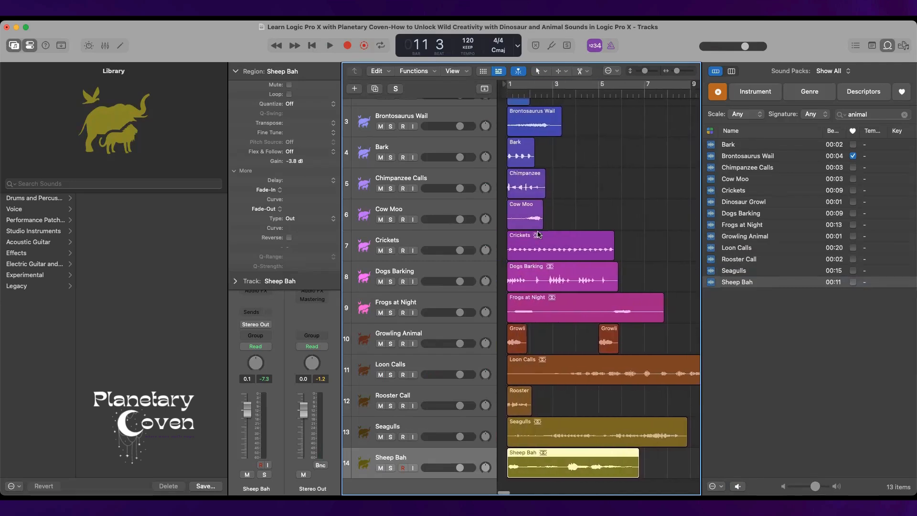
{"action": "scroll", "coordinate": [363, 123], "scroll_direction": "down", "scroll_amount": 3}
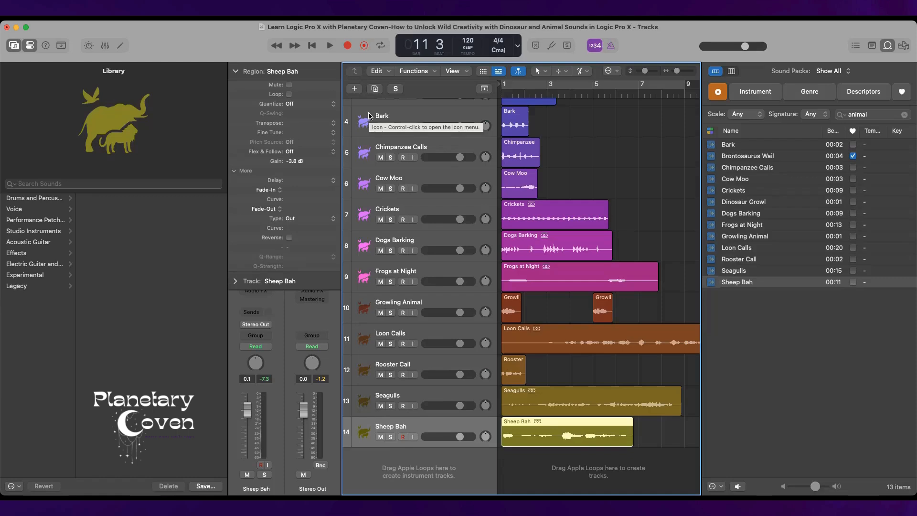
{"action": "left_click", "coordinate": [904, 115]}
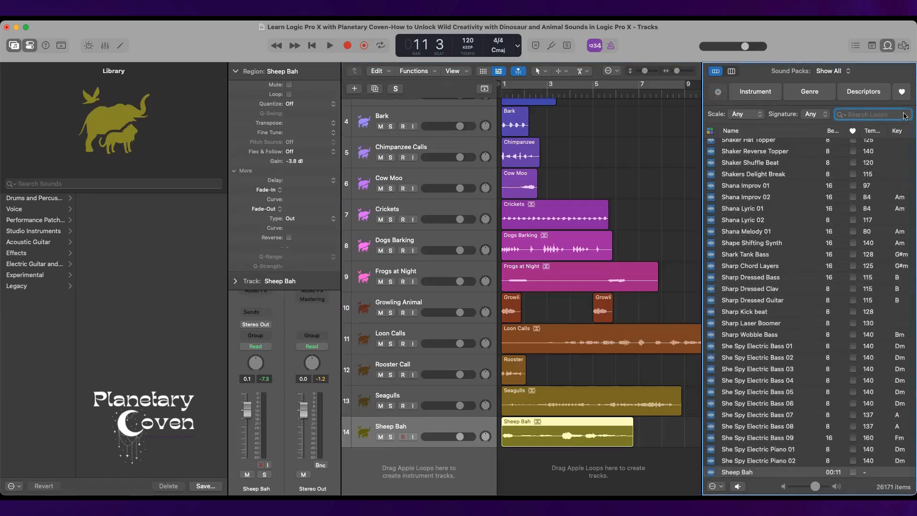
{"action": "type", "text": "jungle"}
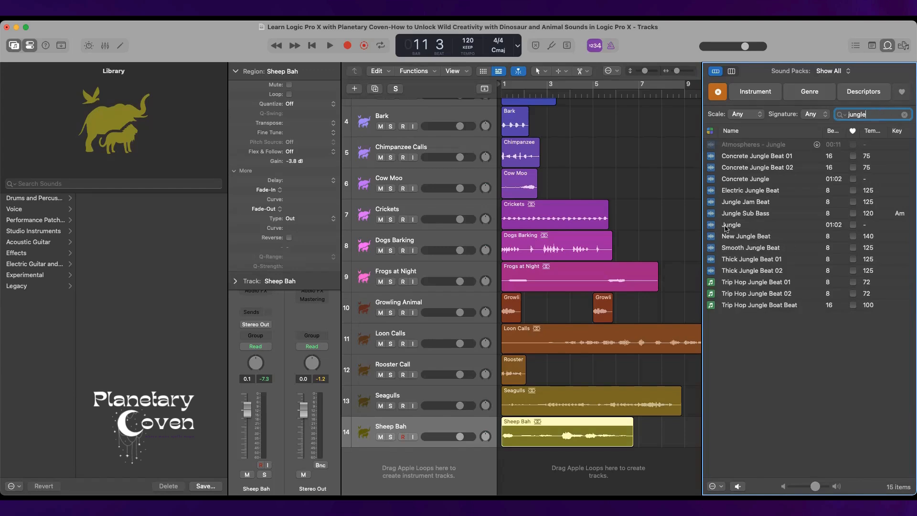
Audition the Jungle loop, place it on a new track at bar 1 and check how far its region extends.
{"action": "left_click", "coordinate": [751, 225]}
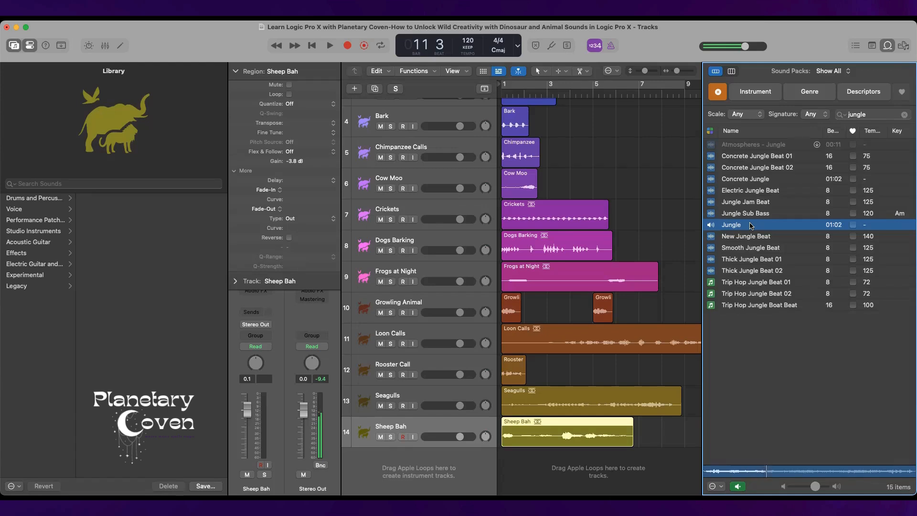
{"action": "key", "text": "space"}
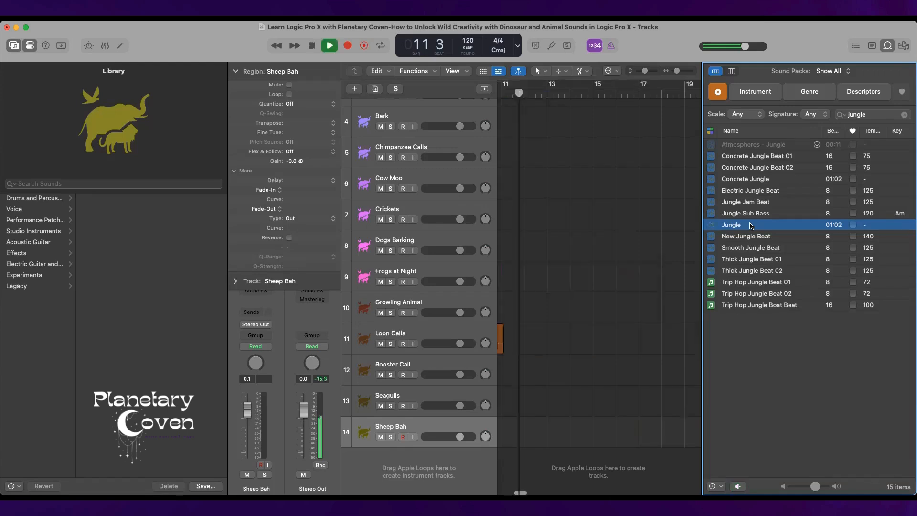
{"action": "left_click_drag", "start_coordinate": [757, 229], "coordinate": [510, 469]}
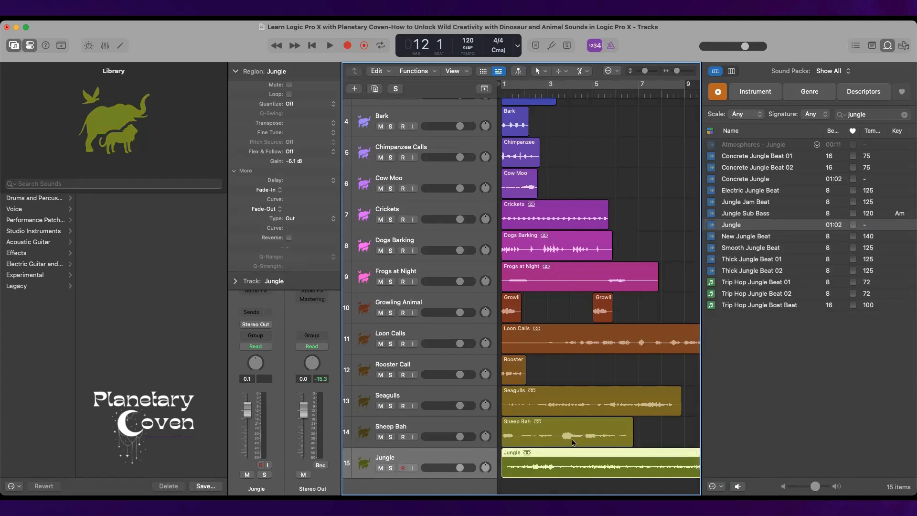
{"action": "scroll", "coordinate": [549, 454], "scroll_direction": "right", "scroll_amount": 10}
{"action": "scroll", "coordinate": [575, 445], "scroll_direction": "left", "scroll_amount": 8}
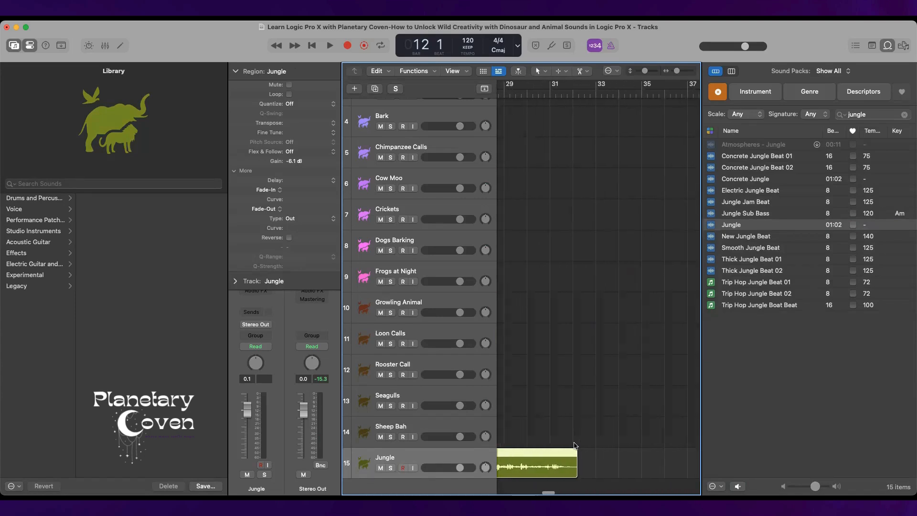
{"action": "scroll", "coordinate": [574, 445], "scroll_direction": "left", "scroll_amount": 5}
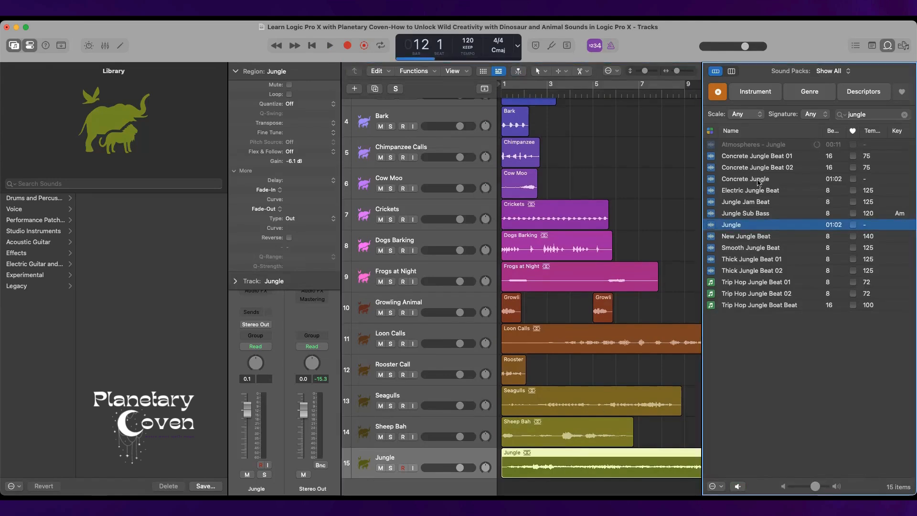
Audition the Concrete Jungle, Jungle Jam Beat, Jungle Sub Bass and Trip Hop Jungle Boat Beat loops.
{"action": "left_click", "coordinate": [759, 181]}
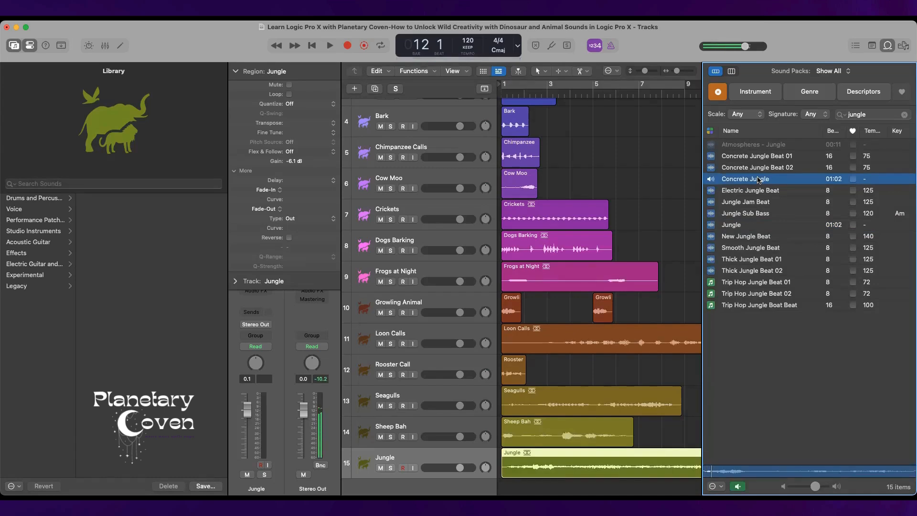
{"action": "key", "text": "space"}
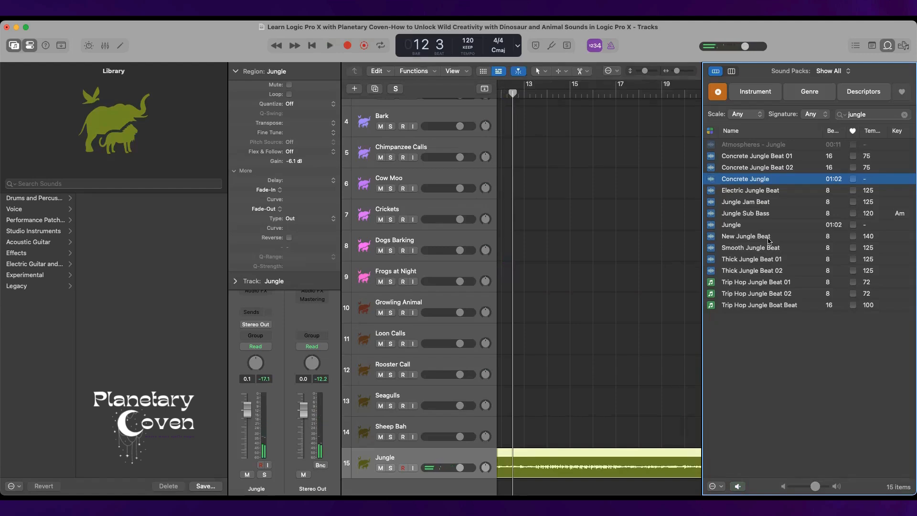
{"action": "left_click", "coordinate": [747, 204]}
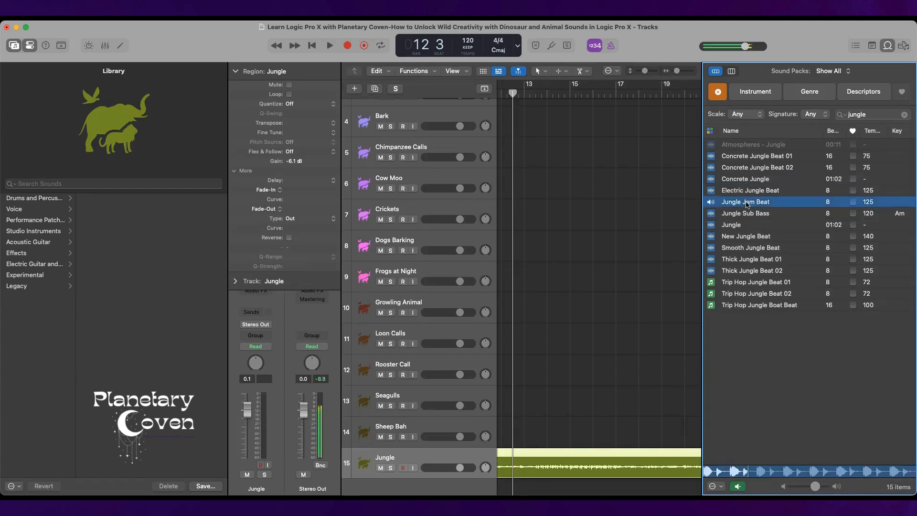
{"action": "left_click", "coordinate": [315, 47]}
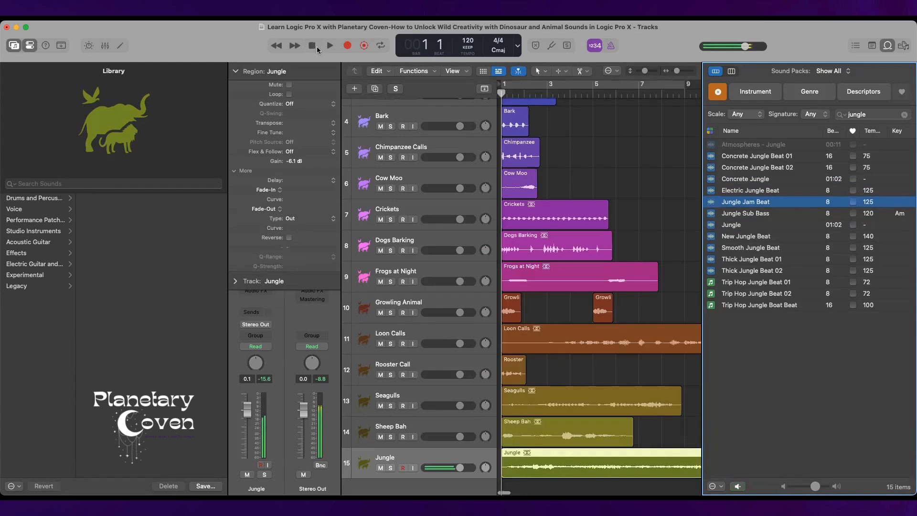
{"action": "left_click", "coordinate": [758, 215]}
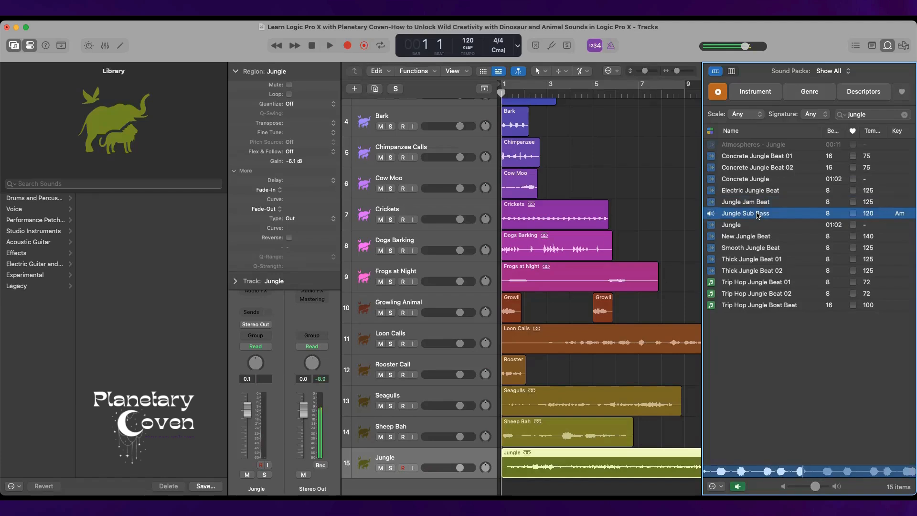
{"action": "key", "text": "space"}
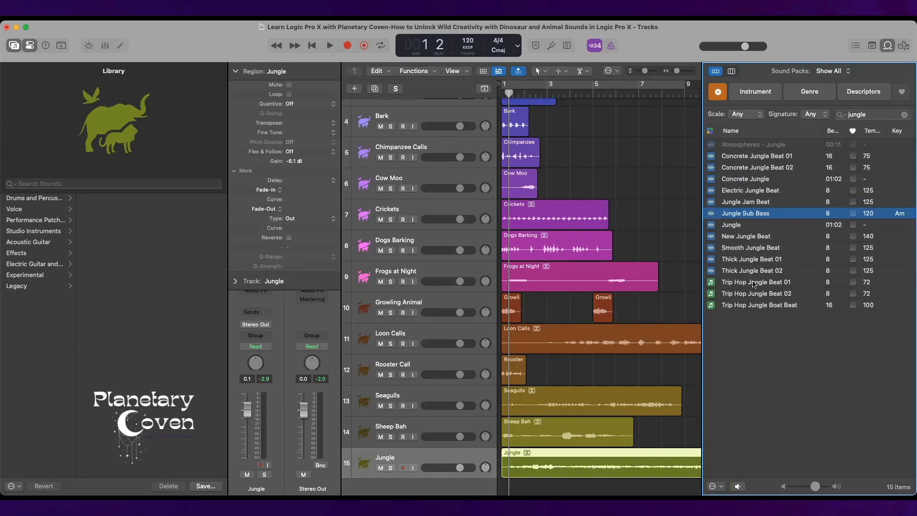
{"action": "left_click", "coordinate": [752, 306]}
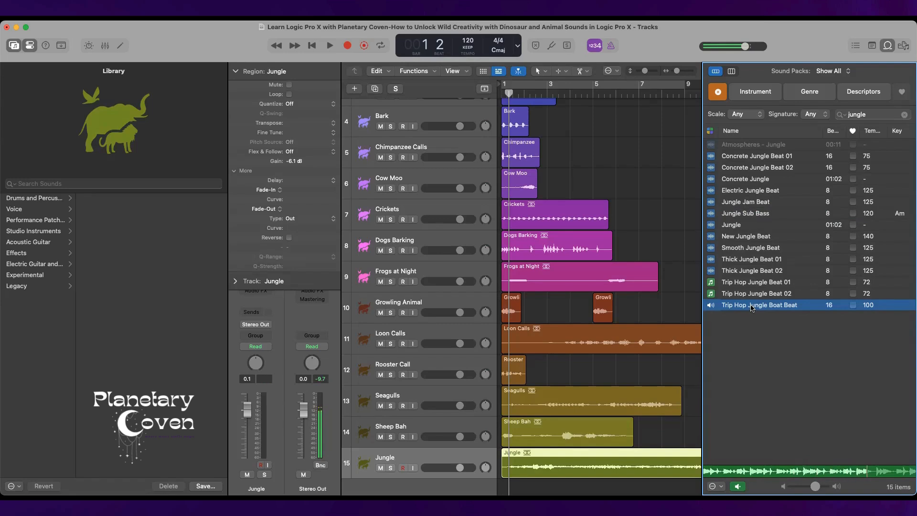
{"action": "key", "text": "space"}
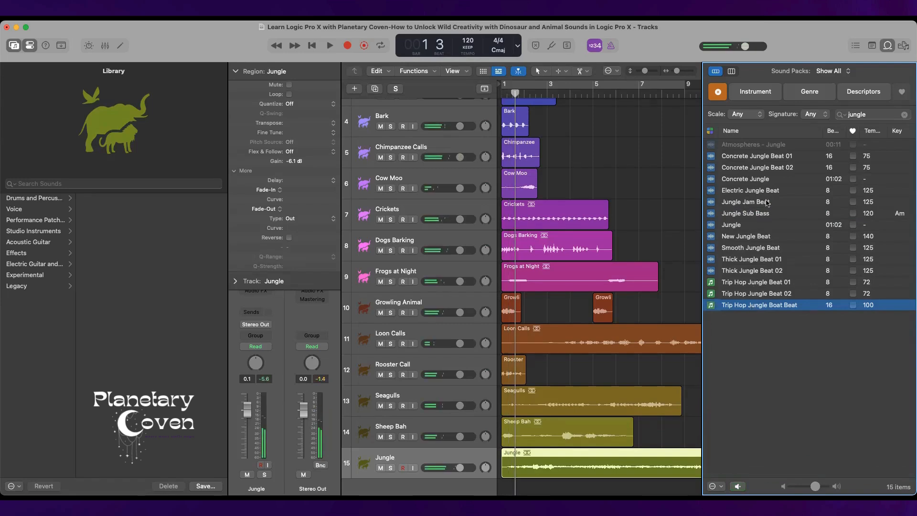
Place the Jungle Sub Bass loop on a new track at bar 1 and play the arrangement from the beginning.
{"action": "left_click", "coordinate": [760, 213]}
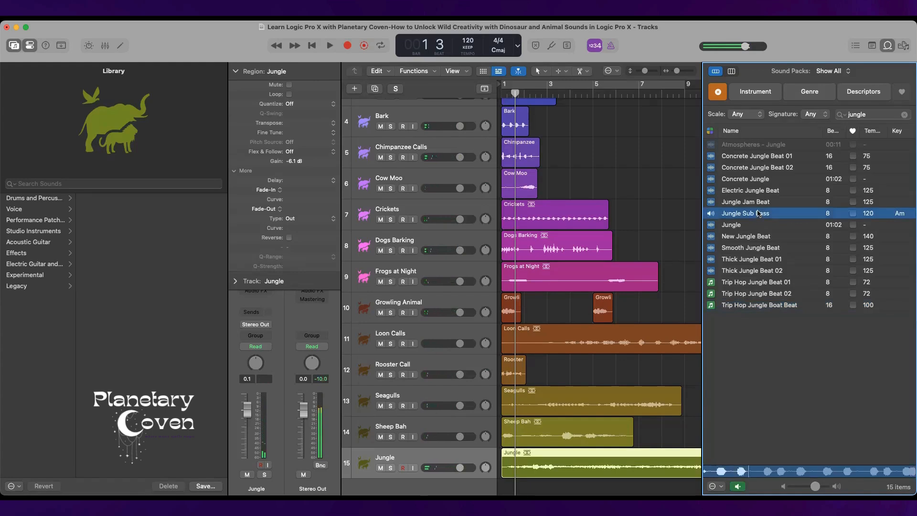
{"action": "left_click_drag", "start_coordinate": [760, 213], "coordinate": [505, 484]}
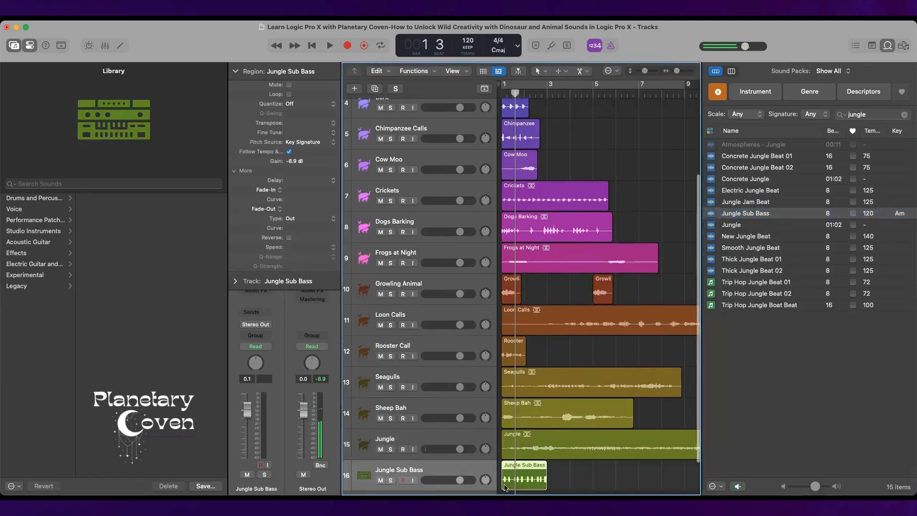
{"action": "left_click", "coordinate": [312, 45]}
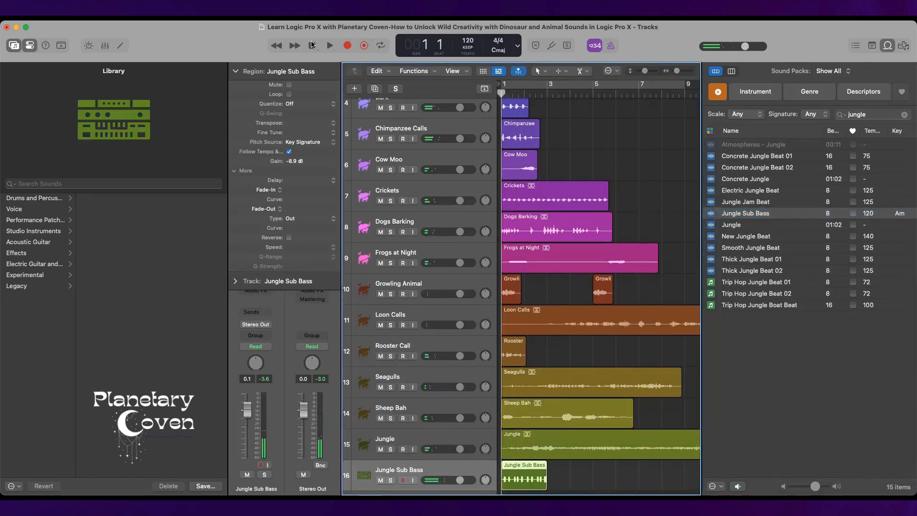
{"action": "key", "text": "space"}
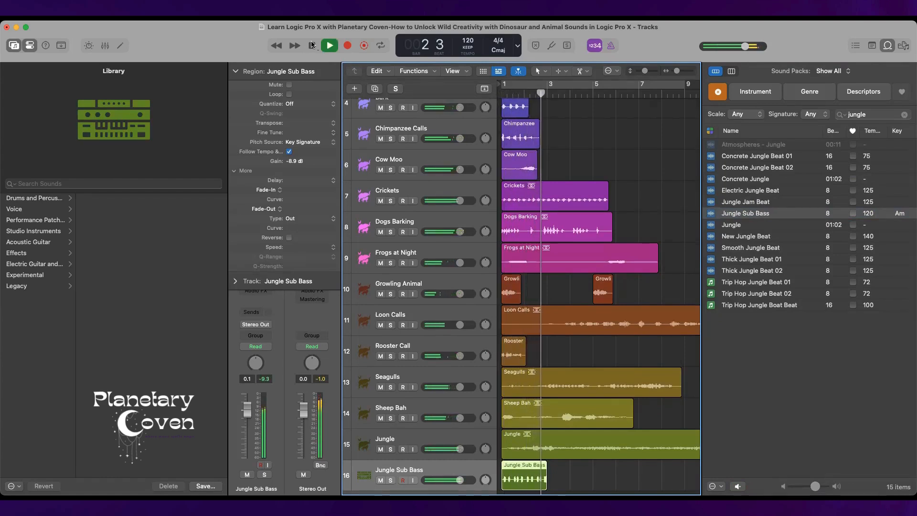
{"action": "key", "text": "space"}
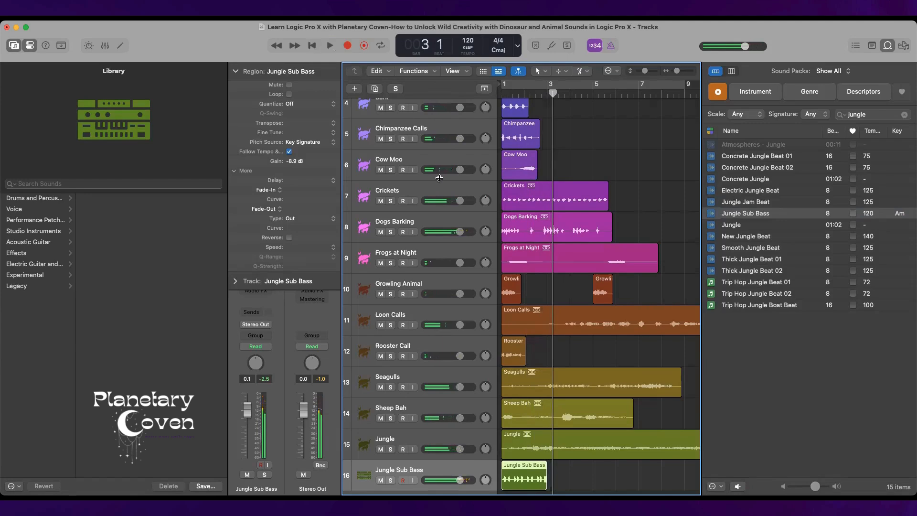
Move the Jungle Sub Bass region to bar 7 and play the arrangement from the beginning until the region ends.
{"action": "scroll", "coordinate": [605, 218], "scroll_direction": "right", "scroll_amount": 2}
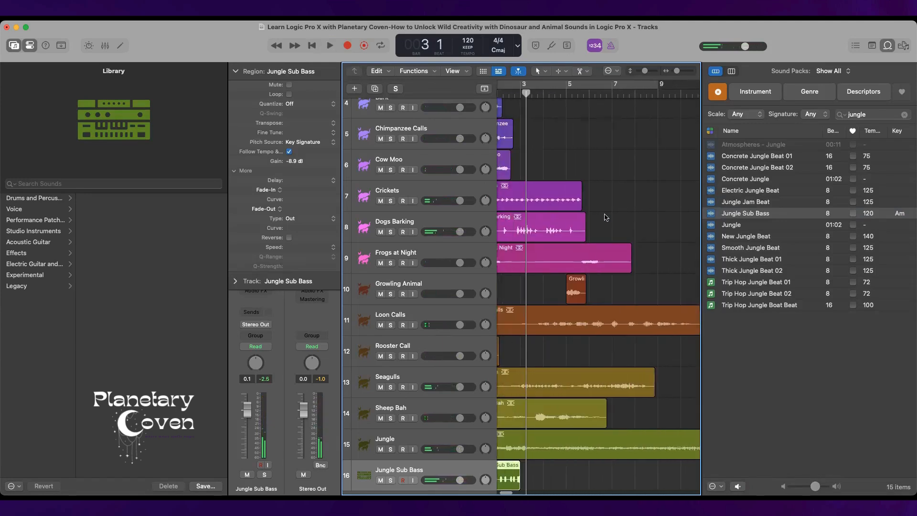
{"action": "scroll", "coordinate": [605, 218], "scroll_direction": "left", "scroll_amount": 1}
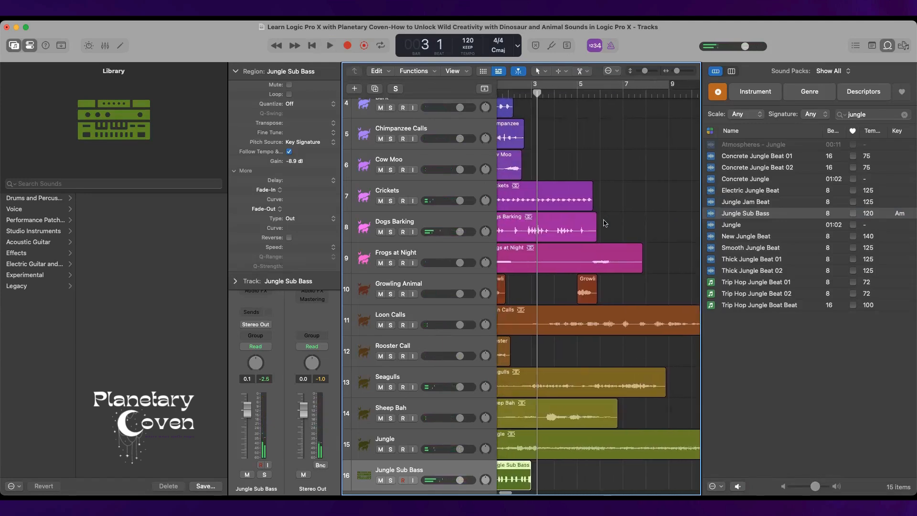
{"action": "left_click", "coordinate": [622, 93]}
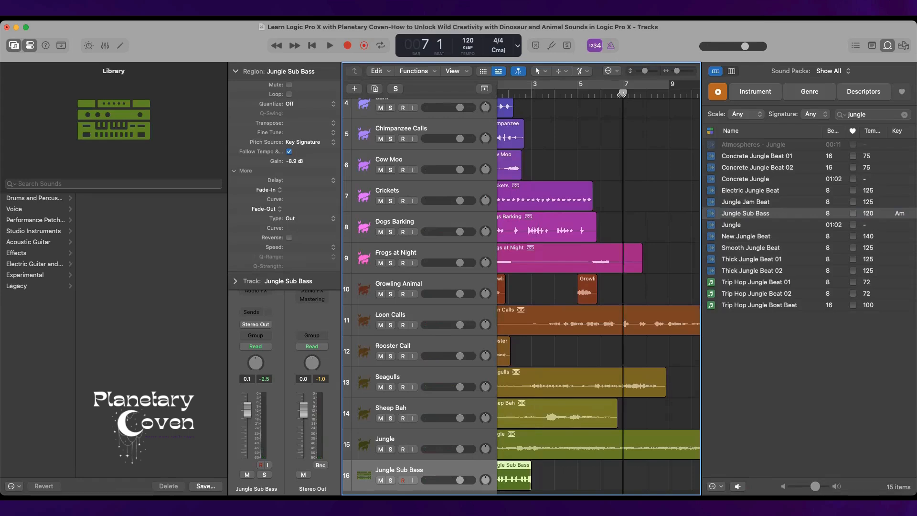
{"action": "key", "text": "semicolon"}
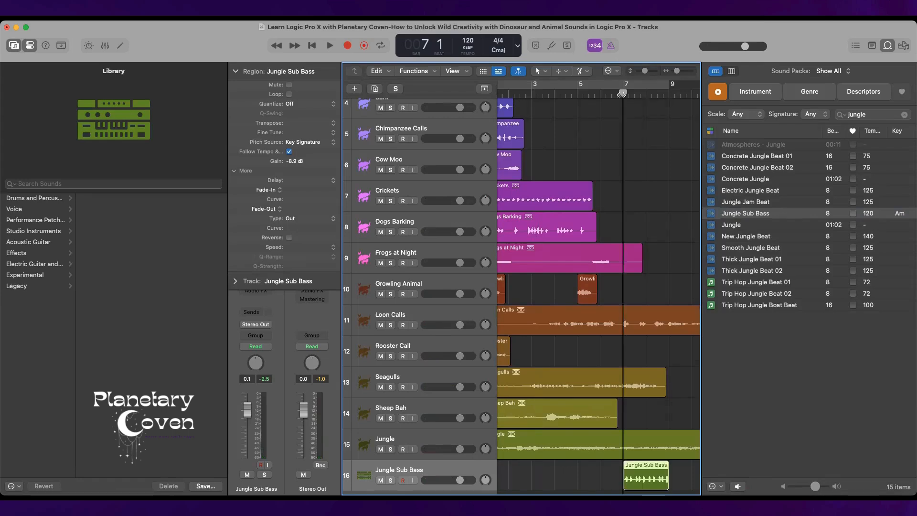
{"action": "left_click", "coordinate": [311, 45]}
{"action": "key", "text": "space"}
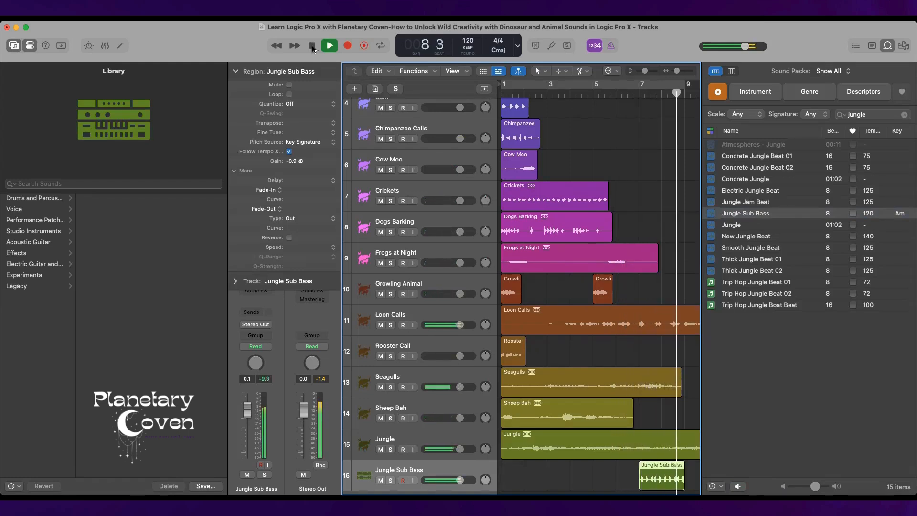
{"action": "left_click", "coordinate": [312, 46]}
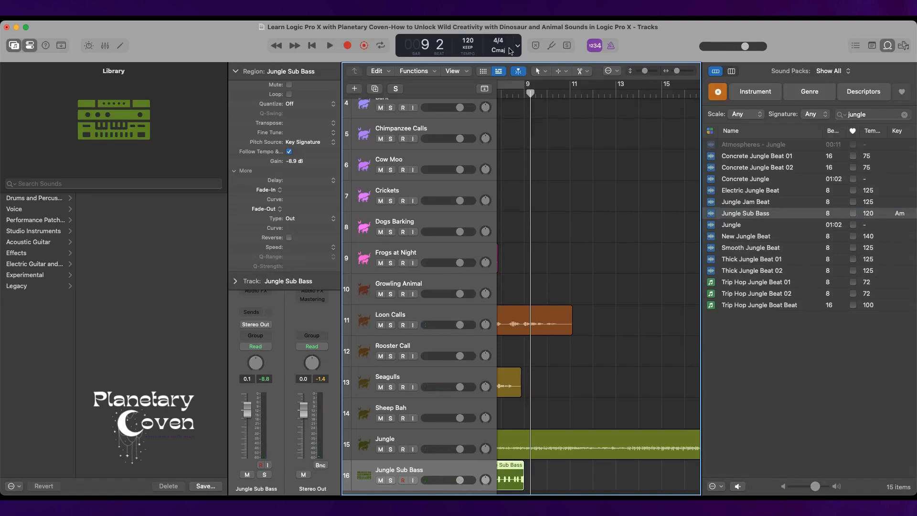
Add two copies of the Jungle Sub Bass region back to back on its track, starting at bar 9.
{"action": "mouse_move", "coordinate": [530, 92]}
{"action": "left_mouse_down"}
{"action": "mouse_move", "coordinate": [519, 94]}
{"action": "mouse_move", "coordinate": [568, 95]}
{"action": "mouse_move", "coordinate": [513, 98]}
{"action": "mouse_move", "coordinate": [524, 103]}
{"action": "left_mouse_up"}
{"action": "key", "text": "super+v"}
{"action": "key", "text": "super+v"}
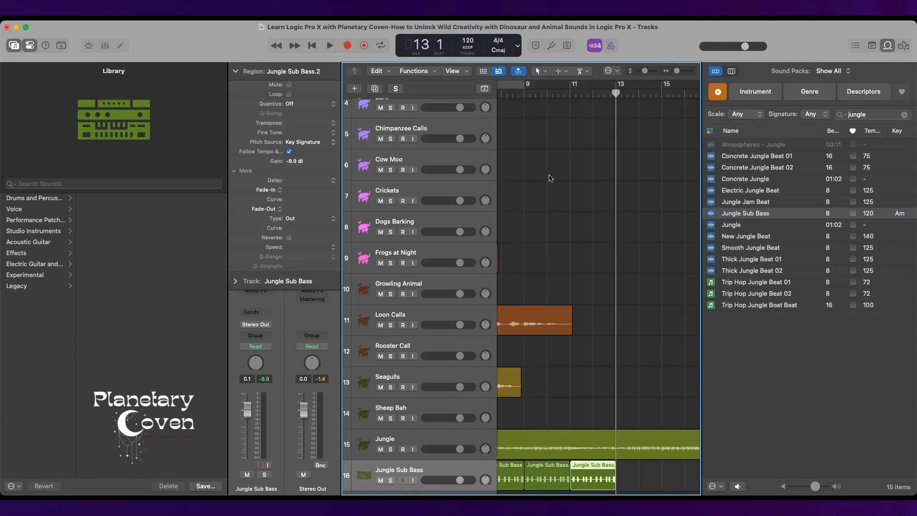
{"action": "scroll", "coordinate": [553, 183], "scroll_direction": "down", "scroll_amount": 3}
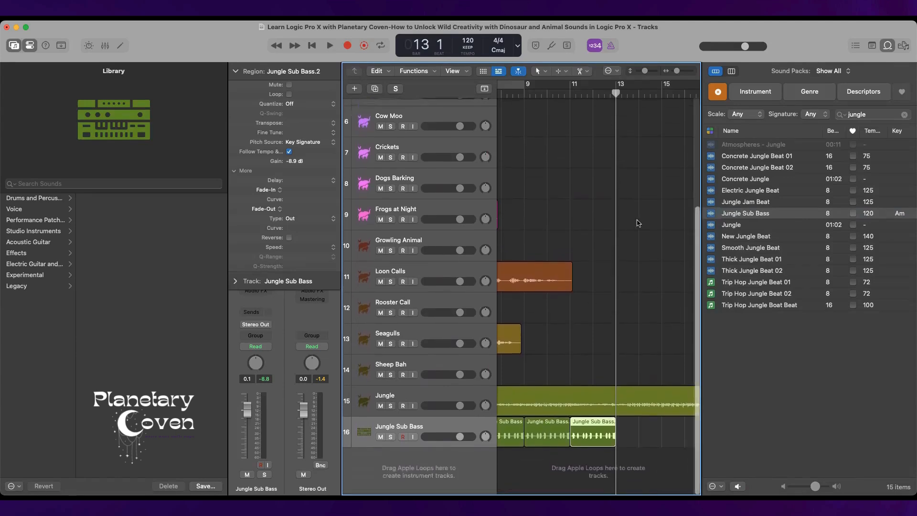
Audition the Electric Jungle Beat and Jungle Jam Beat loops and place Electric Jungle Beat on a new track at bar 11.
{"action": "left_click", "coordinate": [787, 191]}
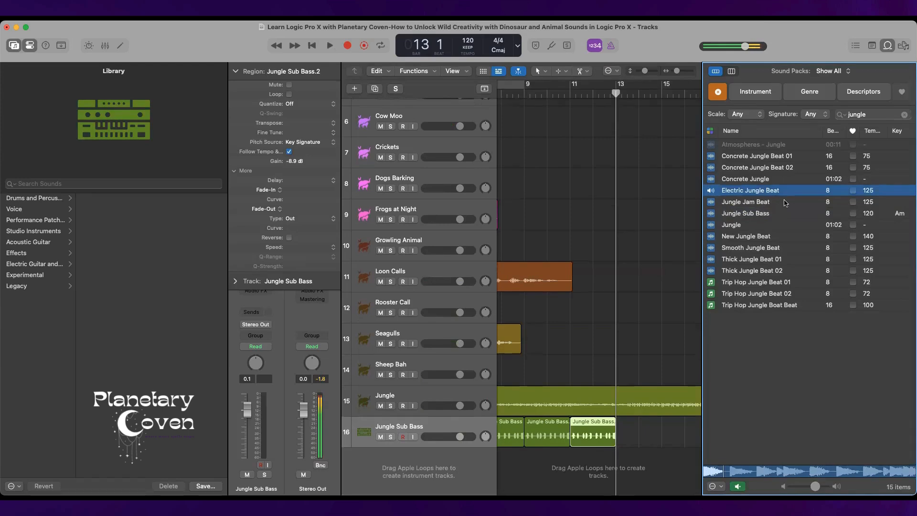
{"action": "left_click", "coordinate": [786, 203]}
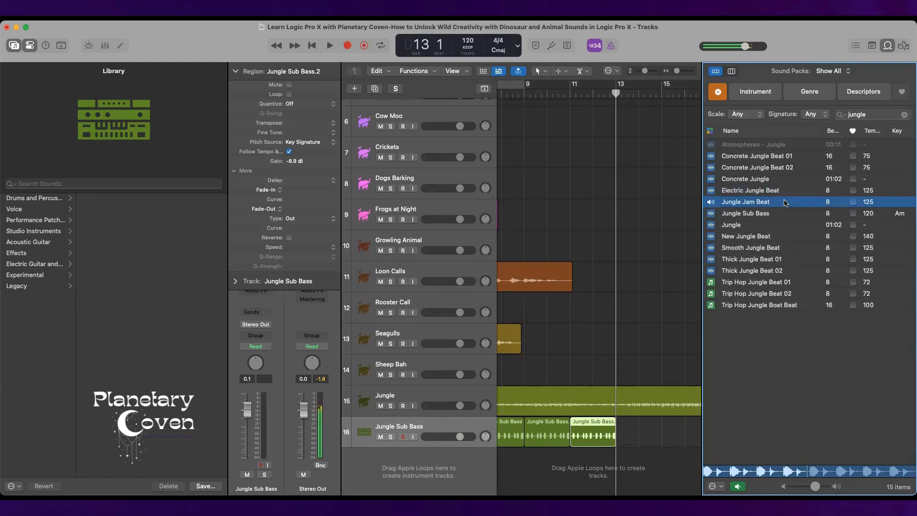
{"action": "left_click", "coordinate": [784, 191]}
{"action": "key", "text": "space"}
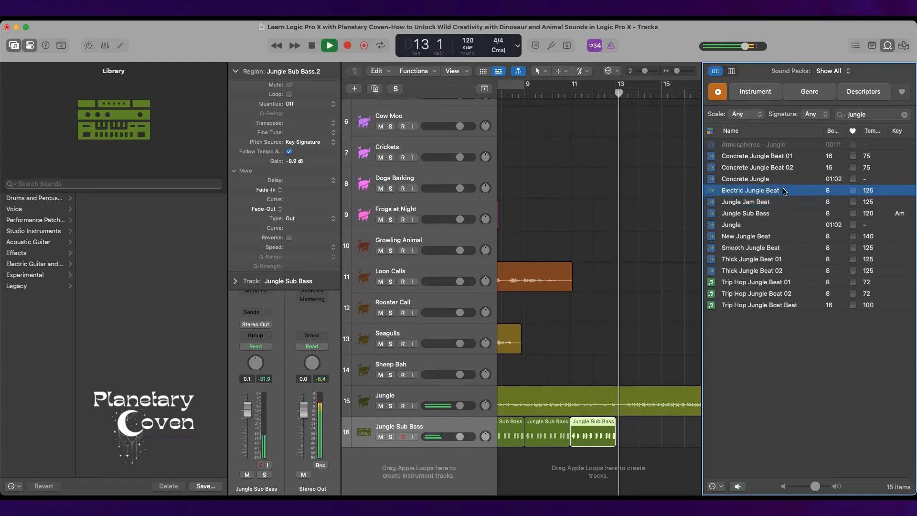
{"action": "left_click_drag", "start_coordinate": [779, 192], "coordinate": [578, 474]}
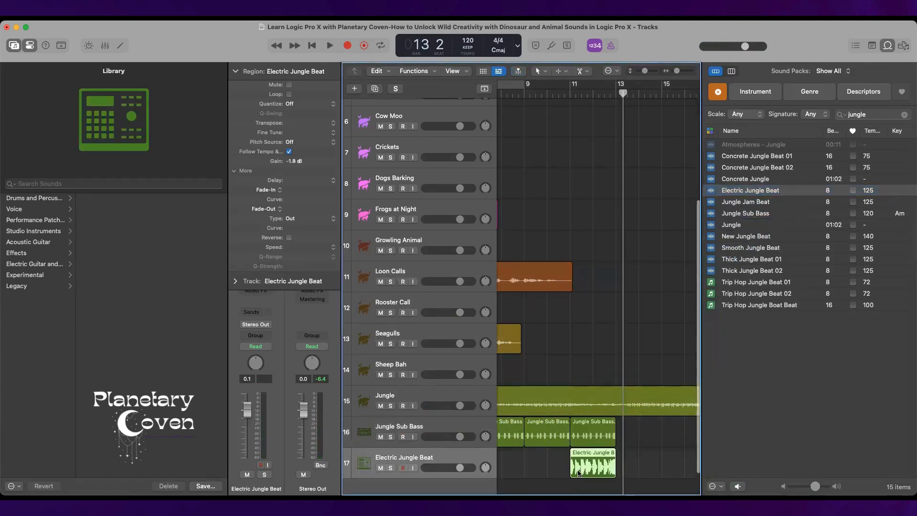
Play the arrangement from bar 9 until just past the end of the Electric Jungle Beat region.
{"action": "left_click", "coordinate": [523, 95]}
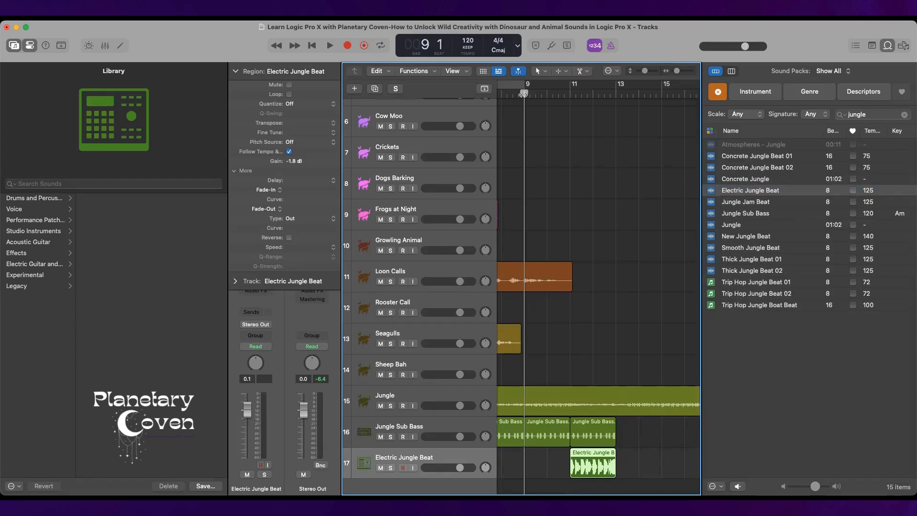
{"action": "key", "text": "space"}
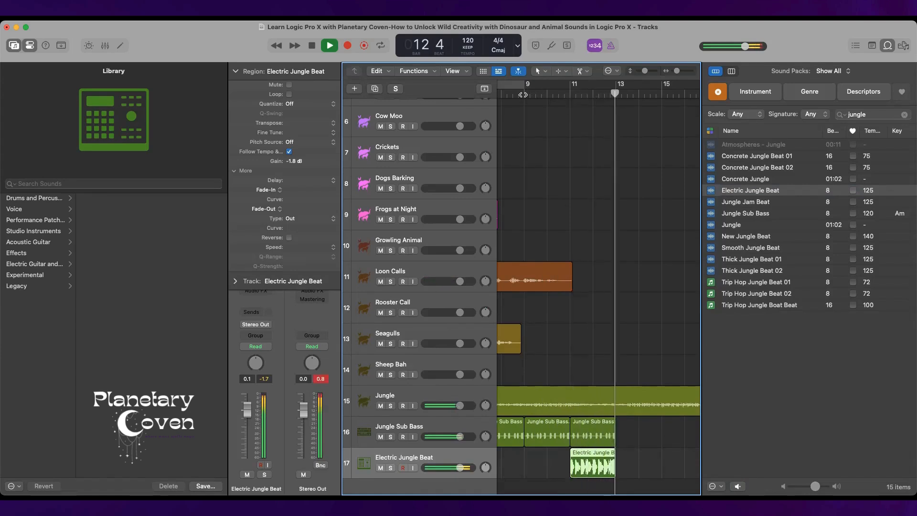
{"action": "key", "text": "space"}
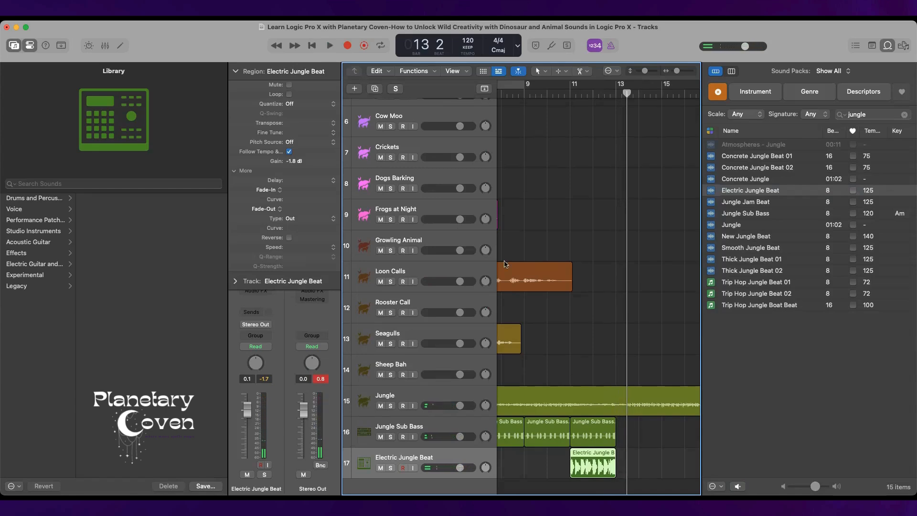
Search the loops for "safari", audition NuJazz Safari Beat and place it on a new track at bar 11.
{"action": "scroll", "coordinate": [469, 420], "scroll_direction": "down", "scroll_amount": 2}
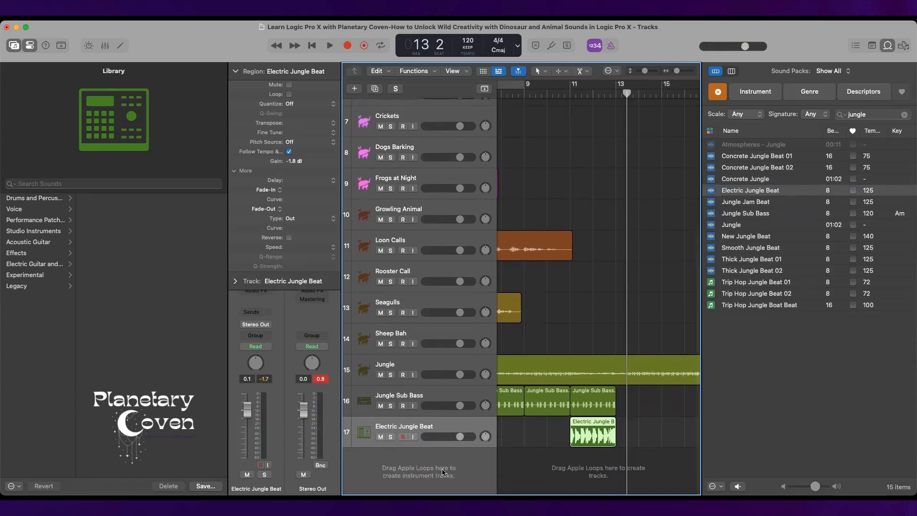
{"action": "left_click", "coordinate": [862, 114]}
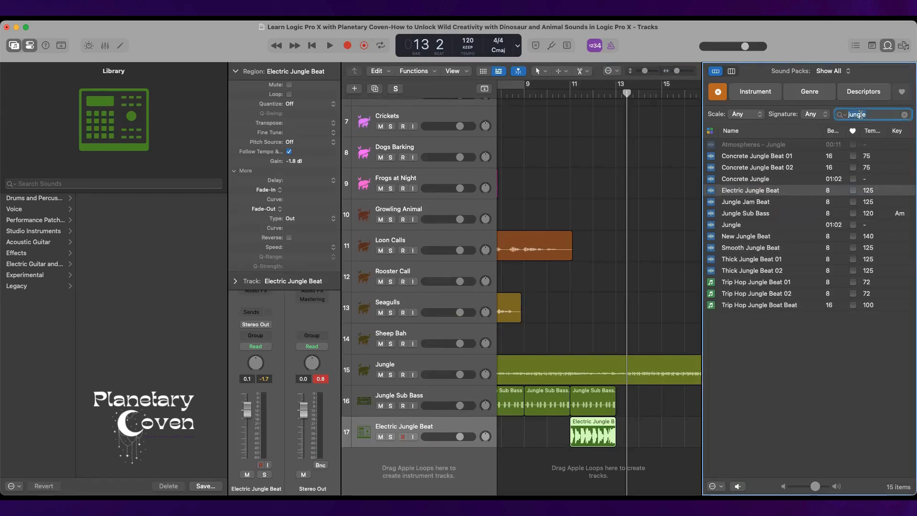
{"action": "type", "text": "safari"}
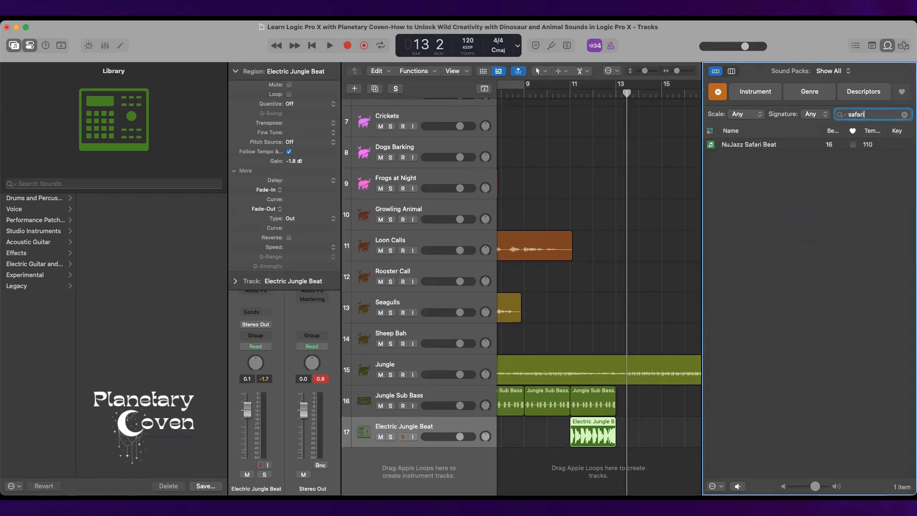
{"action": "left_click", "coordinate": [795, 149]}
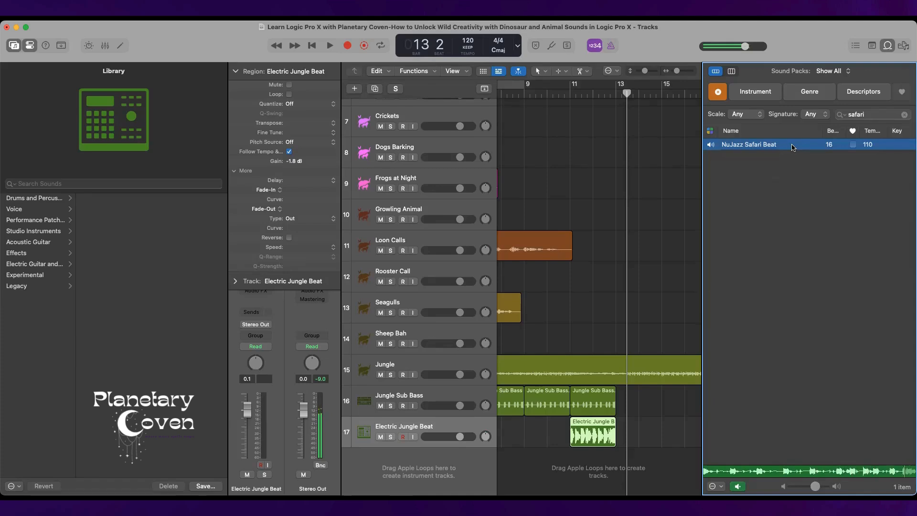
{"action": "key", "text": "space"}
{"action": "left_click_drag", "start_coordinate": [793, 147], "coordinate": [577, 469]}
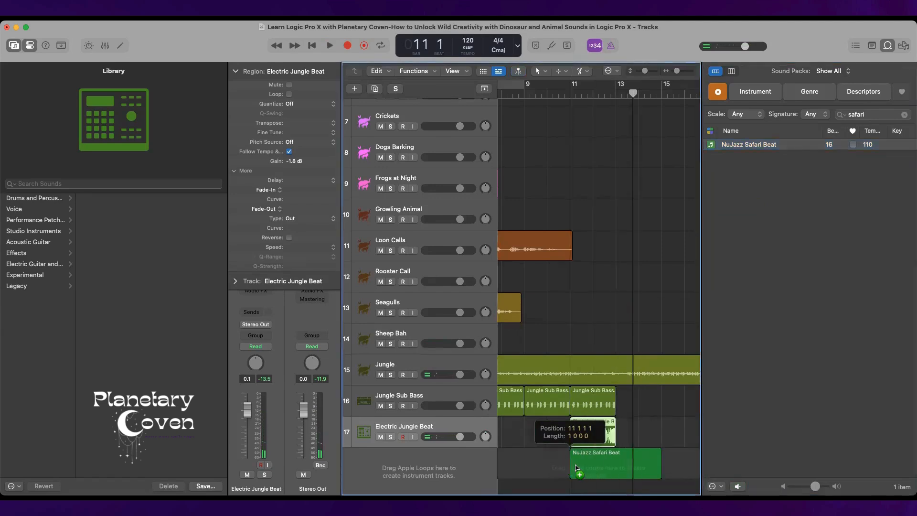
{"action": "left_click_drag", "start_coordinate": [582, 293], "coordinate": [582, 293]}
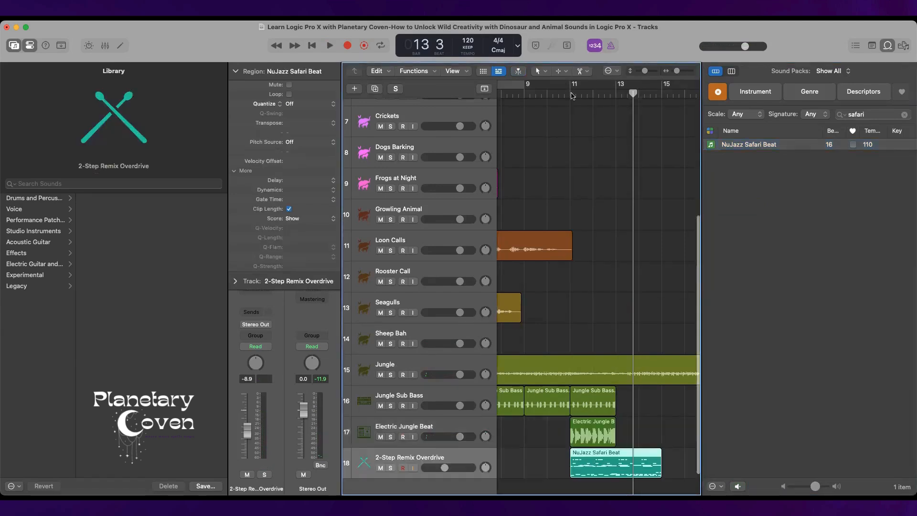
Play the arrangement from bar 11 until past the end of the NuJazz Safari Beat region.
{"action": "left_click", "coordinate": [572, 96]}
{"action": "key", "text": "space"}
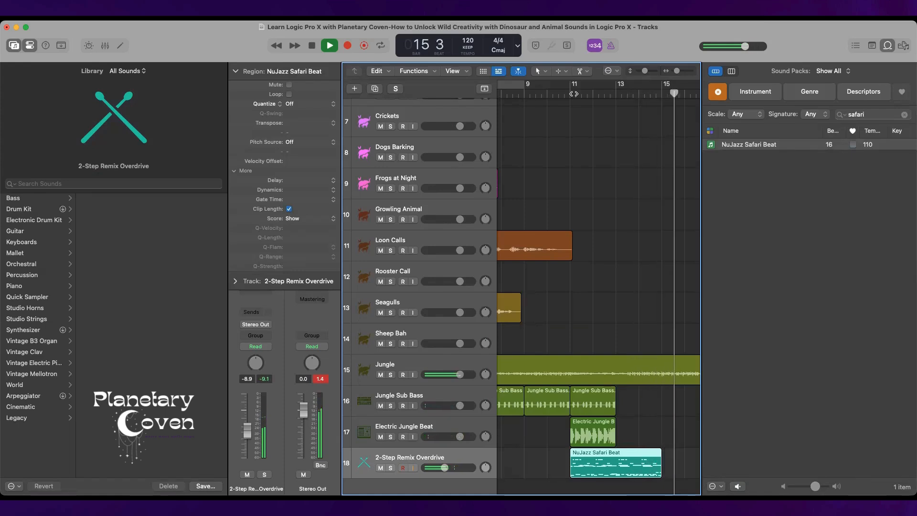
{"action": "key", "text": "space"}
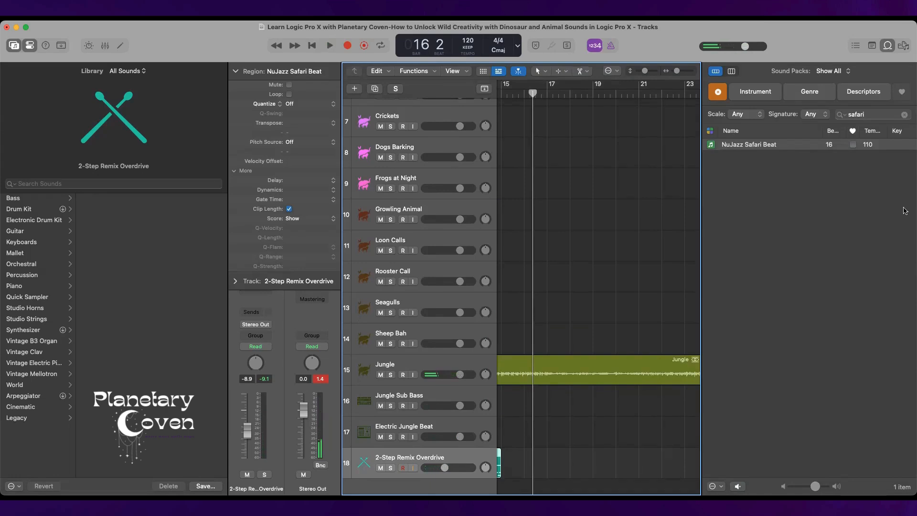
Search the loops for "forest" and audition the Forest Evening and Forest loops.
{"action": "left_click", "coordinate": [905, 115]}
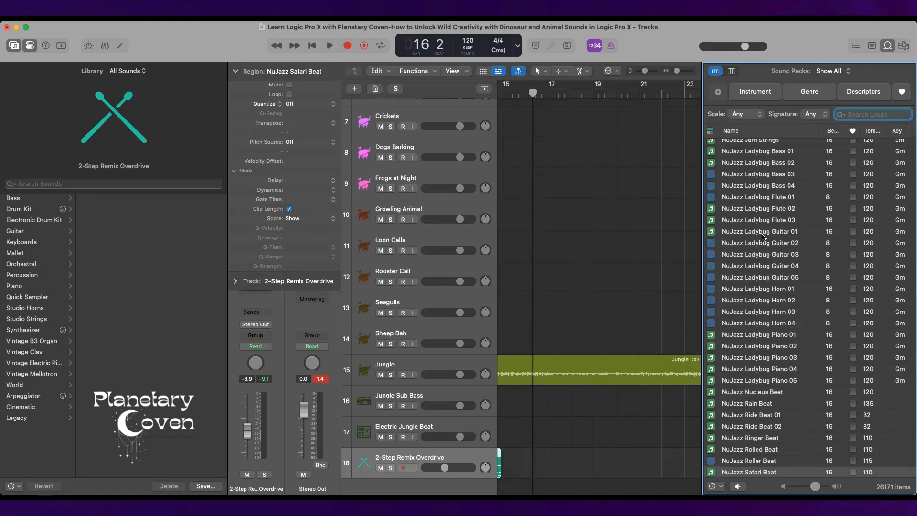
{"action": "type", "text": "forest"}
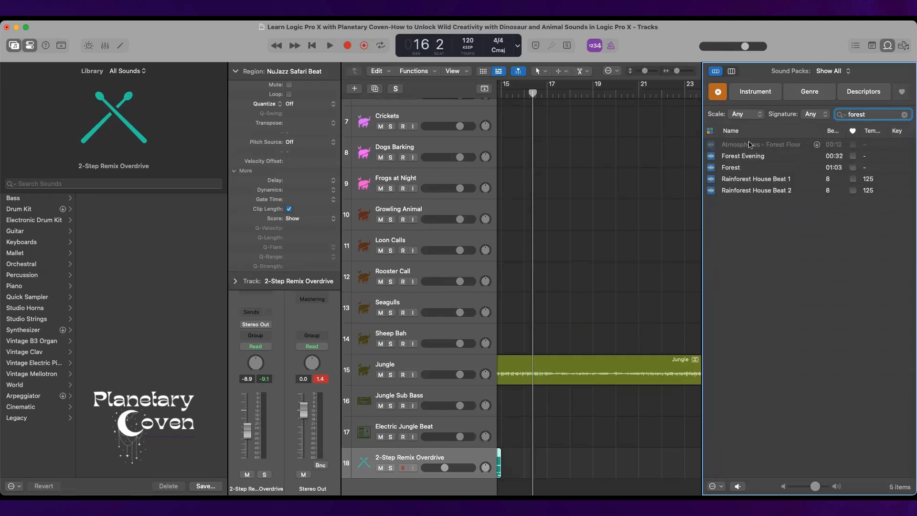
{"action": "left_click", "coordinate": [794, 157]}
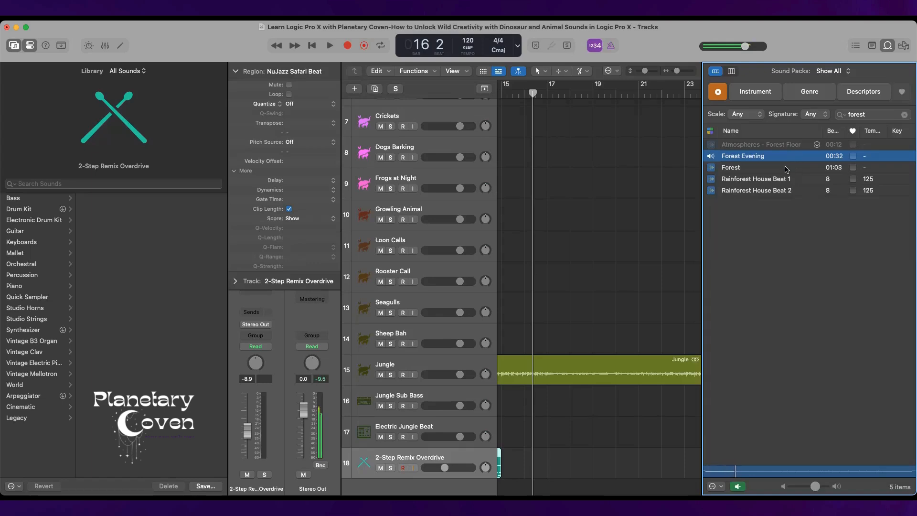
{"action": "left_click", "coordinate": [787, 168]}
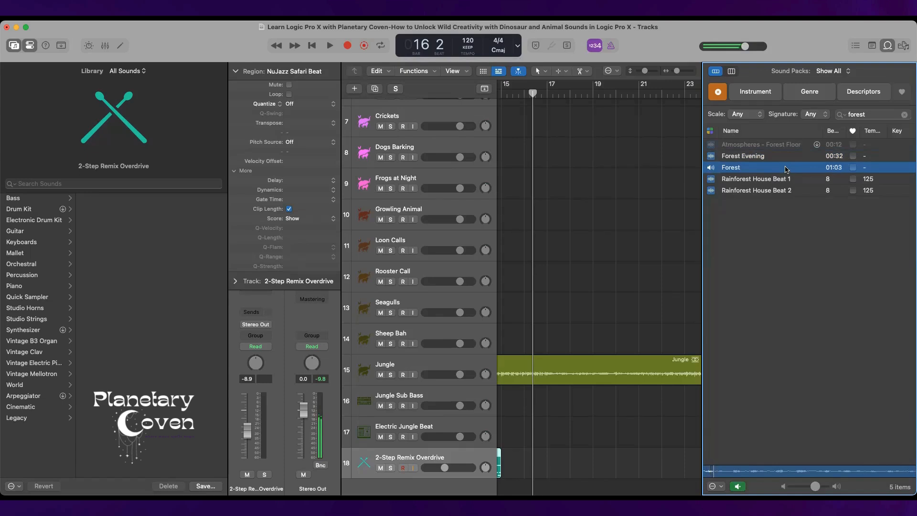
Place the Forest Evening and Forest loops on separate new tracks, both starting at bar 1.
{"action": "left_click_drag", "start_coordinate": [785, 156], "coordinate": [516, 458]}
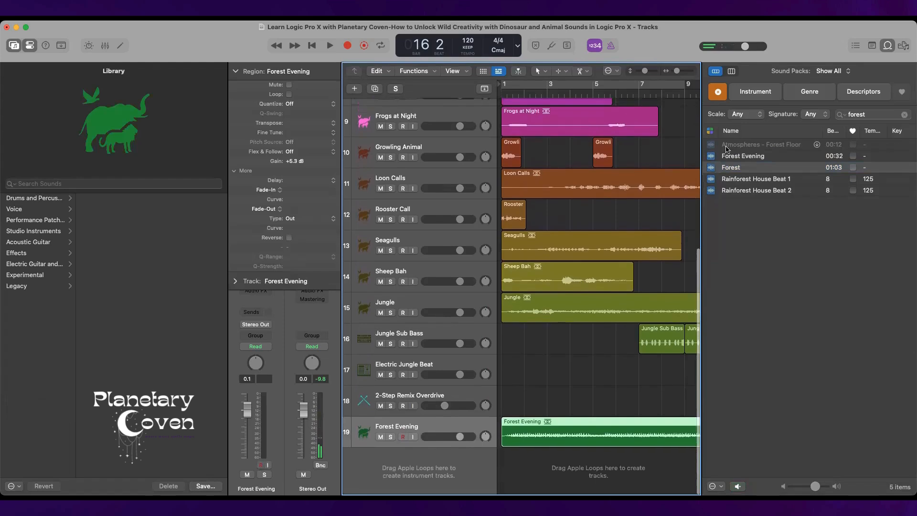
{"action": "left_click", "coordinate": [728, 156]}
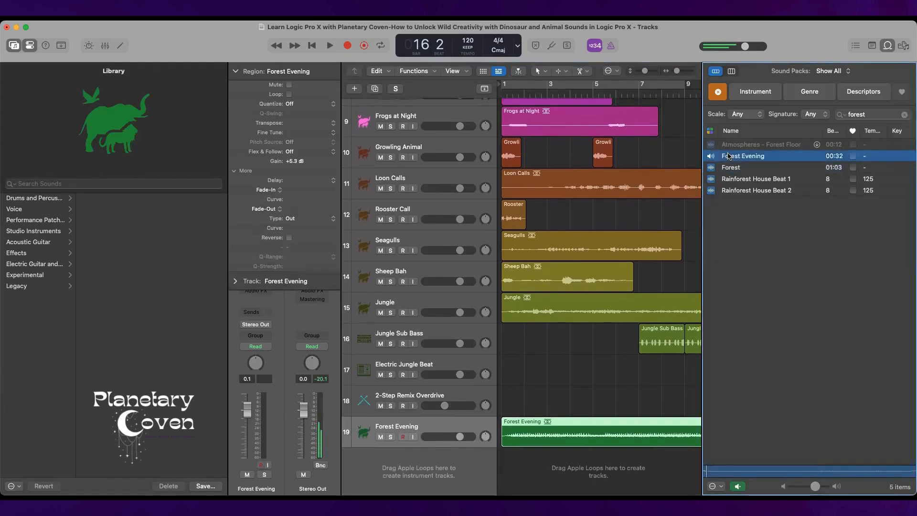
{"action": "left_click", "coordinate": [731, 167]}
{"action": "left_click_drag", "start_coordinate": [731, 167], "coordinate": [515, 476]}
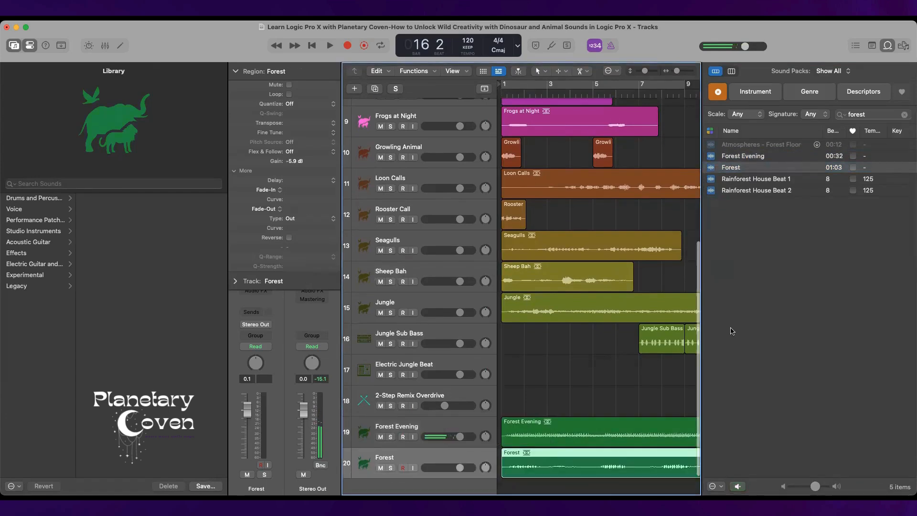
Audition Rainforest House Beat 1 and 2 and place Rainforest House Beat 1 on a new track at bar 13.
{"action": "left_click", "coordinate": [782, 180]}
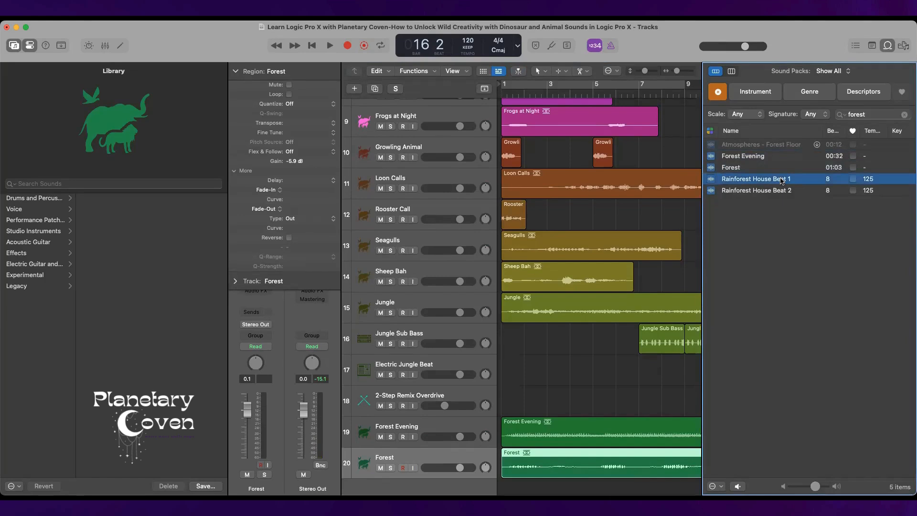
{"action": "scroll", "coordinate": [623, 221], "scroll_direction": "right", "scroll_amount": 10}
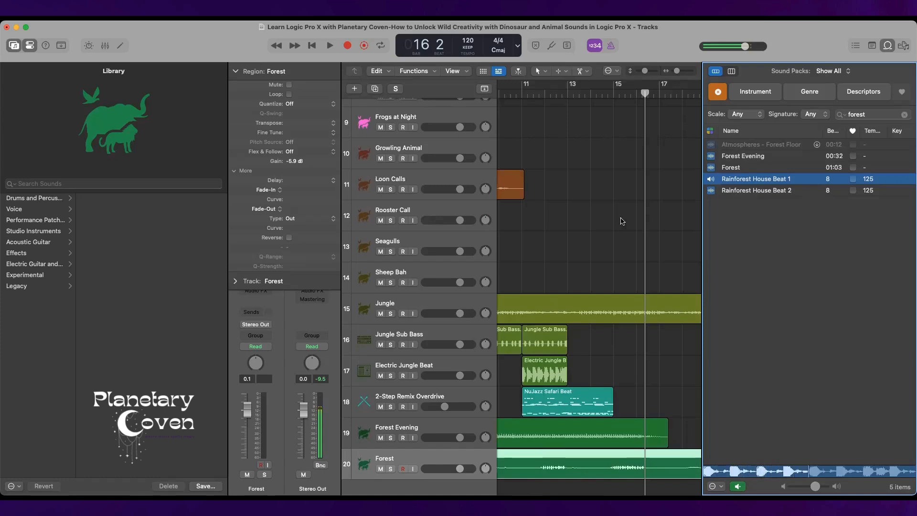
{"action": "left_click", "coordinate": [762, 192]}
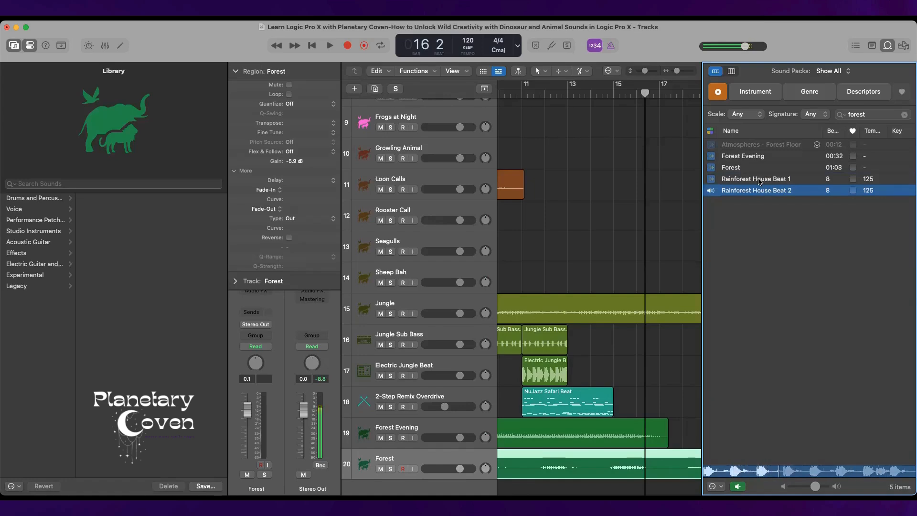
{"action": "left_click", "coordinate": [760, 179]}
{"action": "left_click_drag", "start_coordinate": [756, 191], "coordinate": [570, 484]}
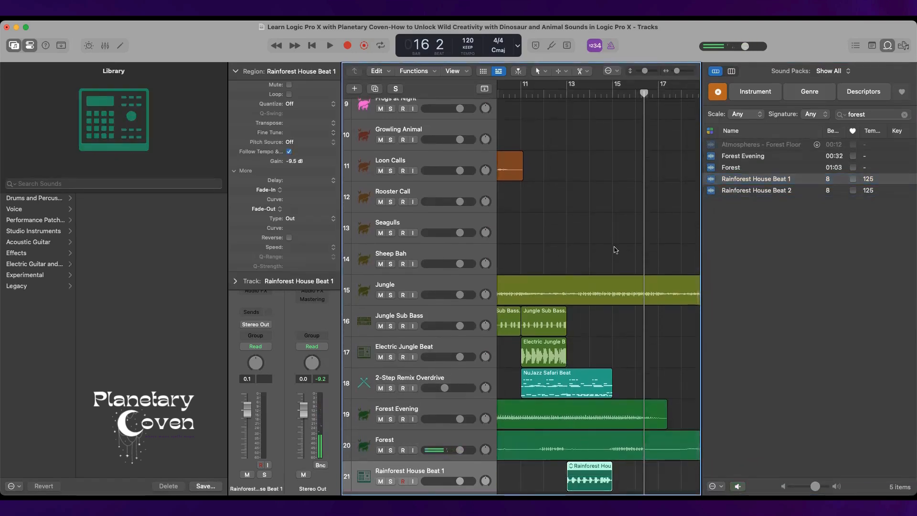
Place the Rainforest House Beat 2 loop on another new track at bar 13.
{"action": "left_click", "coordinate": [567, 93]}
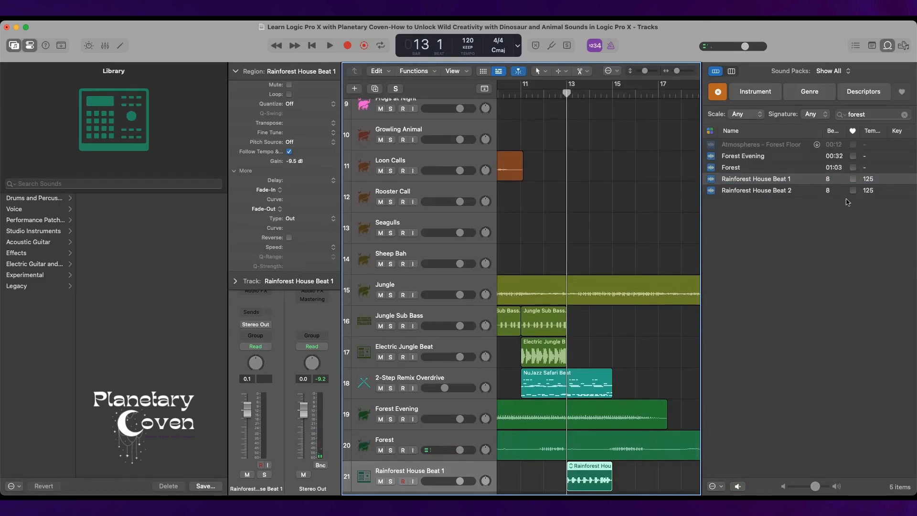
{"action": "left_click", "coordinate": [790, 190]}
{"action": "left_click_drag", "start_coordinate": [779, 191], "coordinate": [565, 468]}
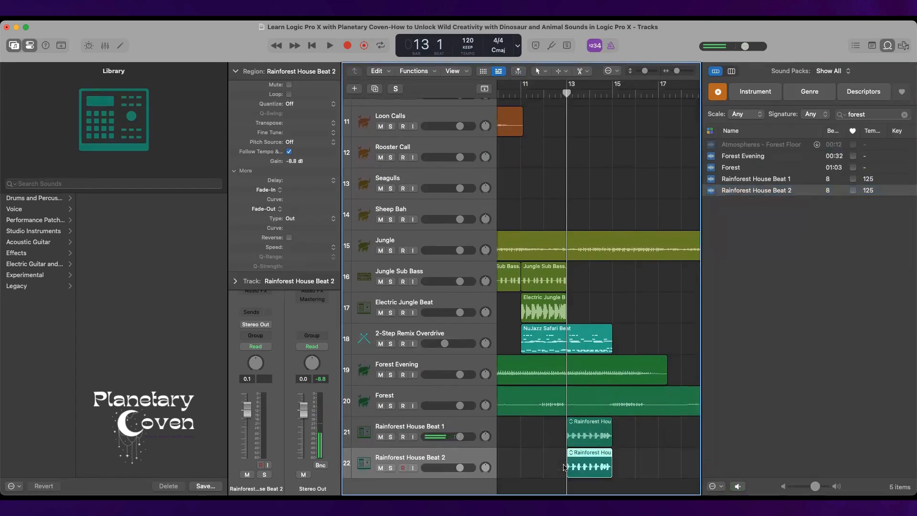
Play the arrangement from bar 8 until both Rainforest House Beat regions have ended.
{"action": "scroll", "coordinate": [573, 443], "scroll_direction": "left", "scroll_amount": 6}
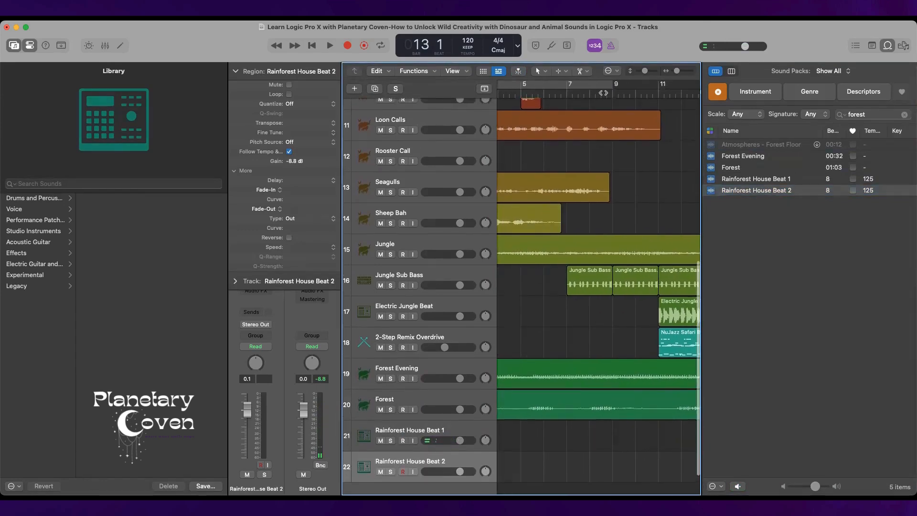
{"action": "left_click", "coordinate": [590, 95]}
{"action": "key", "text": "space"}
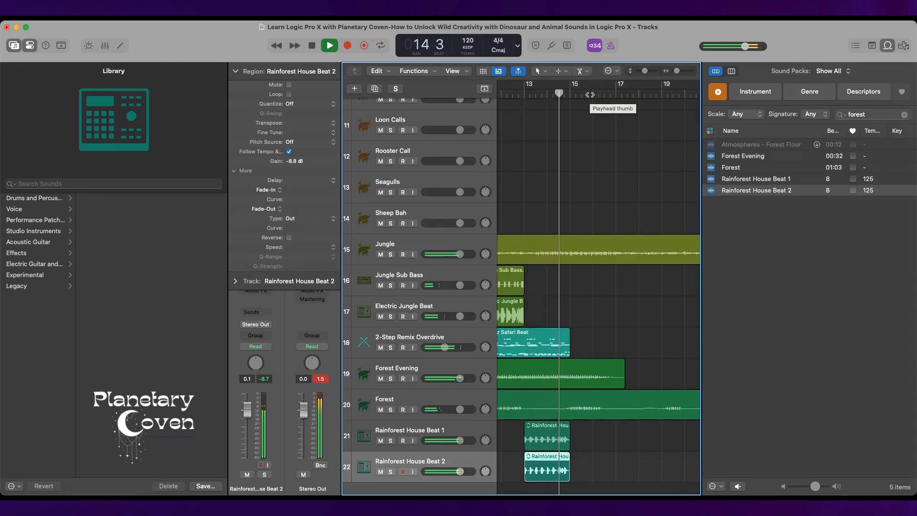
{"action": "key", "text": "space"}
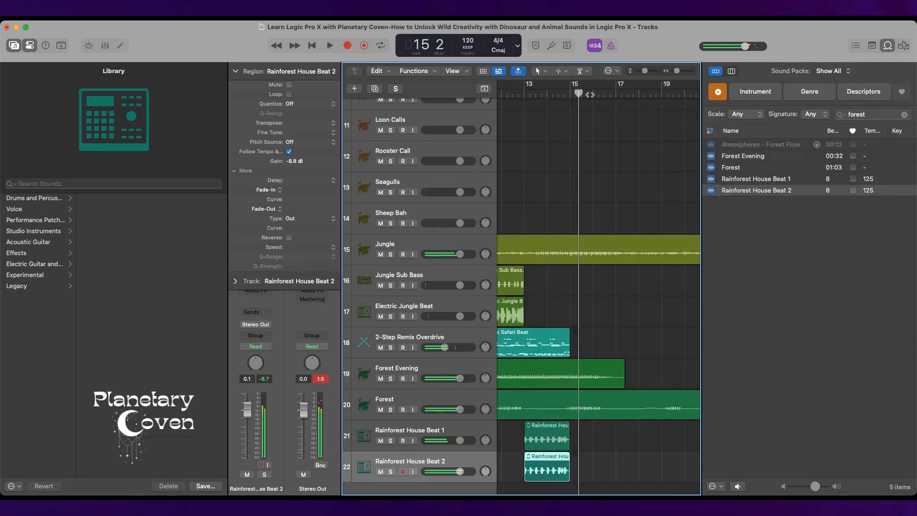
Repeat the last Jungle Sub Bass region and the Electric Jungle Beat region once, with the copies starting at bar 13.
{"action": "scroll", "coordinate": [617, 287], "scroll_direction": "left", "scroll_amount": 5}
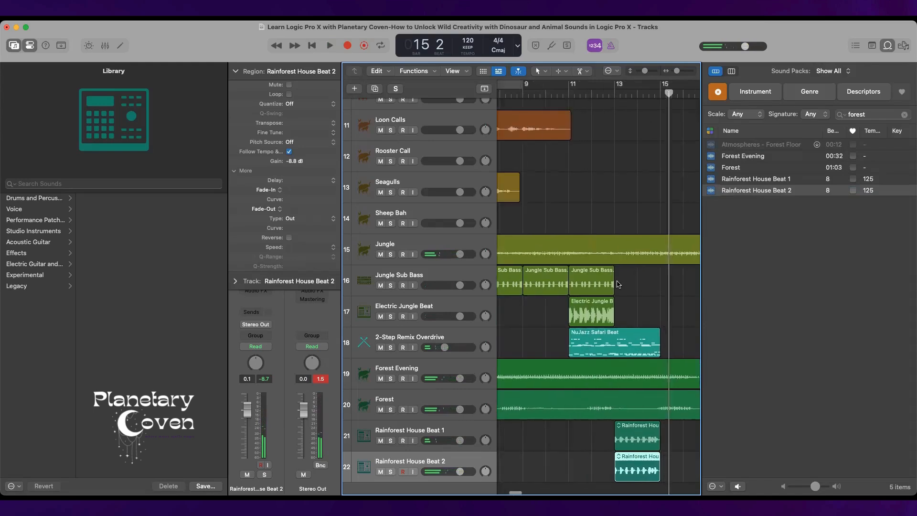
{"action": "left_click", "coordinate": [618, 286]}
{"action": "left_click", "coordinate": [620, 313], "text": "shift"}
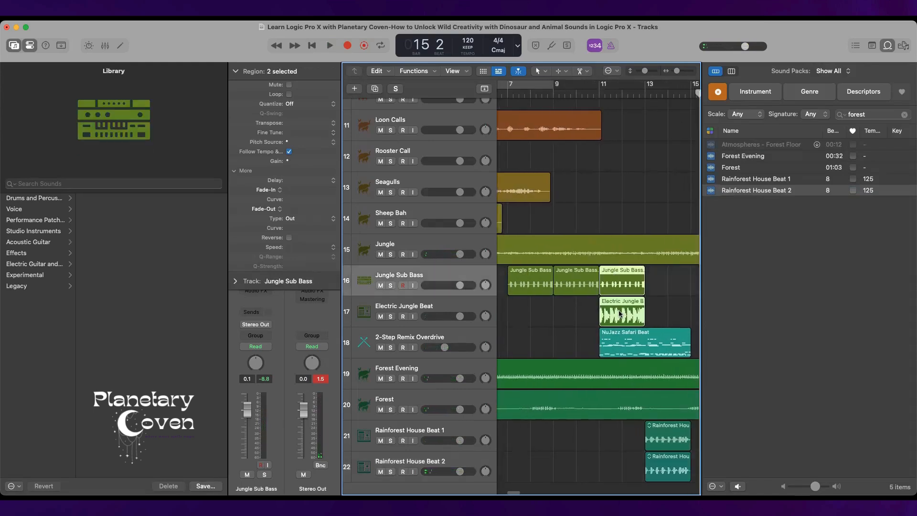
{"action": "key", "text": "super+r"}
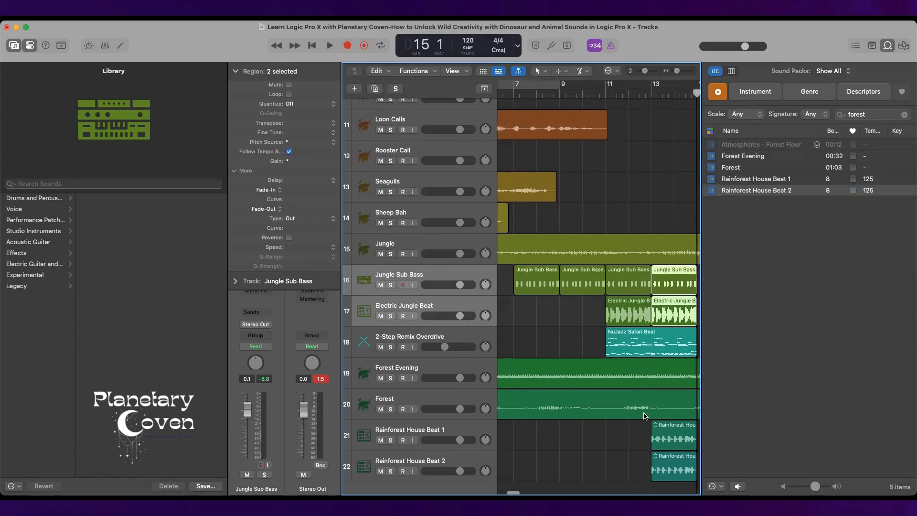
{"action": "scroll", "coordinate": [644, 416], "scroll_direction": "left", "scroll_amount": 10}
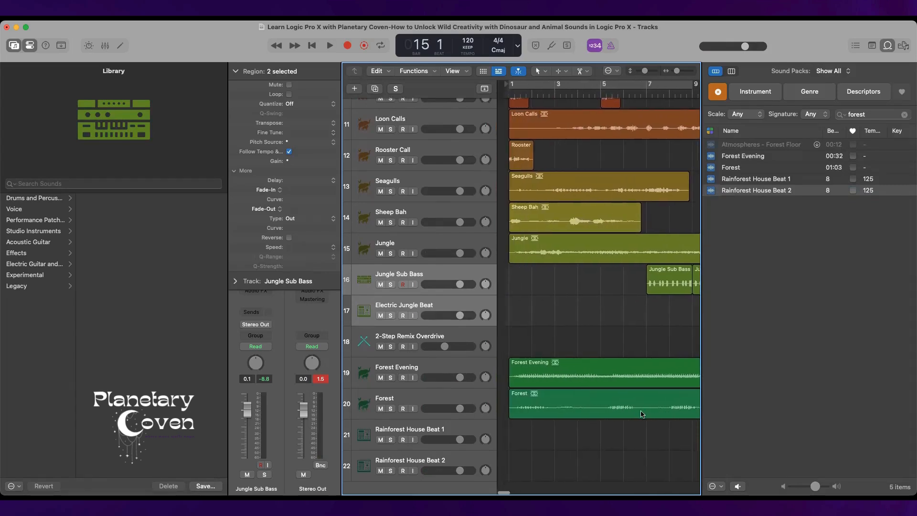
Clear the forest search in the Loop Browser and close the browser to show the full arrangement.
{"action": "scroll", "coordinate": [643, 415], "scroll_direction": "down", "scroll_amount": 3}
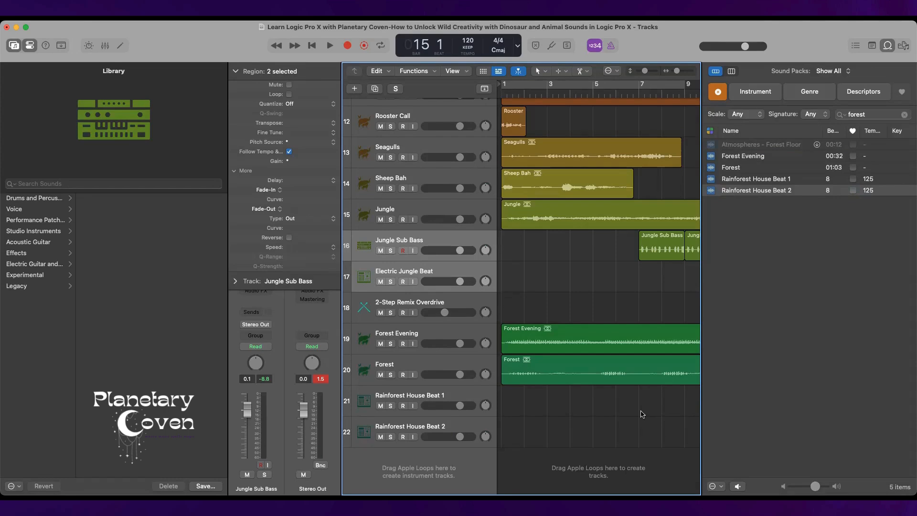
{"action": "left_click", "coordinate": [904, 115]}
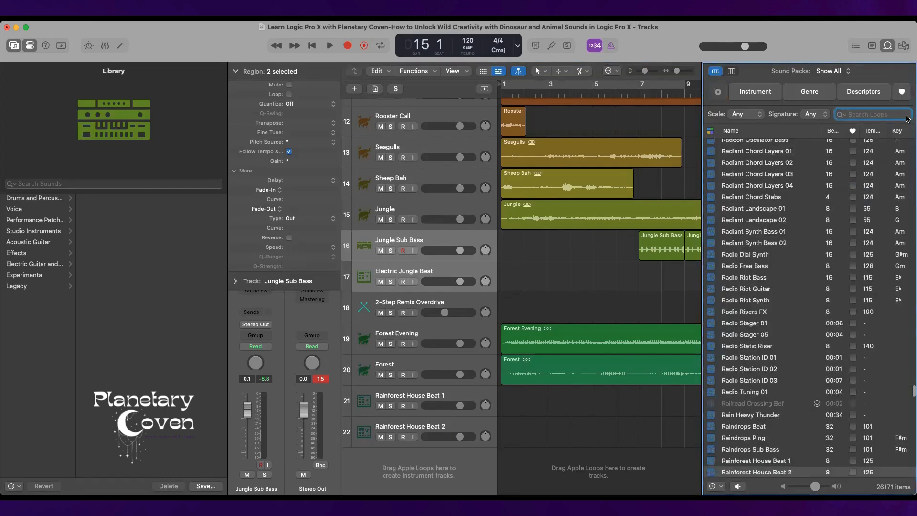
{"action": "left_click", "coordinate": [888, 44]}
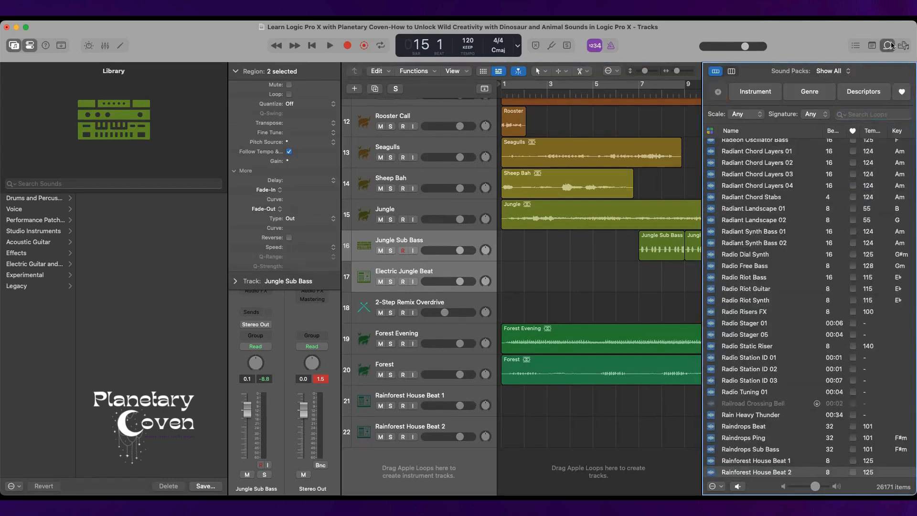
{"action": "scroll", "coordinate": [890, 186], "scroll_direction": "up", "scroll_amount": 10}
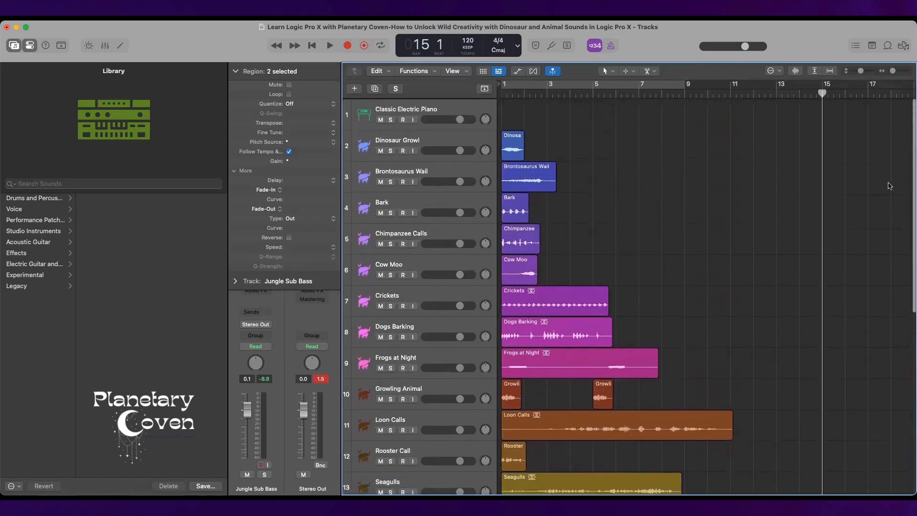
Add a new software instrument track below the Rainforest House Beat 2 track.
{"action": "scroll", "coordinate": [890, 186], "scroll_direction": "down", "scroll_amount": 10}
{"action": "scroll", "coordinate": [890, 185], "scroll_direction": "down", "scroll_amount": 1}
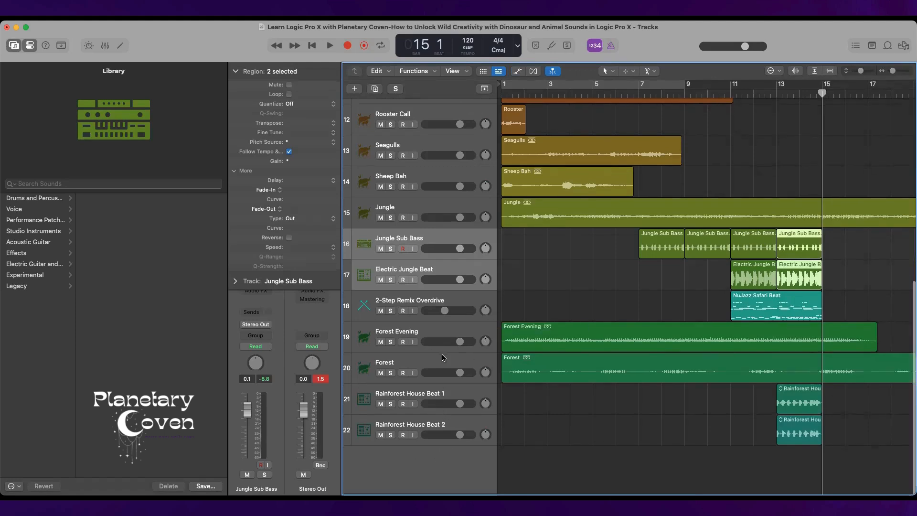
{"action": "right_click", "coordinate": [436, 463]}
{"action": "left_click", "coordinate": [481, 370]}
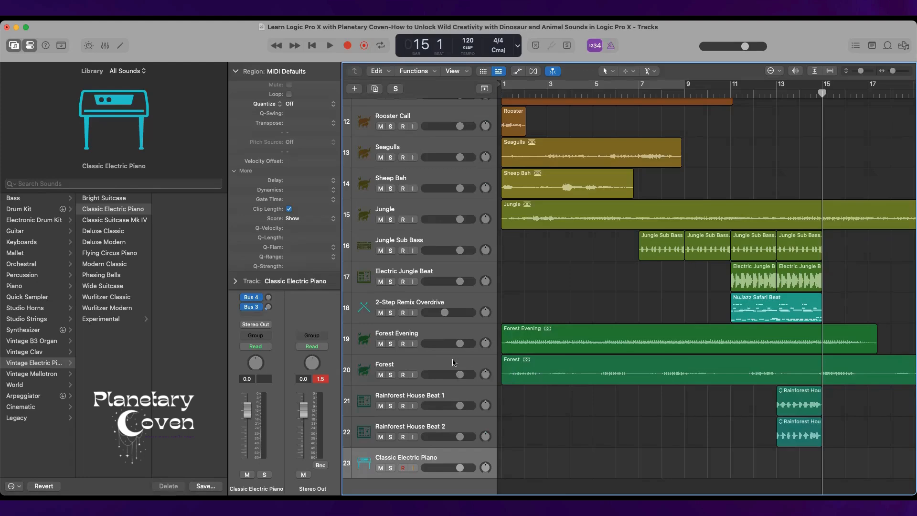
Search the sound library for "nature" and load the Nature Sounds patch dated Jul 15, 2011 on the new track.
{"action": "left_click", "coordinate": [152, 184]}
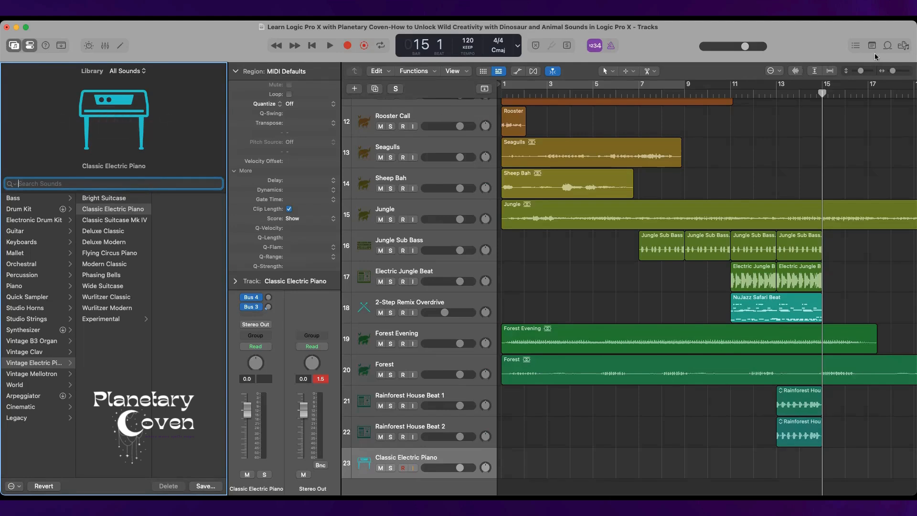
{"action": "left_click", "coordinate": [888, 47]}
{"action": "left_click", "coordinate": [889, 46]}
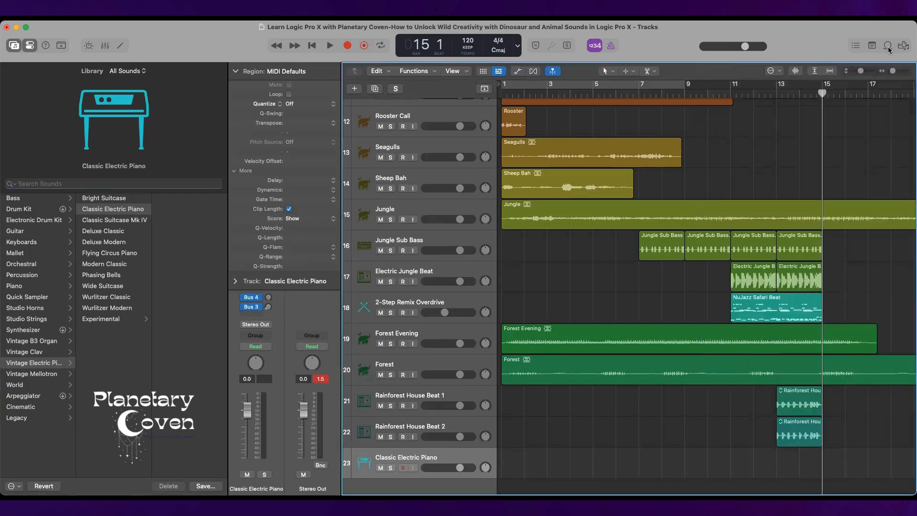
{"action": "left_click", "coordinate": [150, 182]}
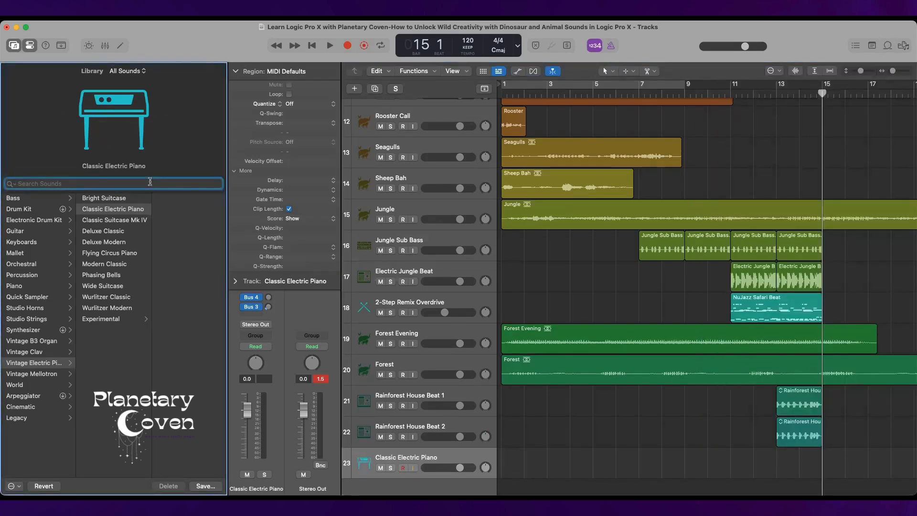
{"action": "type", "text": "nature"}
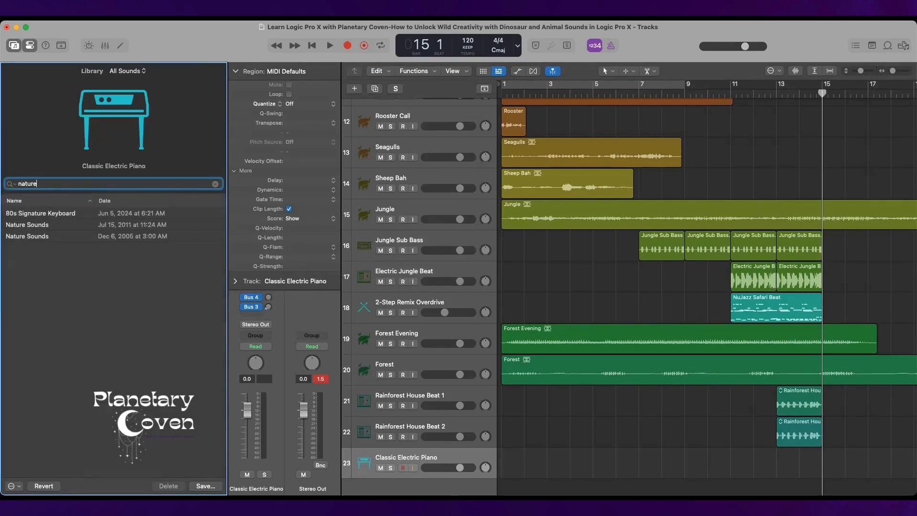
{"action": "left_click", "coordinate": [49, 226]}
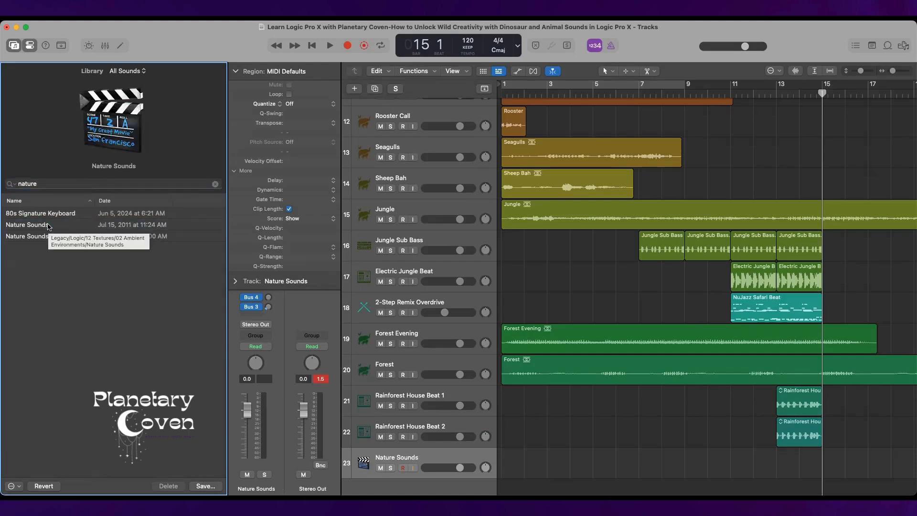
Open Musical Typing and audition the Nature Sounds patch with single notes from E3 down to C2.
{"action": "key", "text": "super+k"}
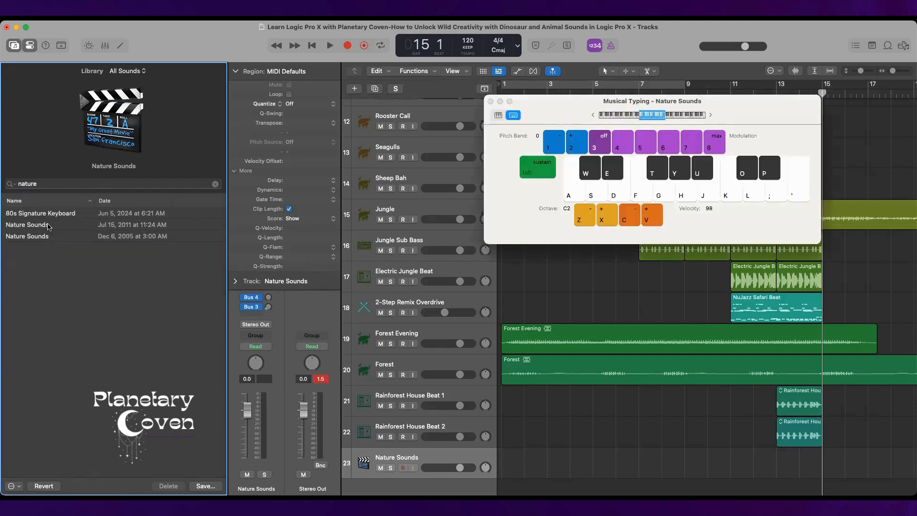
{"action": "key", "text": "k"}
{"action": "key", "text": "semicolon"}
{"action": "key", "text": "k"}
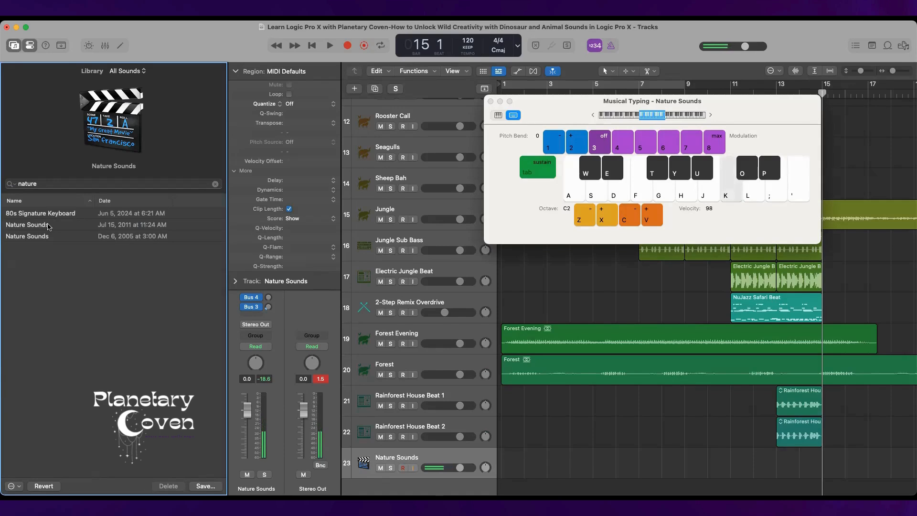
{"action": "key", "text": "h"}
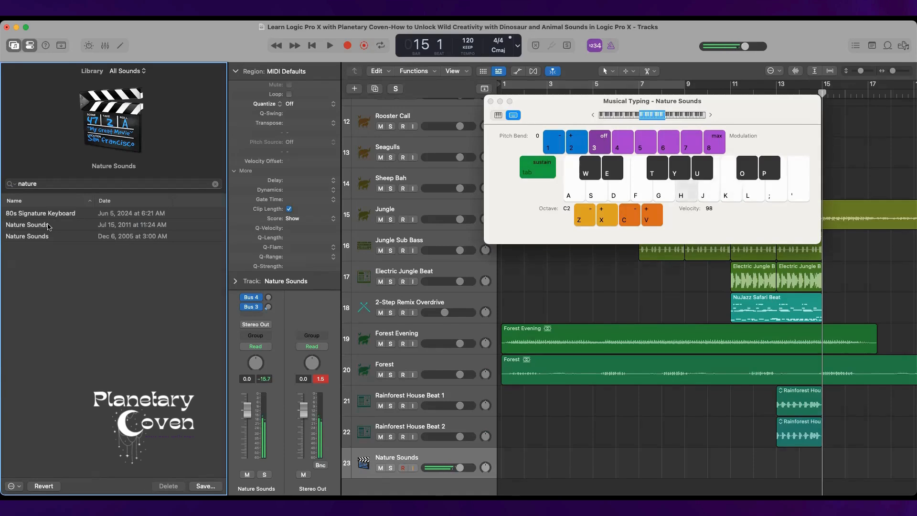
{"action": "key", "text": "g"}
{"action": "key", "text": "f"}
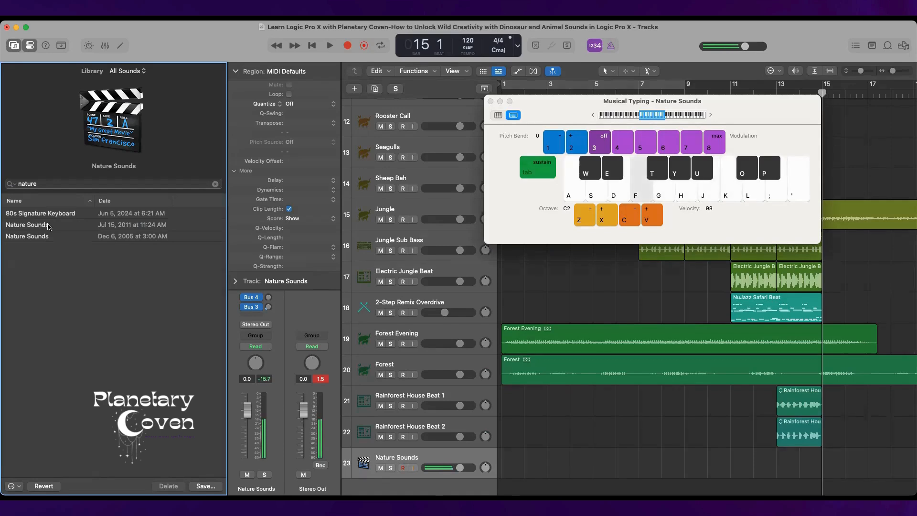
{"action": "key", "text": "d"}
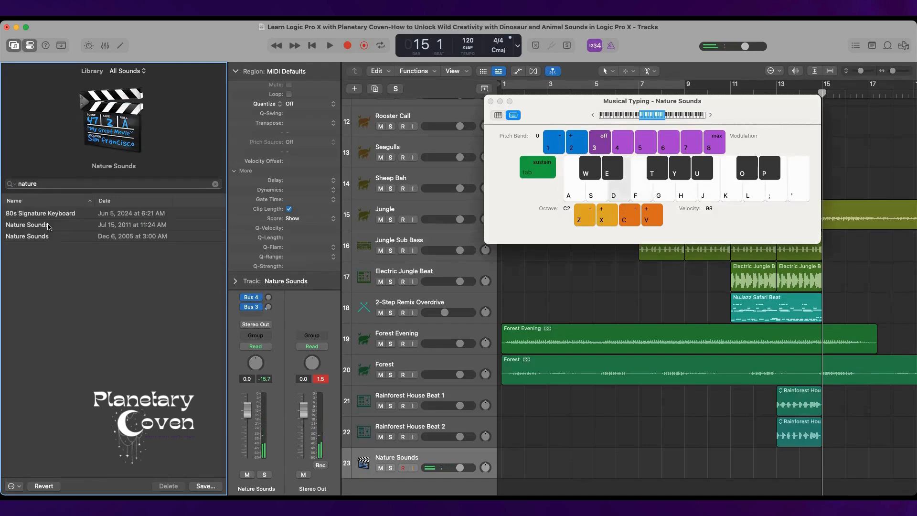
{"action": "key", "text": "s"}
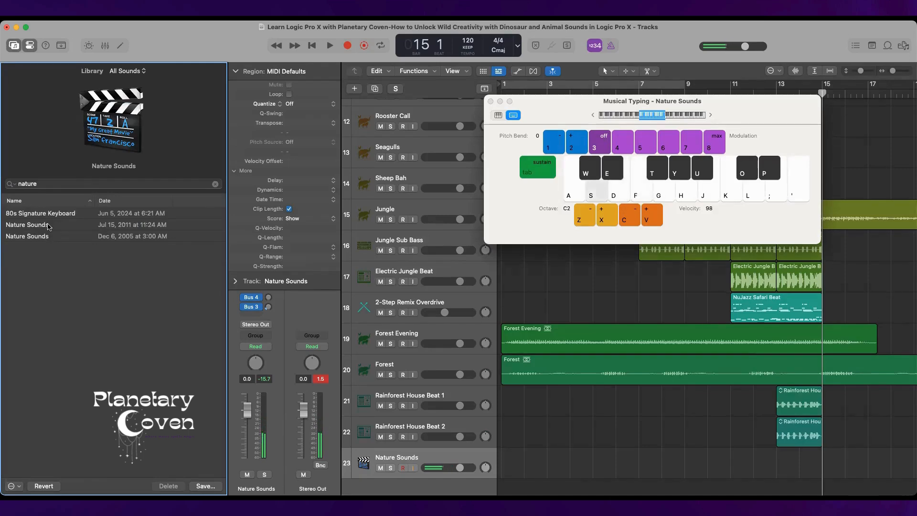
{"action": "key", "text": "a"}
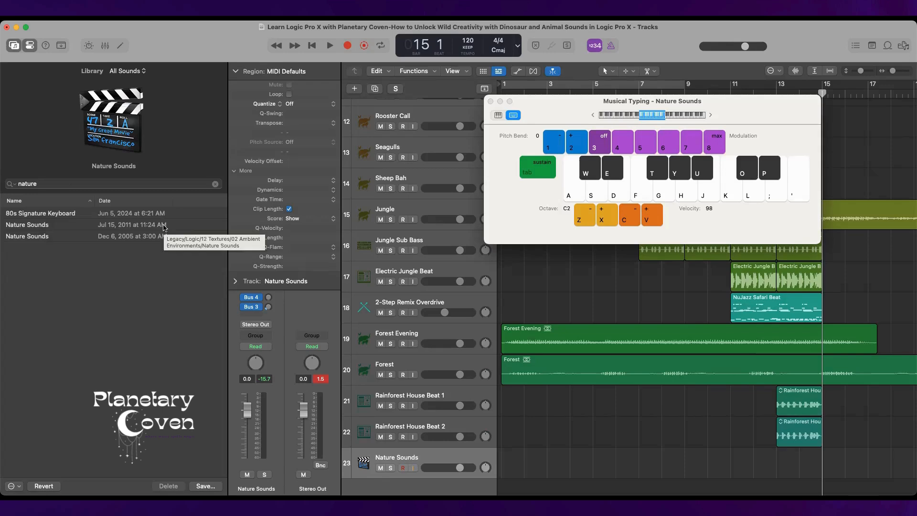
Open the Piano Roll for the Nature Sounds track and try the C3, E3 and E2 notes.
{"action": "left_click", "coordinate": [120, 45]}
{"action": "scroll", "coordinate": [502, 424], "scroll_direction": "up", "scroll_amount": 6}
{"action": "scroll", "coordinate": [503, 424], "scroll_direction": "up", "scroll_amount": 10}
{"action": "scroll", "coordinate": [503, 424], "scroll_direction": "down", "scroll_amount": 5}
{"action": "key", "text": "k"}
{"action": "key", "text": "semicolon"}
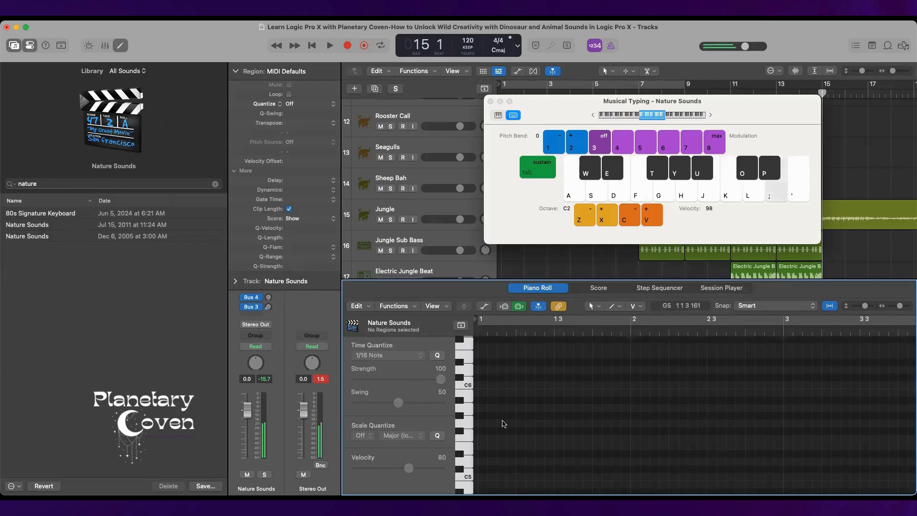
{"action": "key", "text": "d"}
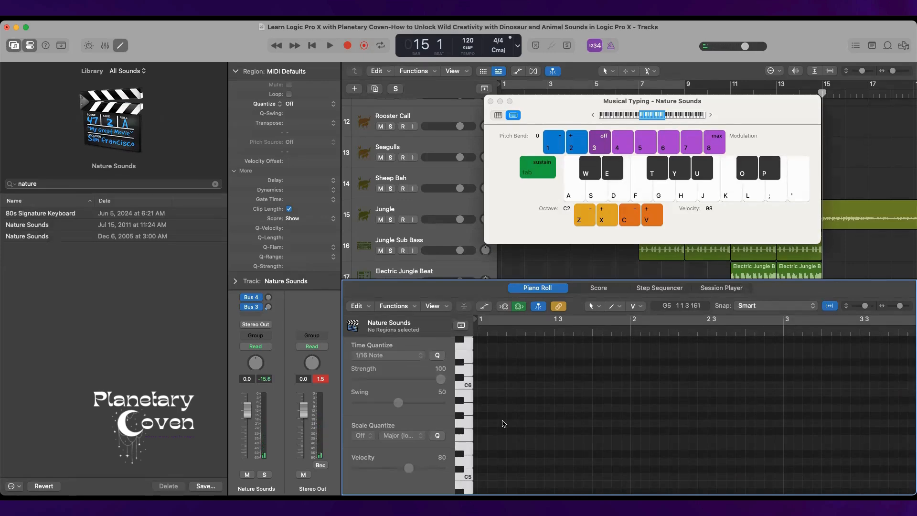
Audition individual Nature Sounds notes between C2 and C3, ending with A2, B2 and C3 held together.
{"action": "scroll", "coordinate": [433, 269], "scroll_direction": "down", "scroll_amount": 5}
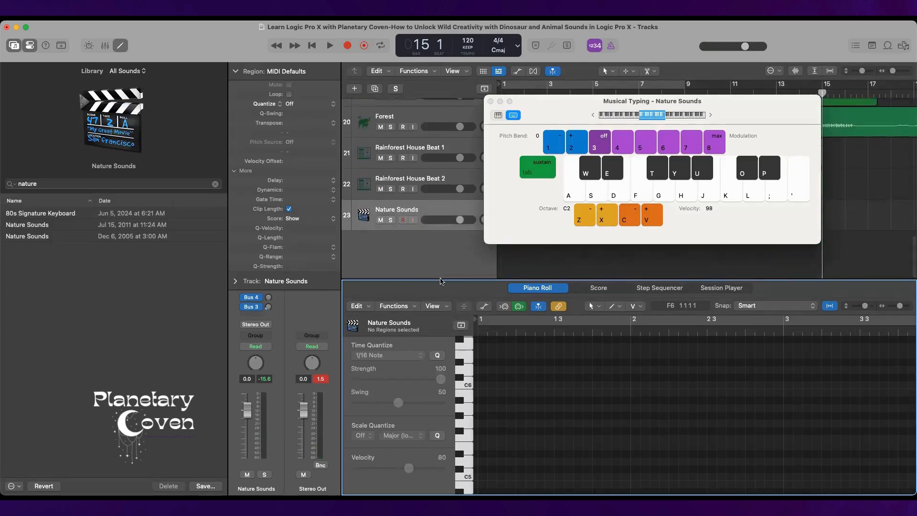
{"action": "key", "text": "a"}
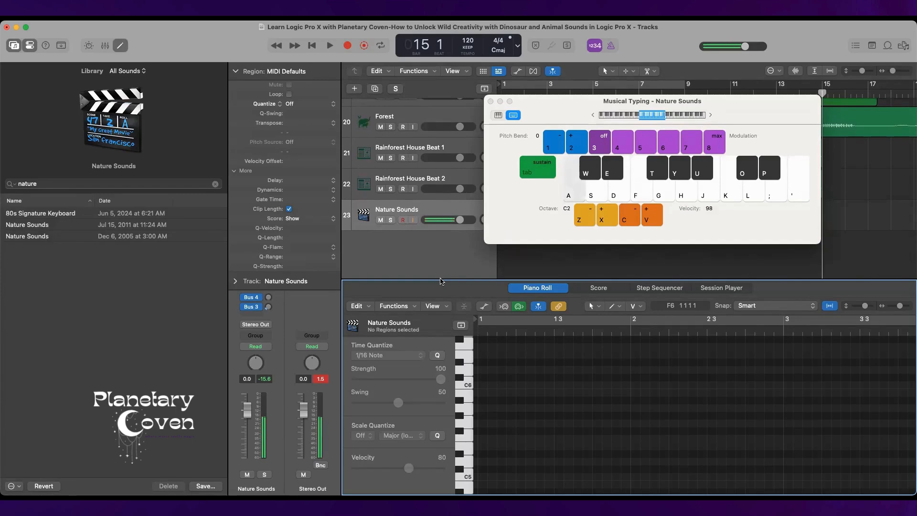
{"action": "key", "text": "d"}
{"action": "key", "text": "e"}
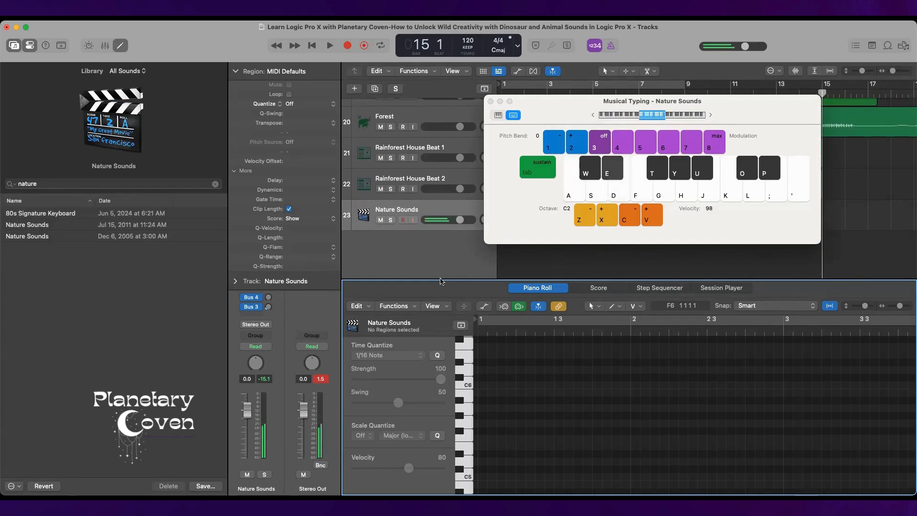
{"action": "key", "text": "w"}
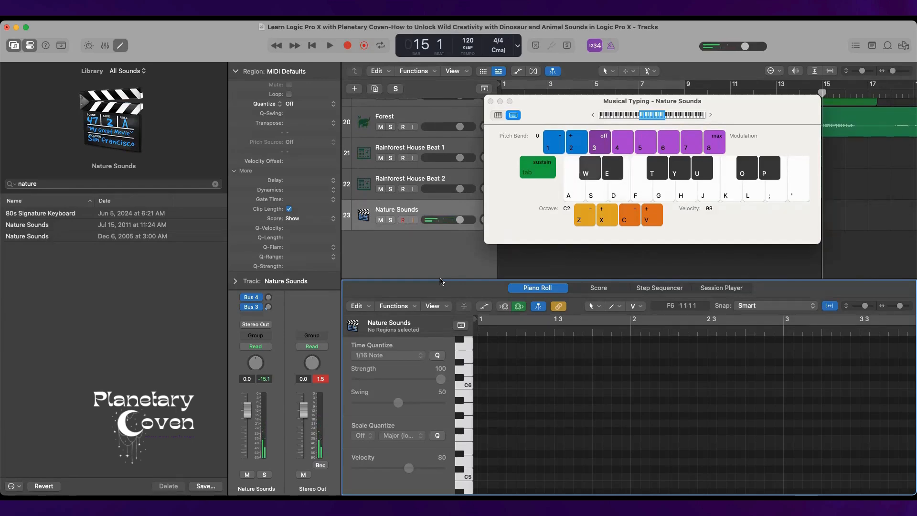
{"action": "key", "text": "f"}
{"action": "key", "text": "g"}
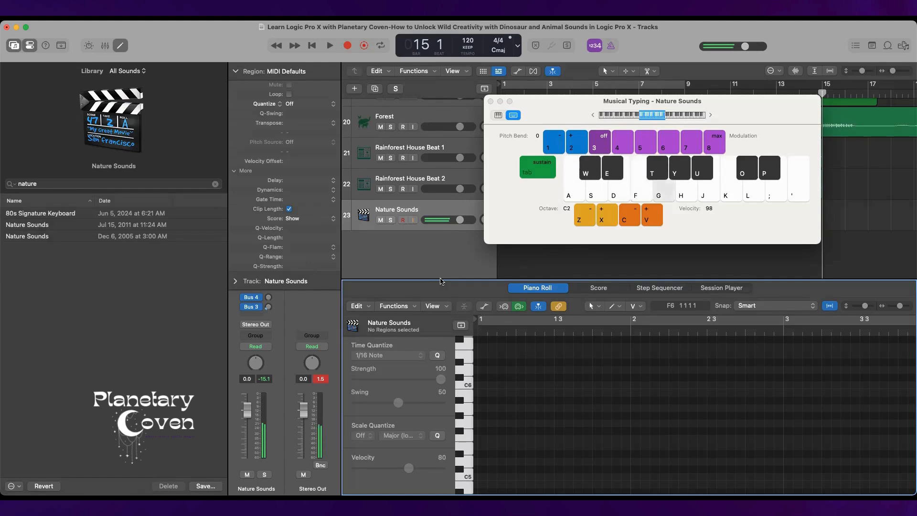
{"action": "key", "text": "h"}
{"action": "key", "text": "j"}
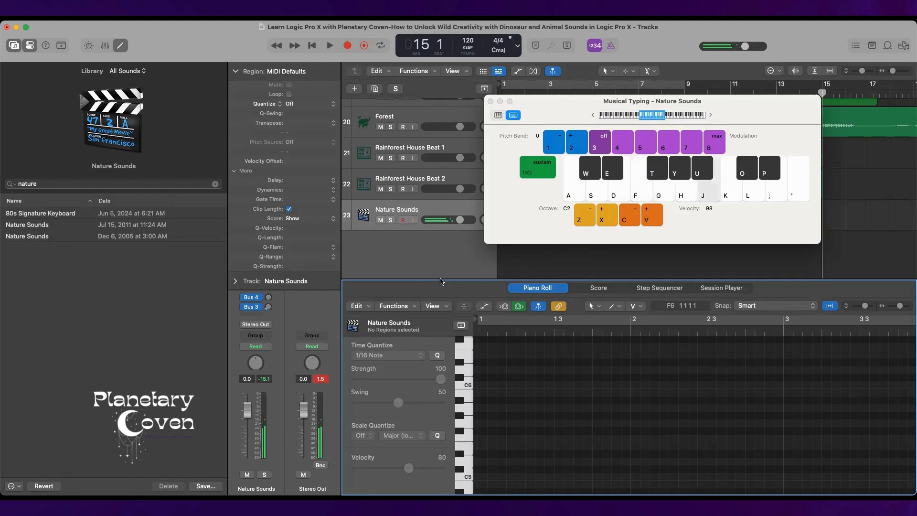
{"action": "key", "text": "k"}
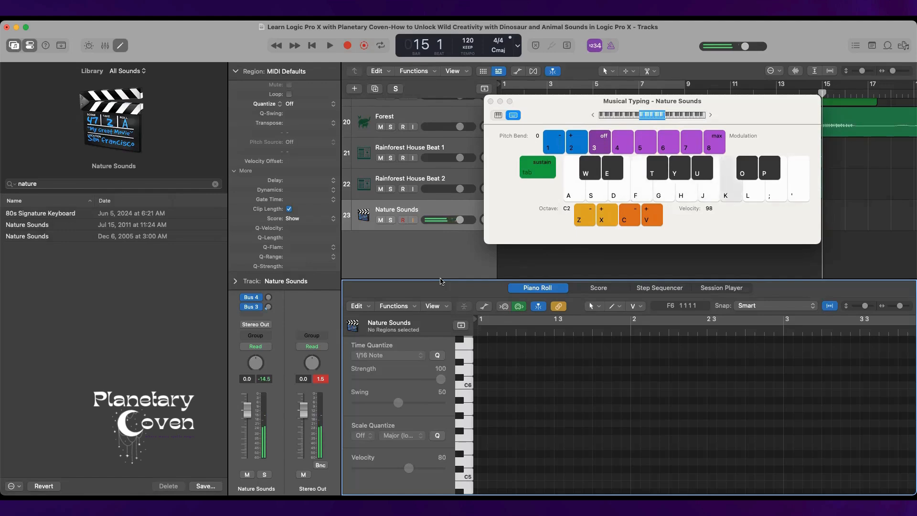
{"action": "key", "text": "h"}
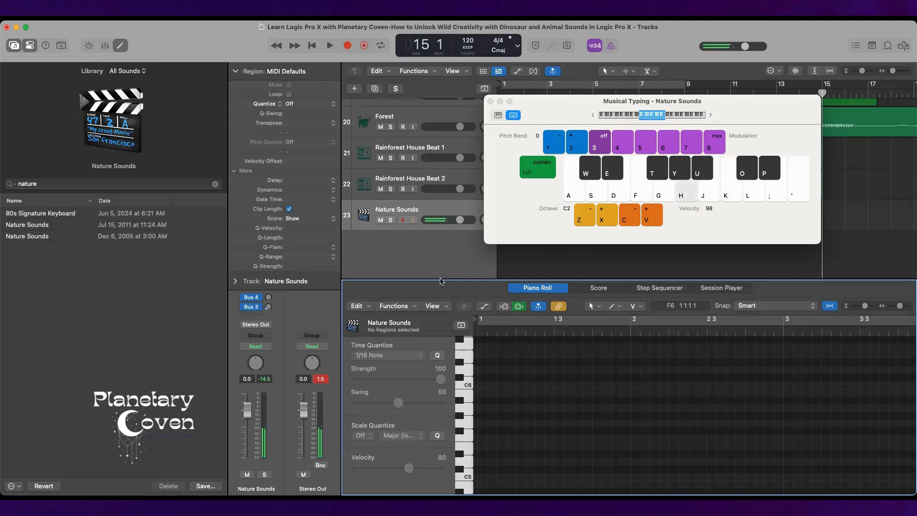
{"action": "key", "text": "j"}
{"action": "key", "text": "k"}
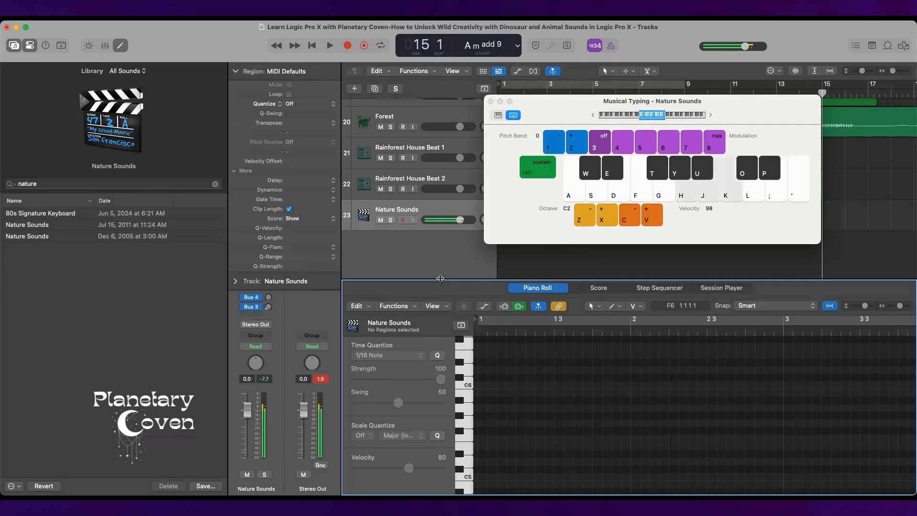
Solo the Nature Sounds track and record overlapping A2, B2 and C3 notes from bar 15, stopping at bar 17.
{"action": "left_click", "coordinate": [390, 221]}
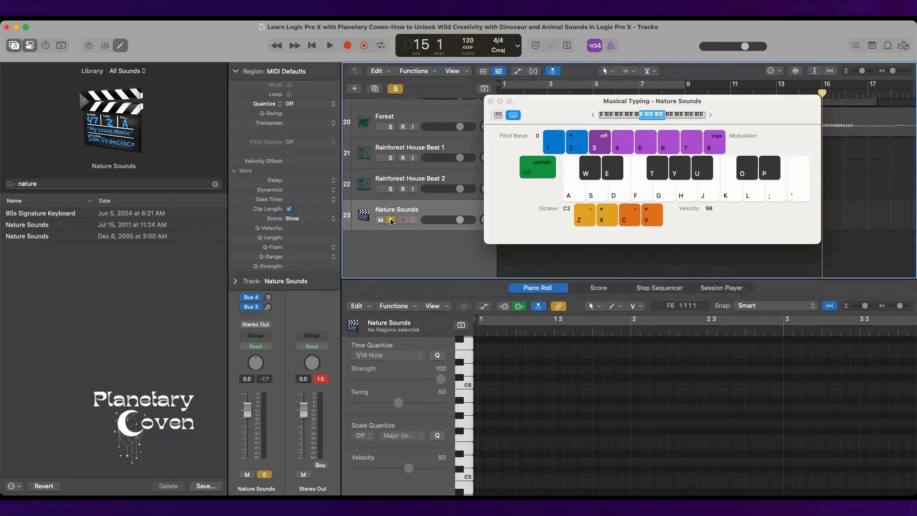
{"action": "key", "text": "r"}
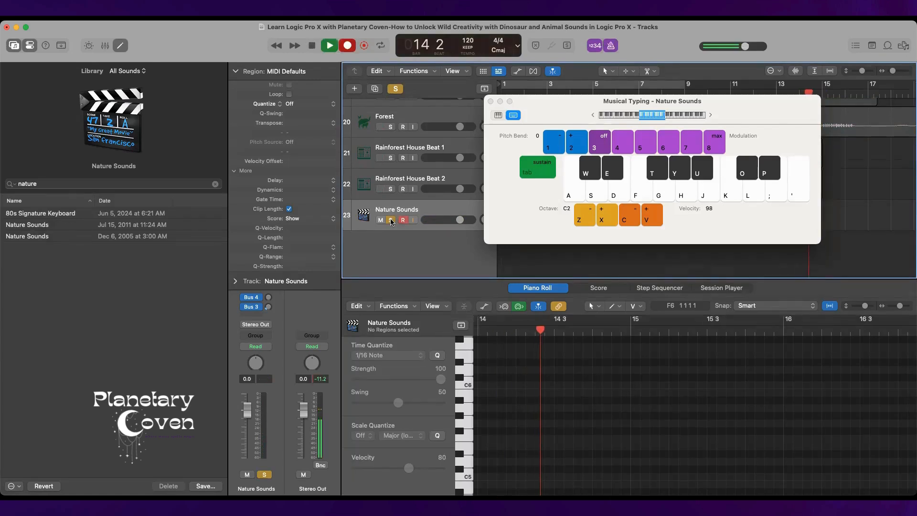
{"action": "key", "text": "h"}
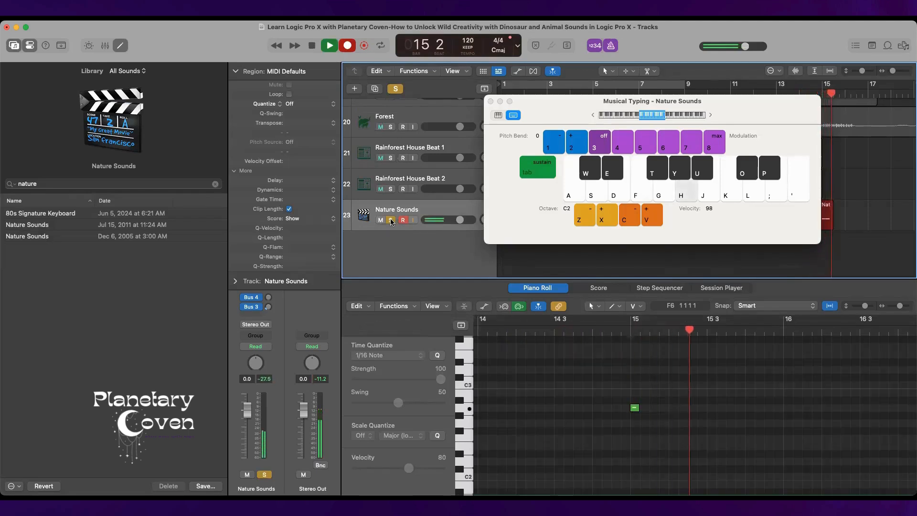
{"action": "key", "text": "j"}
{"action": "key", "text": "k"}
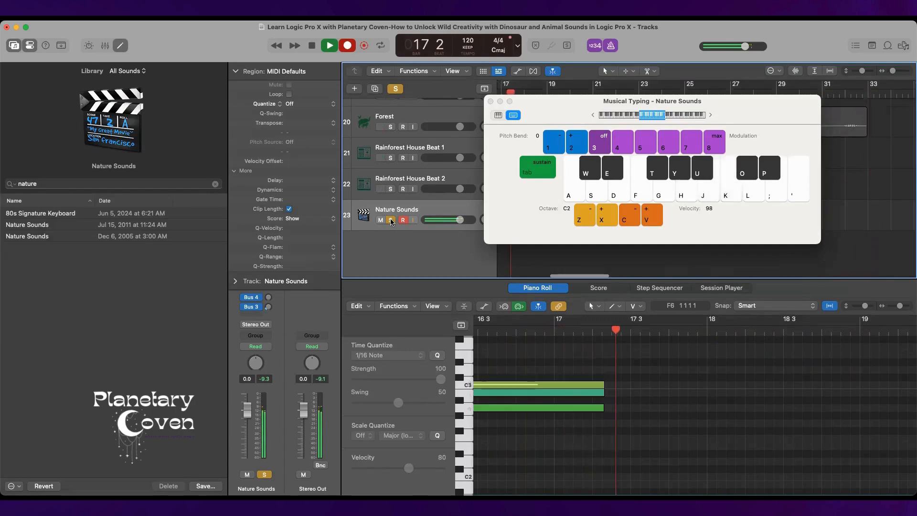
{"action": "key", "text": "space"}
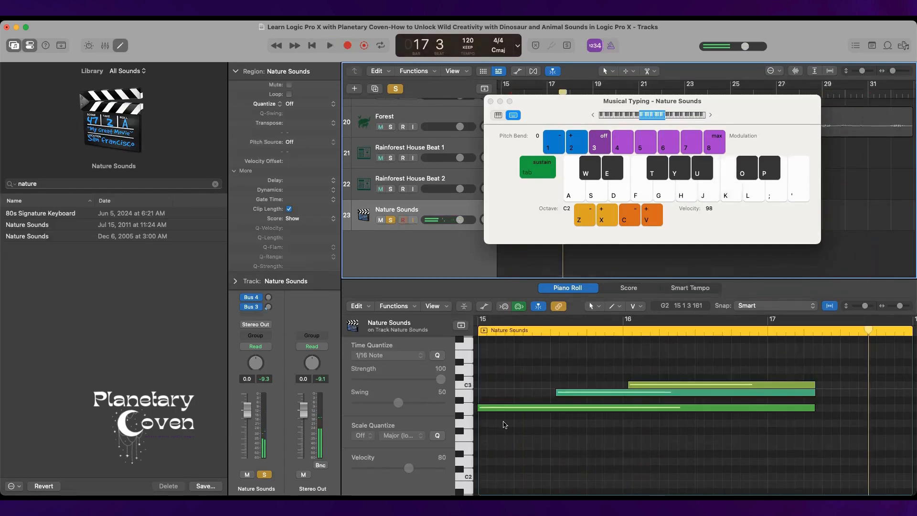
Quantize all three recorded Nature Sounds notes to 1/16 Note.
{"action": "left_click", "coordinate": [495, 409]}
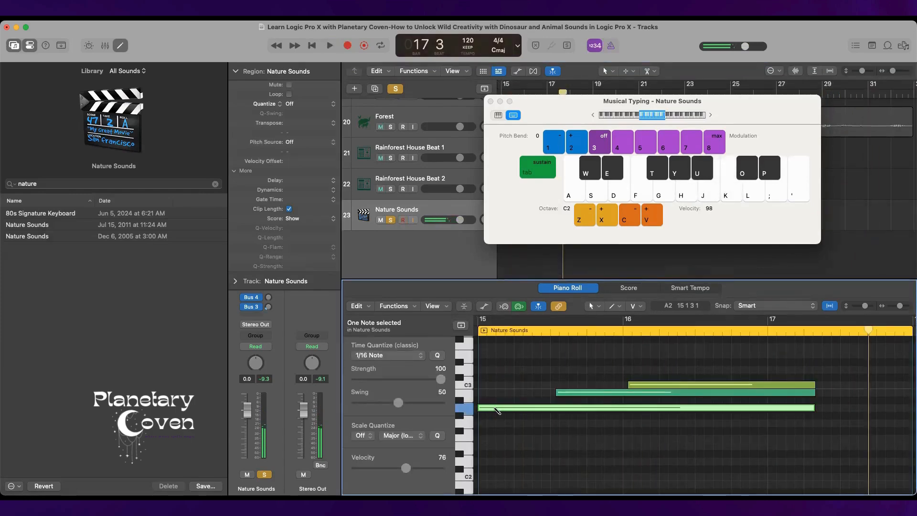
{"action": "key", "text": "super+a"}
{"action": "key", "text": "q"}
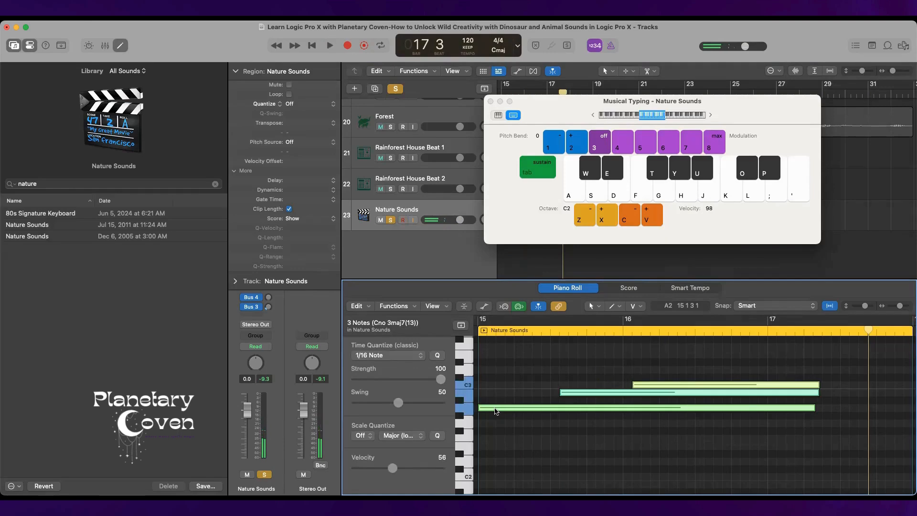
Trim the selected notes' ends to their following notes using Force Legato With Overlap.
{"action": "right_click", "coordinate": [533, 409]}
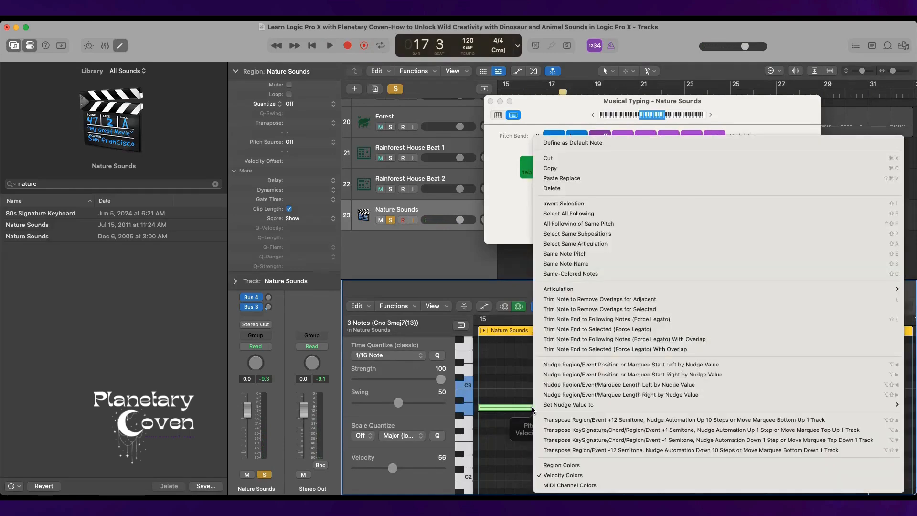
{"action": "left_click", "coordinate": [559, 340]}
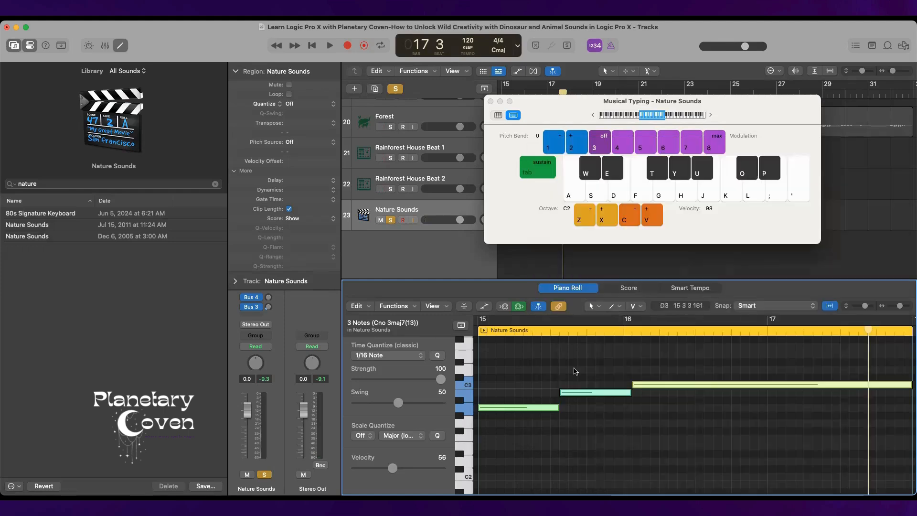
{"action": "scroll", "coordinate": [604, 381], "scroll_direction": "right", "scroll_amount": 5}
{"action": "scroll", "coordinate": [603, 380], "scroll_direction": "left", "scroll_amount": 10}
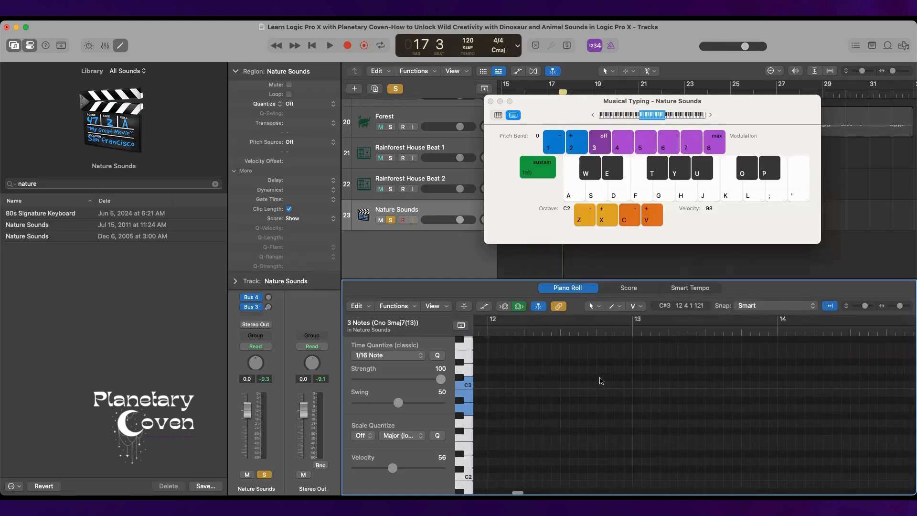
Close Musical Typing and place a copy of the Nature Sounds region at bar 1 of its track.
{"action": "left_click", "coordinate": [491, 101]}
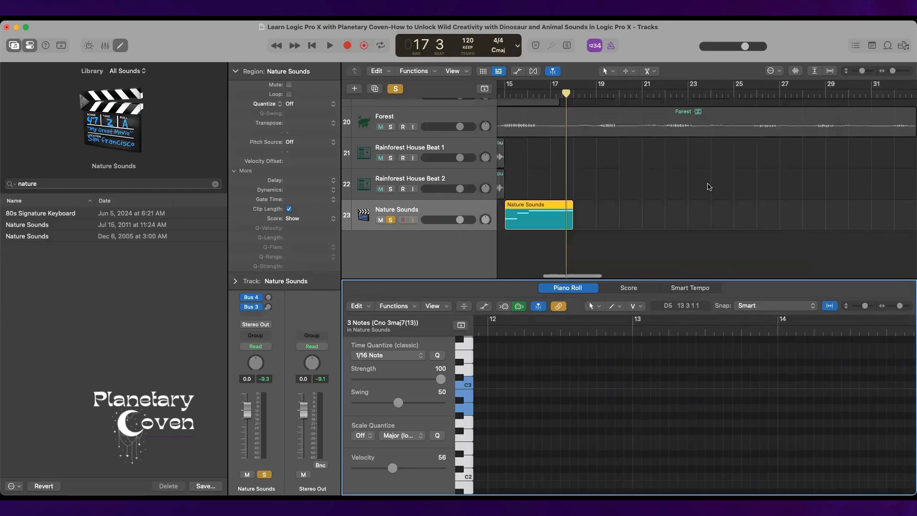
{"action": "scroll", "coordinate": [702, 186], "scroll_direction": "left", "scroll_amount": 4}
{"action": "scroll", "coordinate": [691, 182], "scroll_direction": "left", "scroll_amount": 8}
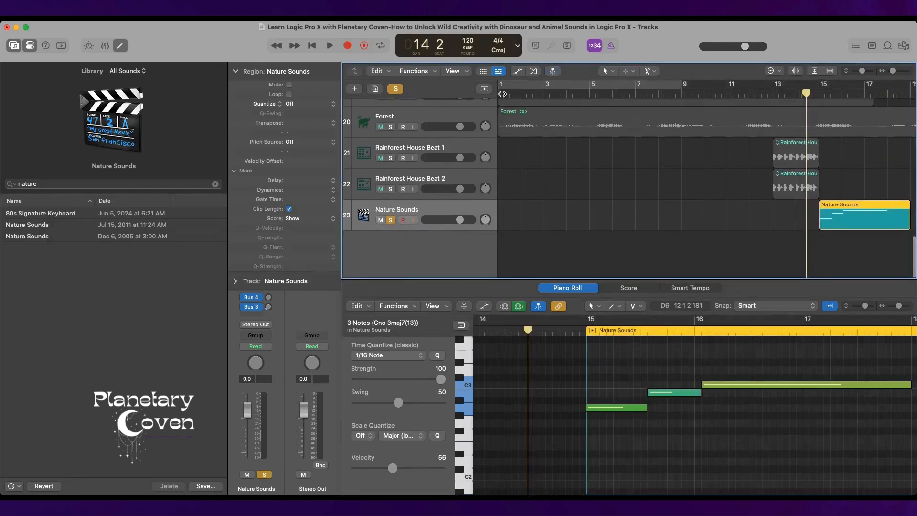
{"action": "left_click", "coordinate": [500, 93]}
{"action": "left_click", "coordinate": [590, 94]}
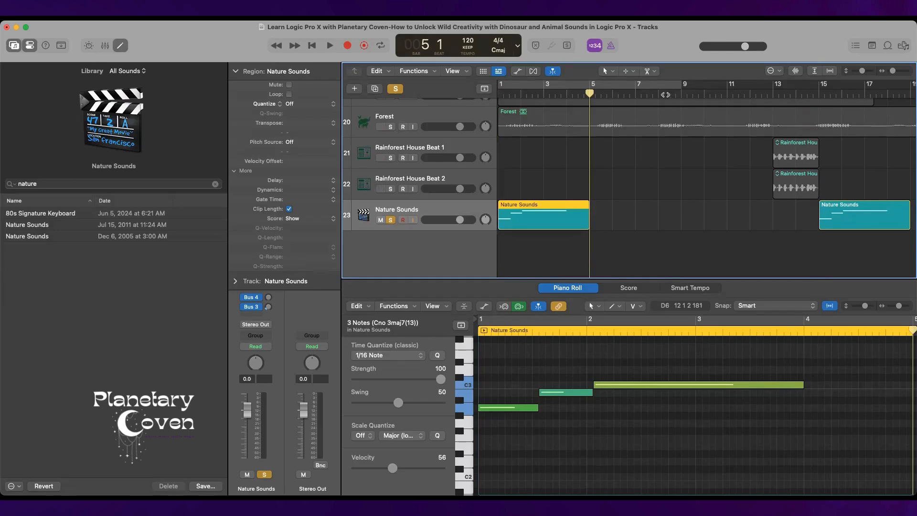
Paste another copy of the Nature Sounds region on its track and align its start to bar 8.
{"action": "left_click", "coordinate": [661, 94]}
{"action": "key", "text": "super+v"}
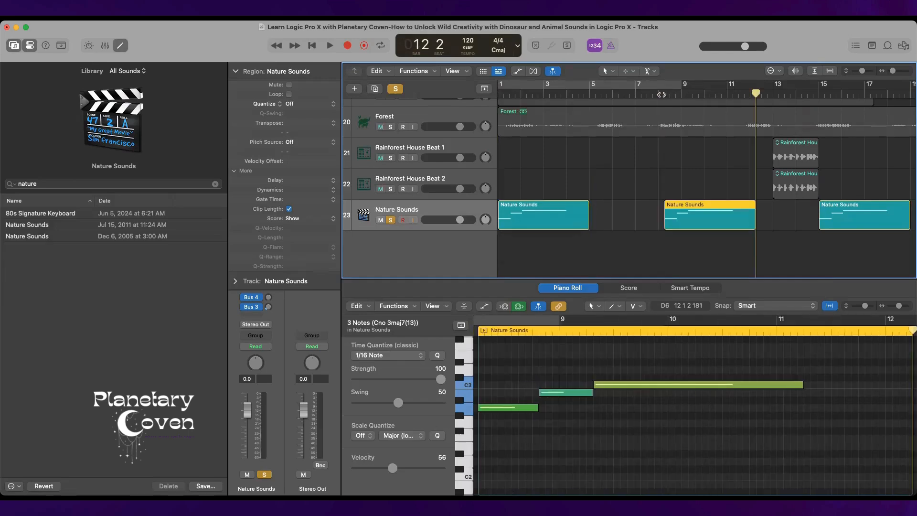
{"action": "left_click", "coordinate": [658, 93]}
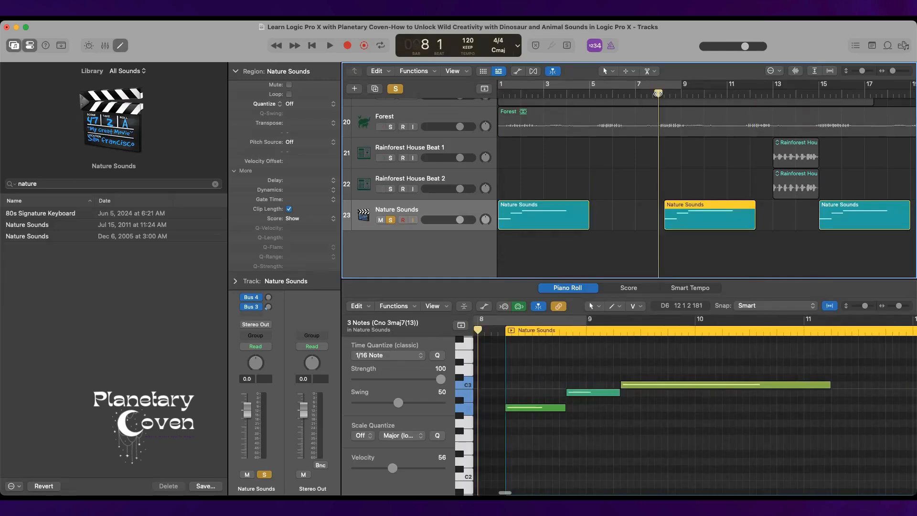
{"action": "key", "text": "semicolon"}
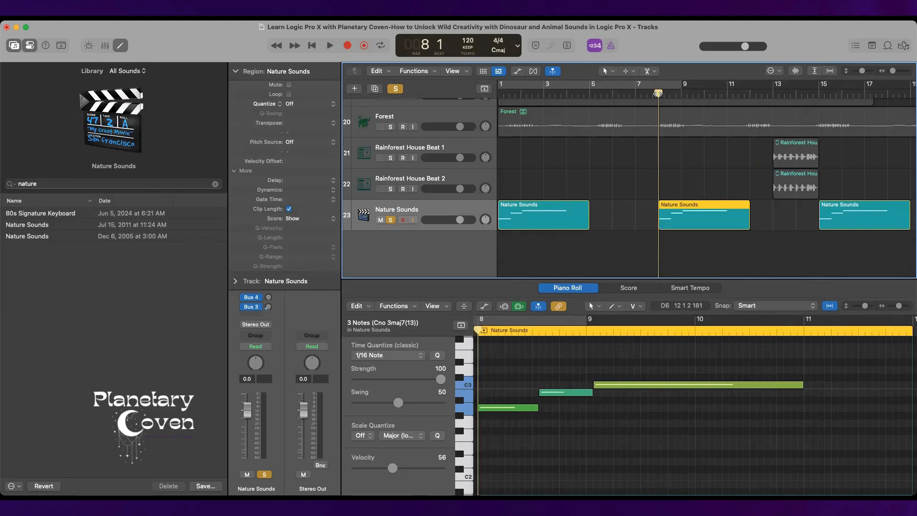
Create a new software instrument track below the Nature Sounds track.
{"action": "scroll", "coordinate": [697, 180], "scroll_direction": "up", "scroll_amount": 10}
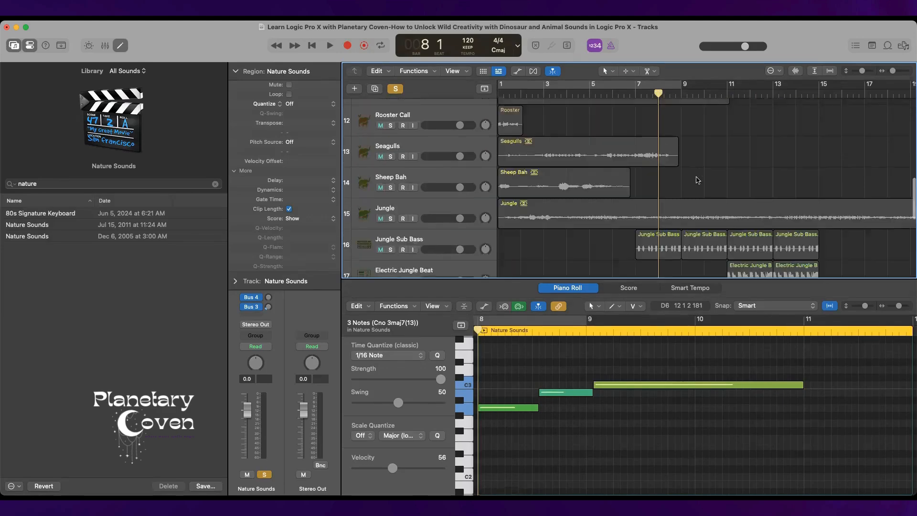
{"action": "scroll", "coordinate": [698, 180], "scroll_direction": "down", "scroll_amount": 10}
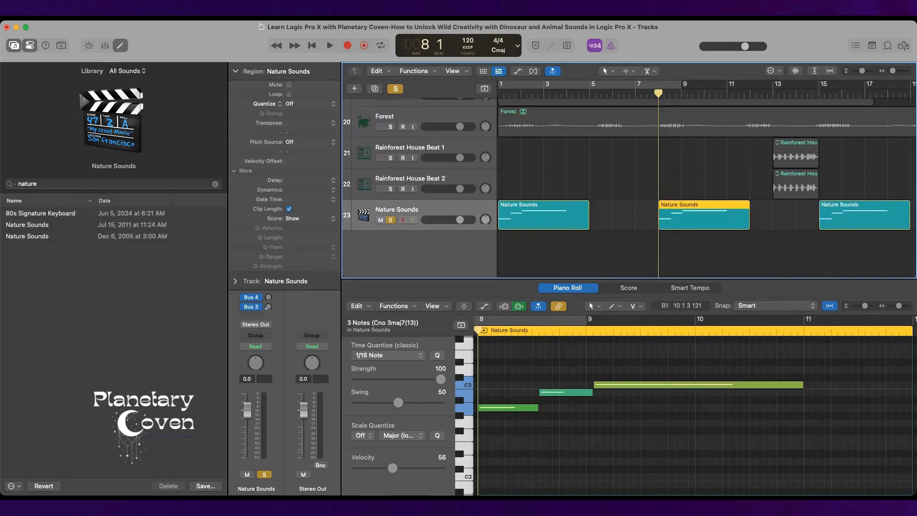
{"action": "right_click", "coordinate": [440, 250]}
{"action": "left_click", "coordinate": [449, 263]}
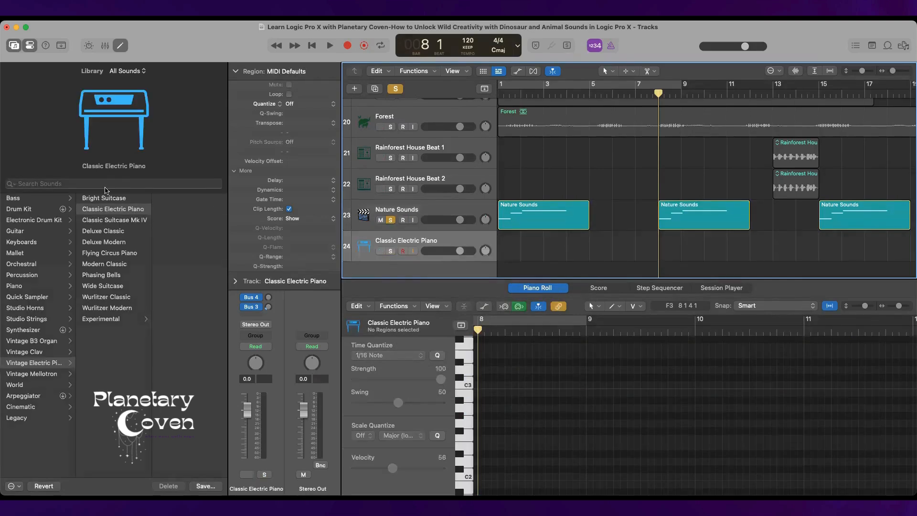
Search the sound library for "nature" and load the legacy GarageBand Sound Effects patch Nature Sounds on the new track.
{"action": "left_click", "coordinate": [109, 184]}
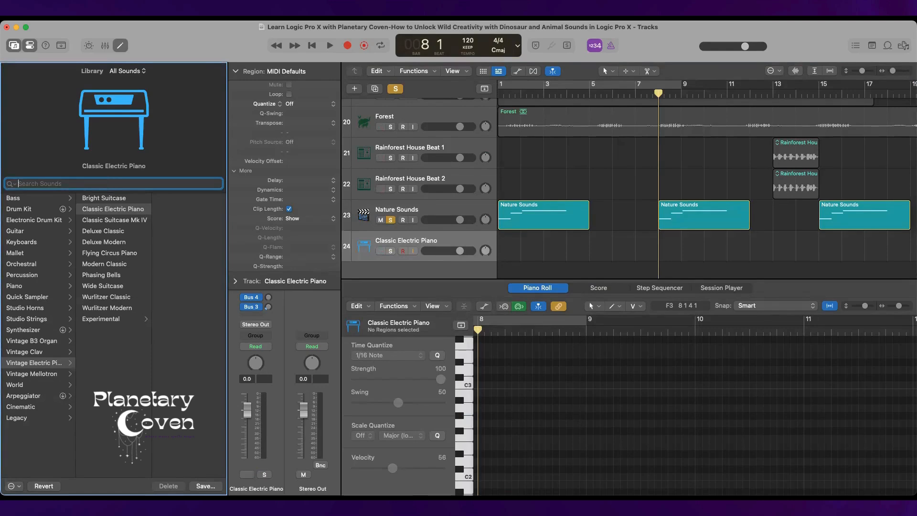
{"action": "type", "text": "nautre"}
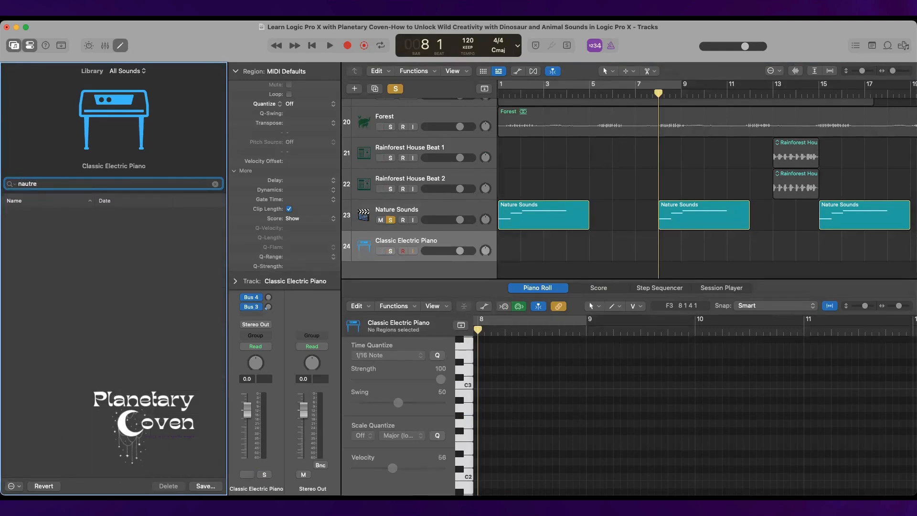
{"action": "key", "text": "BackSpace"}
{"action": "key", "text": "BackSpace"}
{"action": "key", "text": "BackSpace"}
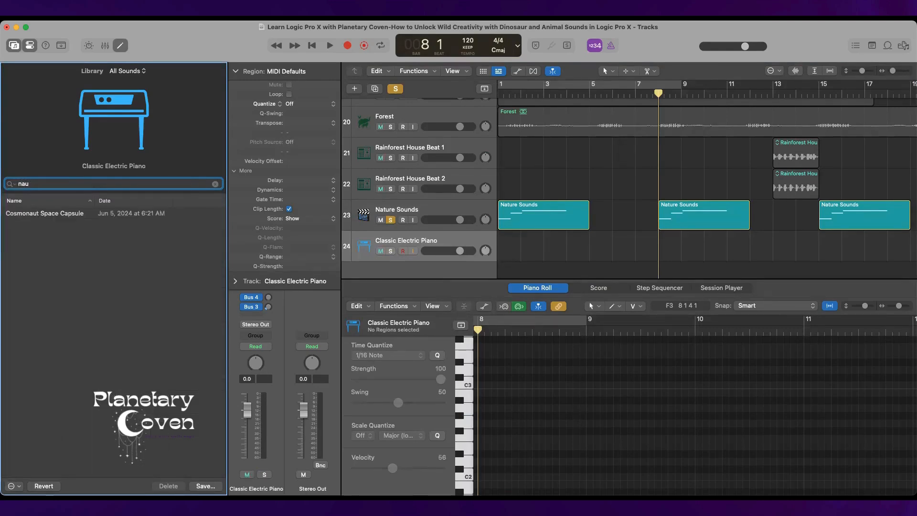
{"action": "type", "text": "t"}
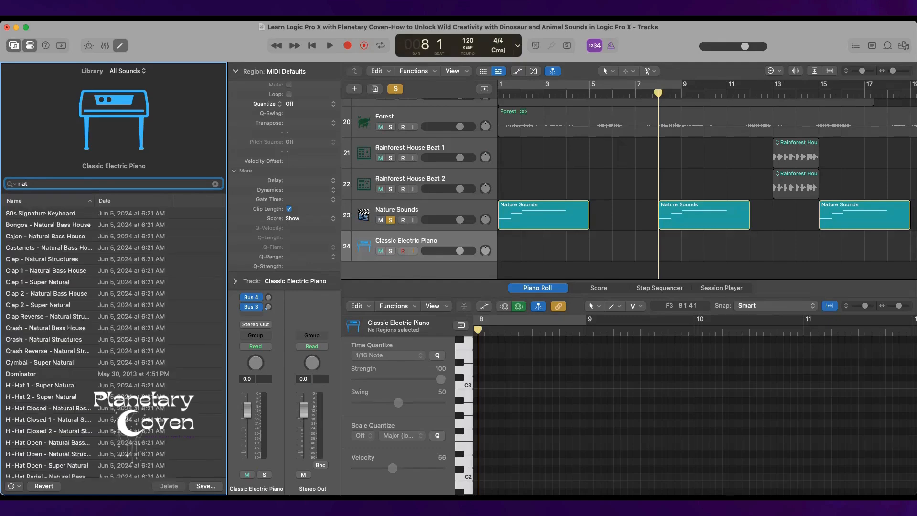
{"action": "type", "text": "ure"}
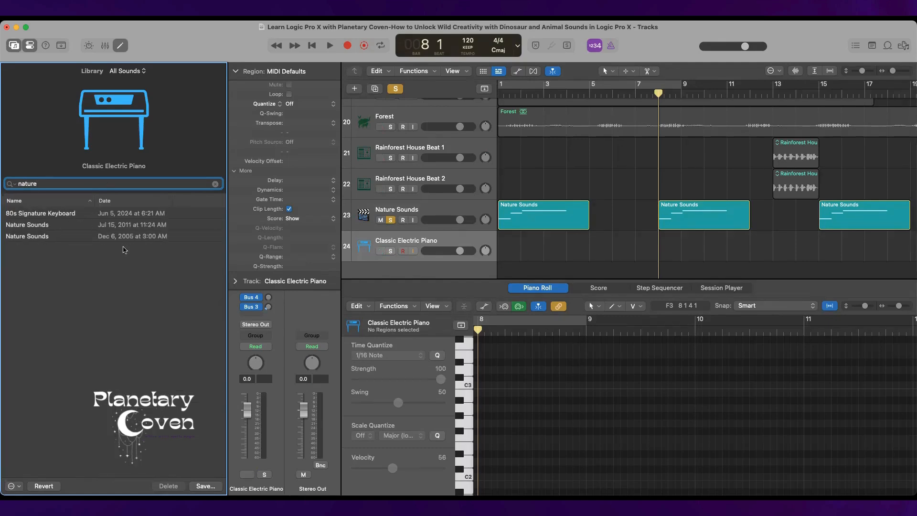
{"action": "left_click", "coordinate": [134, 236]}
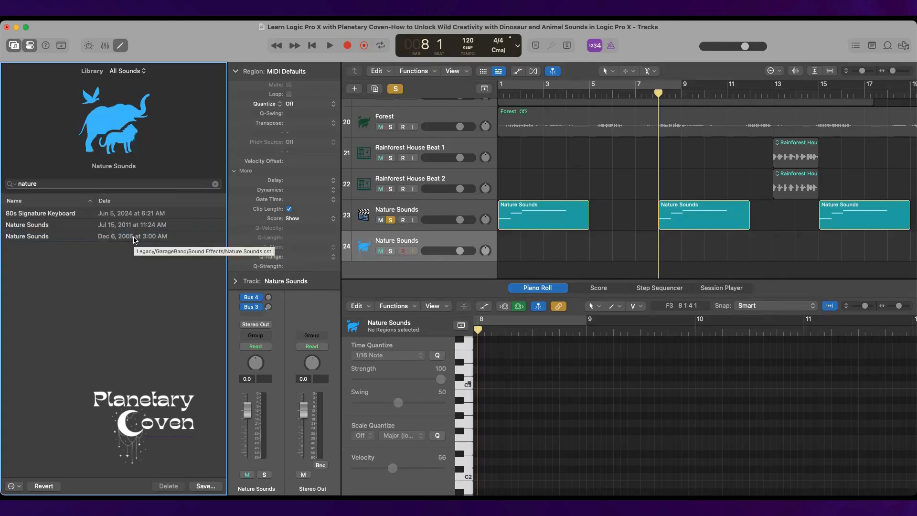
Open Musical Typing and switch the solo from the first Nature Sounds track to the new one.
{"action": "key", "text": "super+k"}
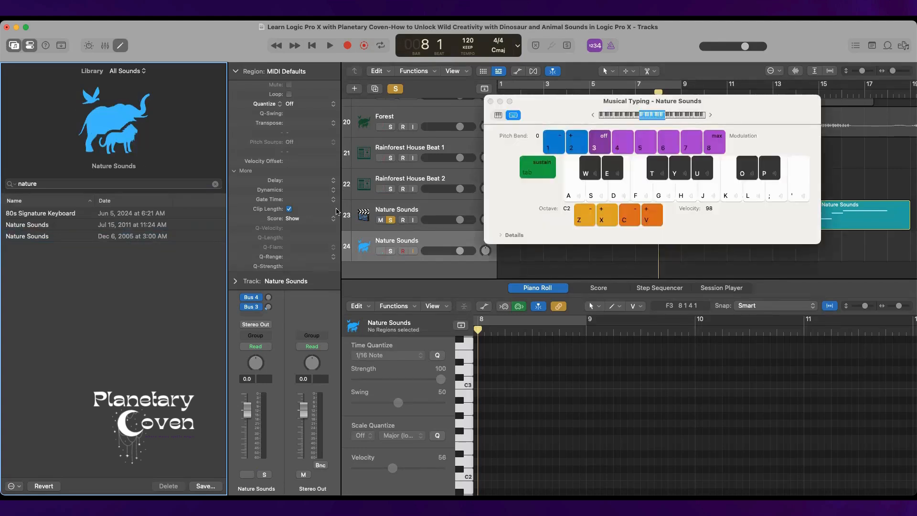
{"action": "left_click", "coordinate": [391, 220]}
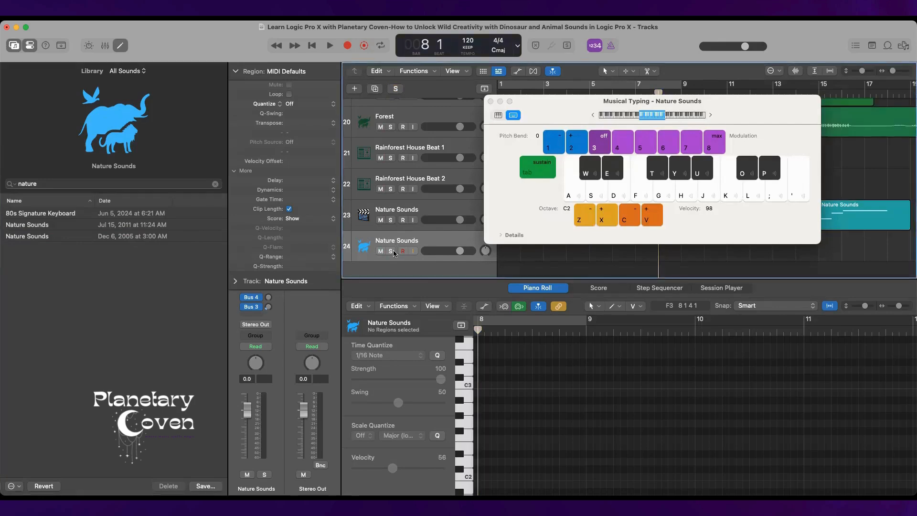
{"action": "left_click", "coordinate": [390, 251]}
Audition the new Nature Sounds patch with single notes from around C3 down to C#2, ending with F#2, G#2 and A#2.
{"action": "key", "text": "l"}
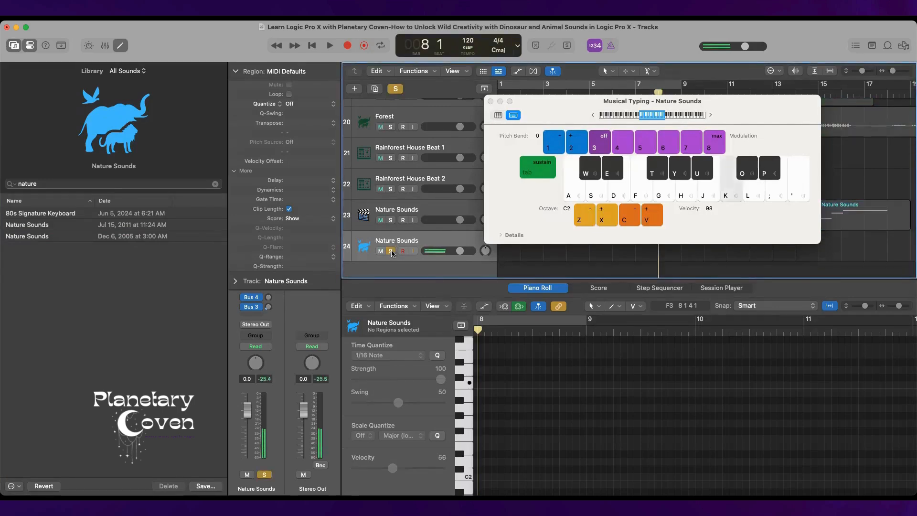
{"action": "key", "text": "j"}
{"action": "key", "text": "h"}
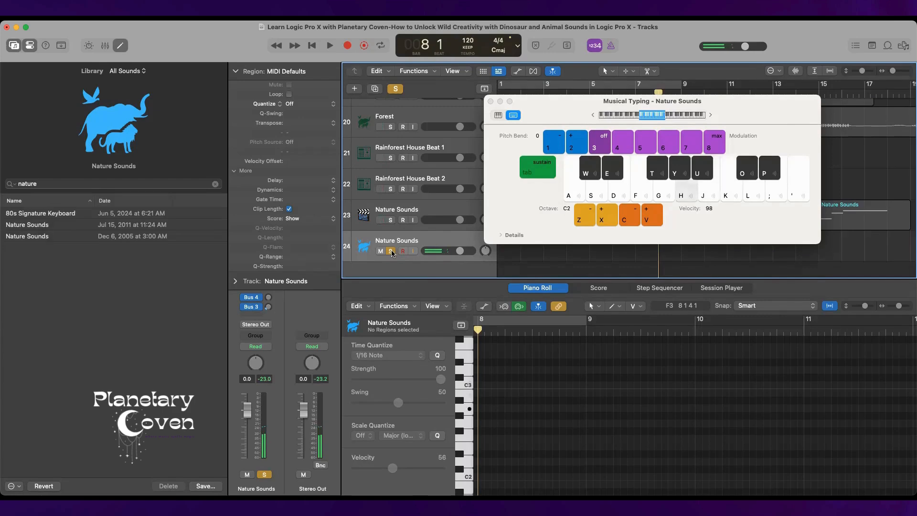
{"action": "key", "text": "y"}
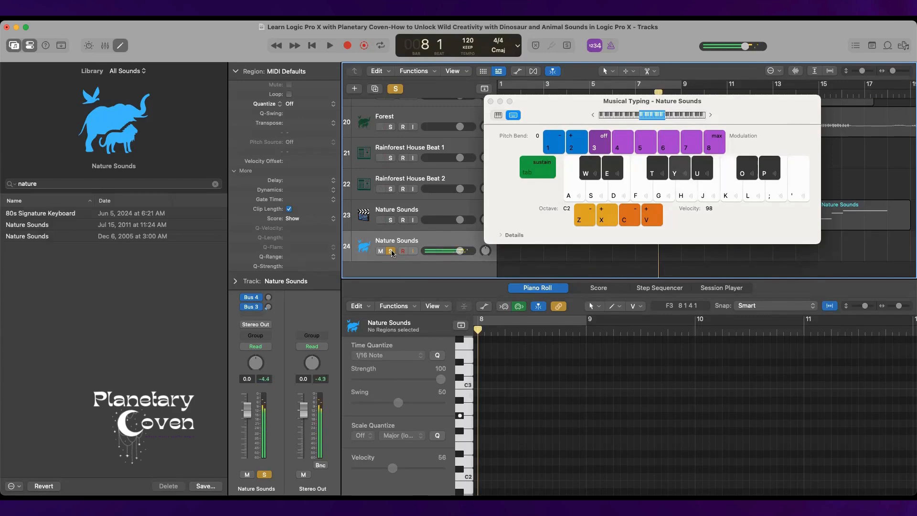
{"action": "key", "text": "u"}
{"action": "key", "text": "t"}
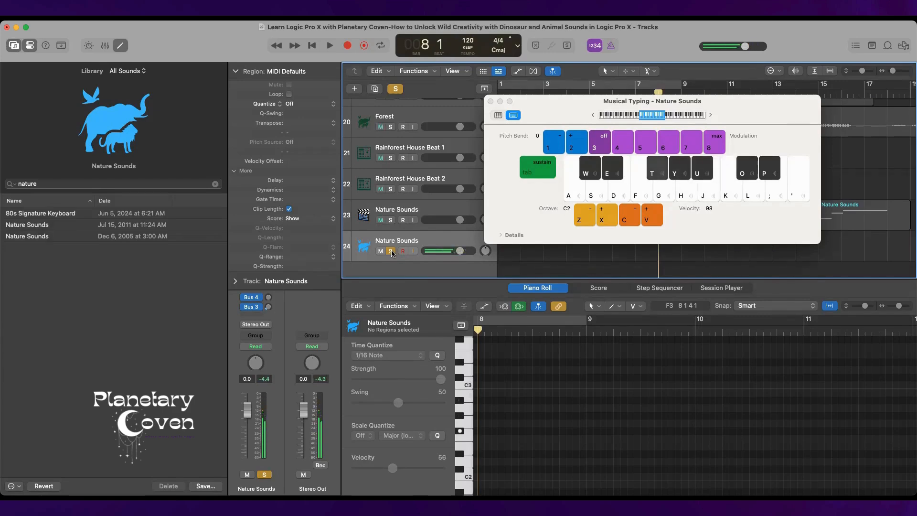
{"action": "key", "text": "f"}
{"action": "key", "text": "d"}
{"action": "key", "text": "e"}
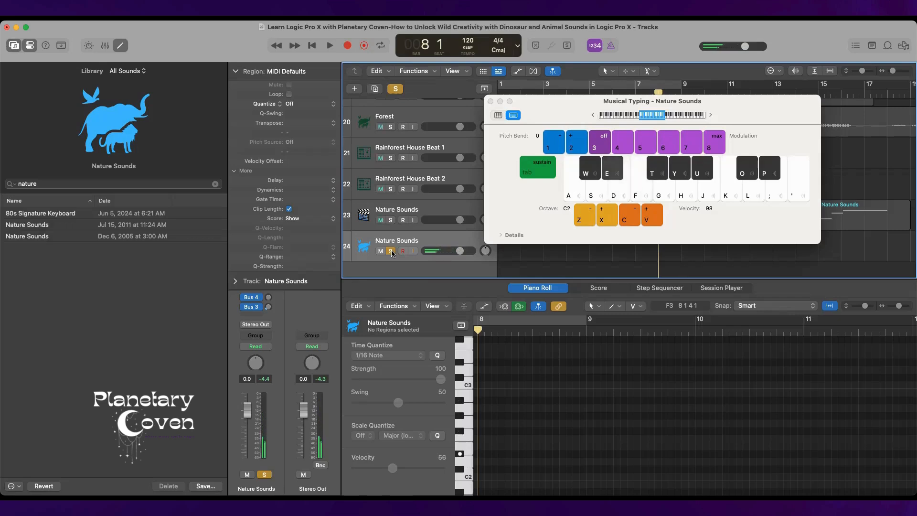
{"action": "key", "text": "w"}
{"action": "key", "text": "t"}
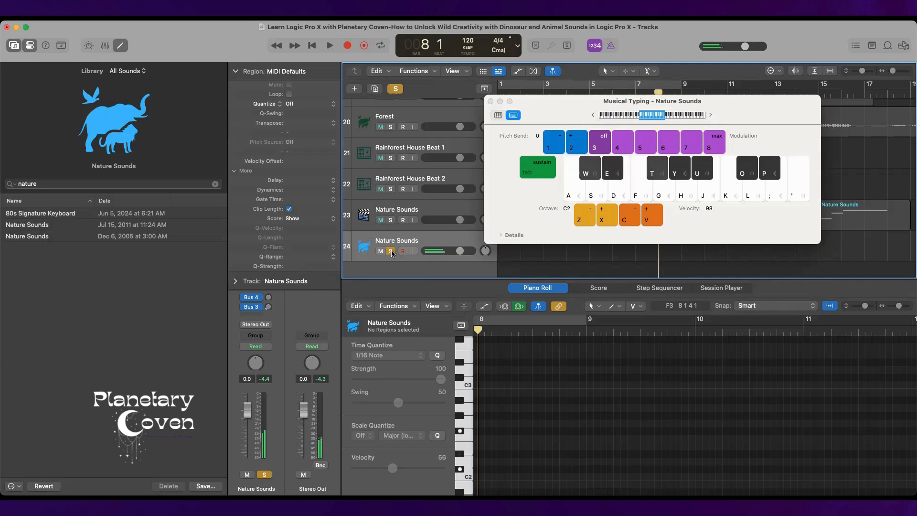
{"action": "key", "text": "y"}
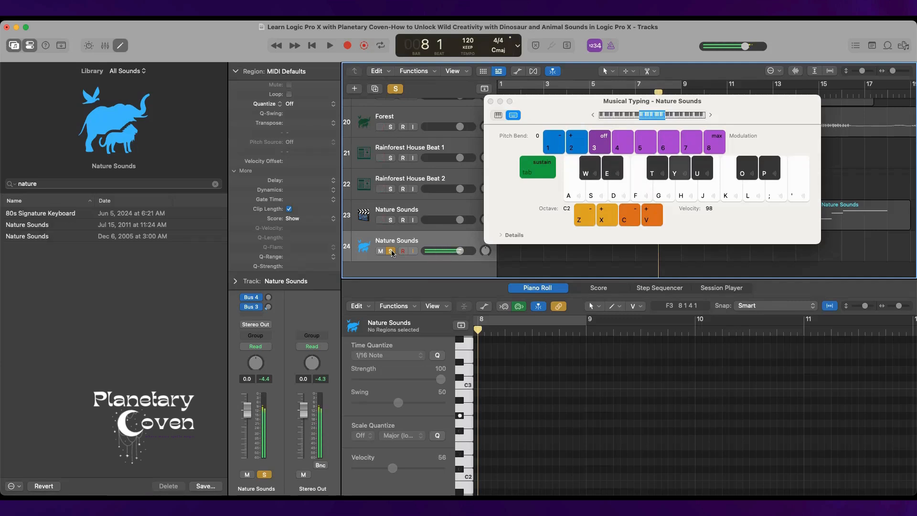
{"action": "key", "text": "u"}
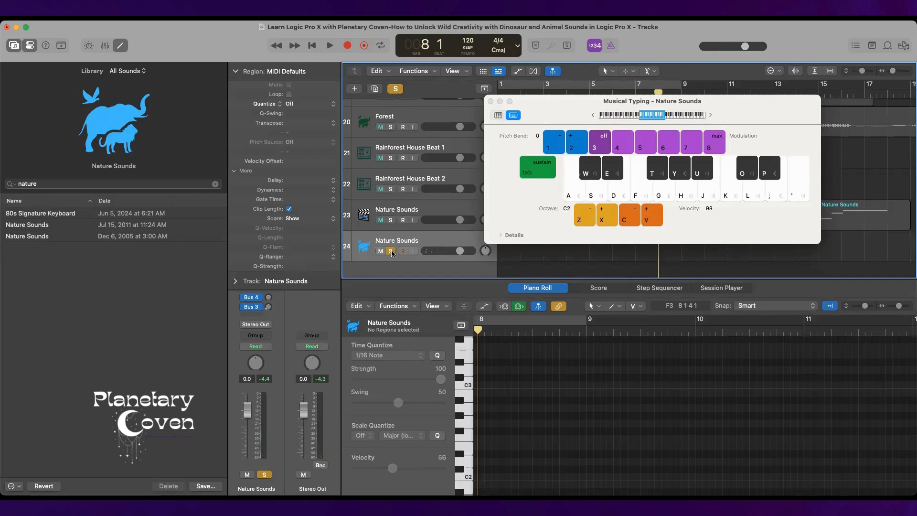
Record a long G#2 note, a short A#2, and brief G#2 and G2 notes from bar 8, stopping in bar 9.
{"action": "key", "text": "r"}
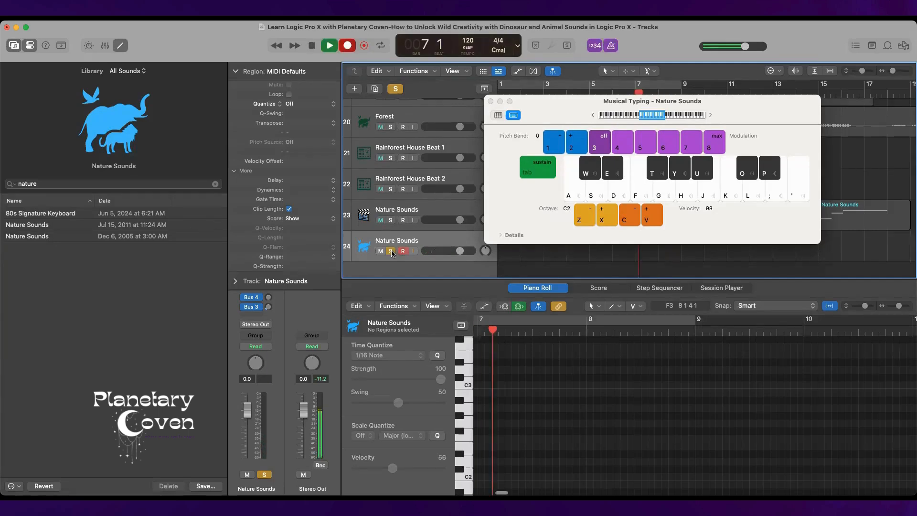
{"action": "key", "text": "y"}
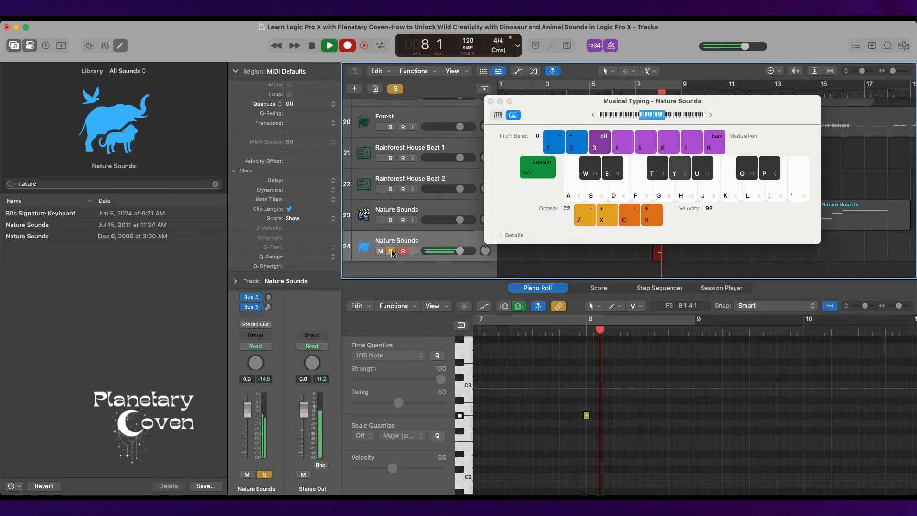
{"action": "key", "text": "u"}
{"action": "key", "text": "y"}
{"action": "key", "text": "g"}
{"action": "key", "text": "space"}
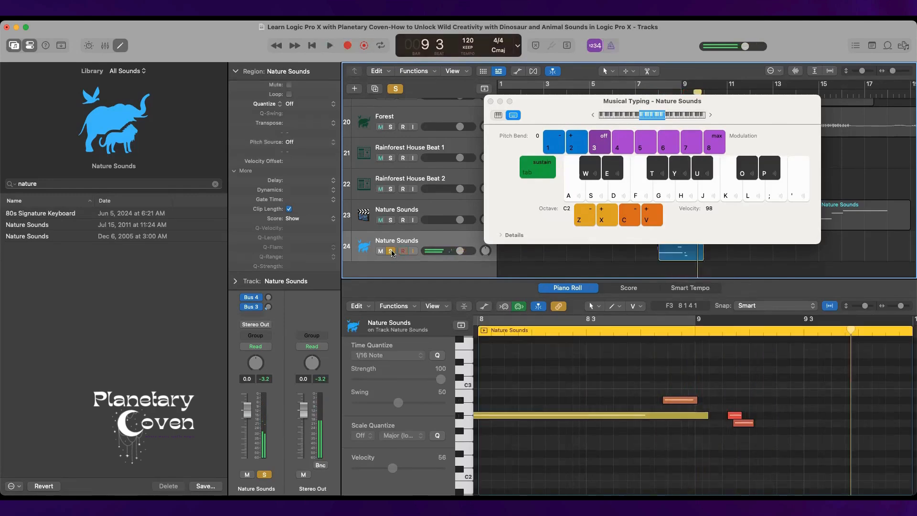
Delete the two short notes after bar 9 and align the long G#2 note to the start of bar 8.
{"action": "left_click_drag", "start_coordinate": [721, 382], "coordinate": [757, 437]}
{"action": "key", "text": "Delete"}
{"action": "scroll", "coordinate": [648, 383], "scroll_direction": "left", "scroll_amount": 5}
{"action": "left_click", "coordinate": [668, 416]}
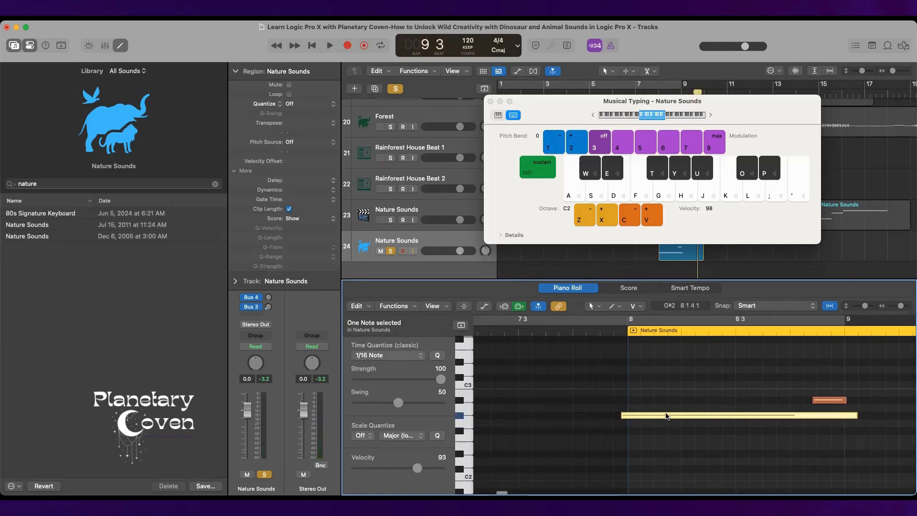
{"action": "scroll", "coordinate": [667, 416], "scroll_direction": "right", "scroll_amount": 3}
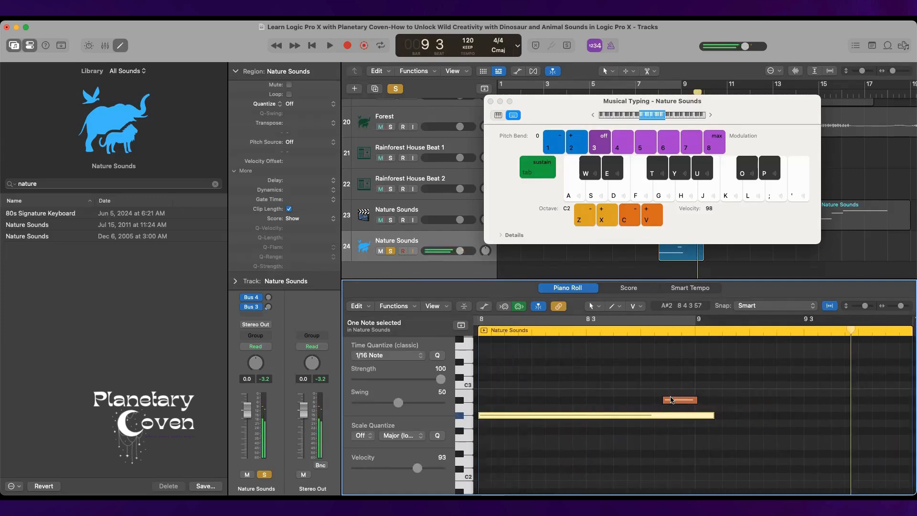
Move the short A#2 note slightly earlier and shorten the long G#2 note so it ends at bar 9.
{"action": "left_click", "coordinate": [670, 399]}
{"action": "left_click_drag", "start_coordinate": [671, 401], "coordinate": [649, 401]}
{"action": "scroll", "coordinate": [715, 442], "scroll_direction": "up", "scroll_amount": 1}
{"action": "left_click_drag", "start_coordinate": [713, 425], "coordinate": [695, 425]}
Copy both notes together and paste them at the start of bar 9.
{"action": "left_click_drag", "start_coordinate": [560, 373], "coordinate": [673, 470]}
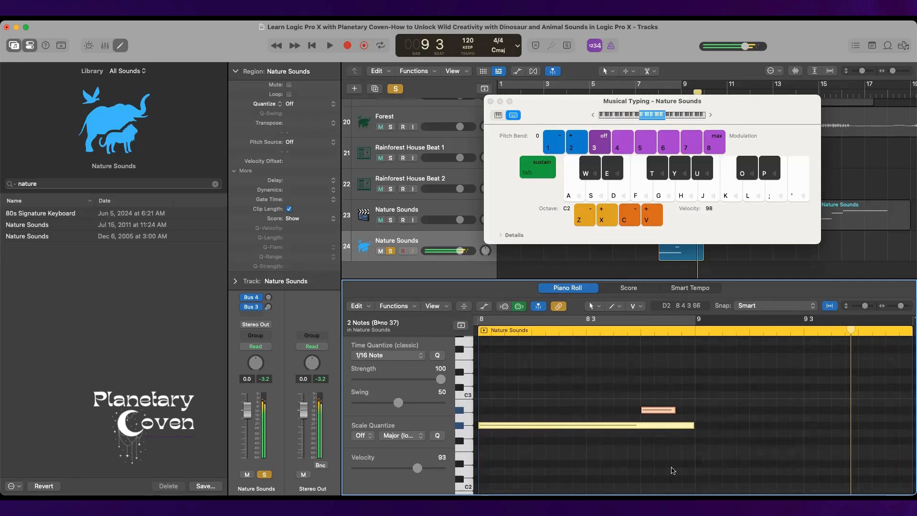
{"action": "left_click", "coordinate": [695, 339]}
{"action": "left_click", "coordinate": [695, 335]}
{"action": "key", "text": "super+v"}
{"action": "scroll", "coordinate": [728, 364], "scroll_direction": "right", "scroll_amount": 8}
{"action": "scroll", "coordinate": [728, 364], "scroll_direction": "left", "scroll_amount": 8}
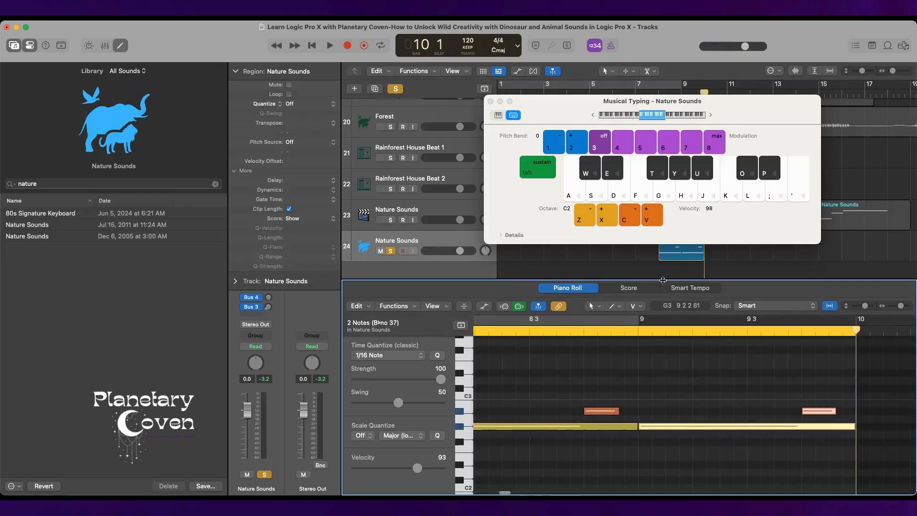
Play back the soloed Nature Sounds track from bar 7 through the end of its two-bar pattern.
{"action": "left_click", "coordinate": [635, 90]}
{"action": "key", "text": "space"}
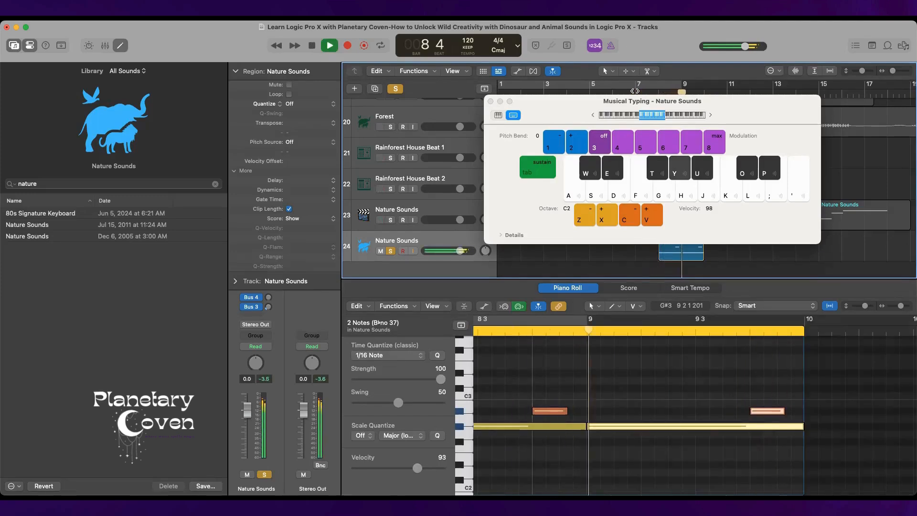
{"action": "key", "text": "space"}
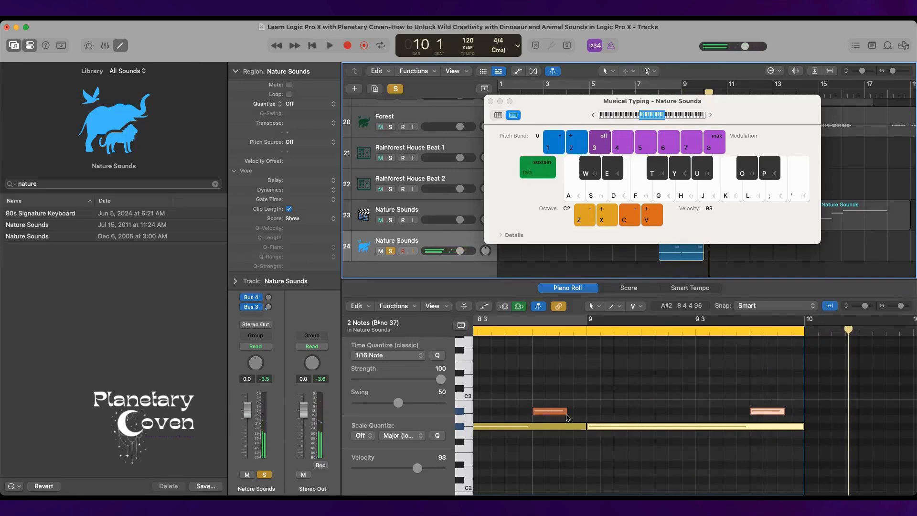
Lengthen the two A#2 notes so they end exactly at bars 9 and 10.
{"action": "left_click_drag", "start_coordinate": [567, 411], "coordinate": [587, 419]}
{"action": "scroll", "coordinate": [621, 416], "scroll_direction": "right", "scroll_amount": 1}
{"action": "left_click_drag", "start_coordinate": [771, 408], "coordinate": [791, 407]}
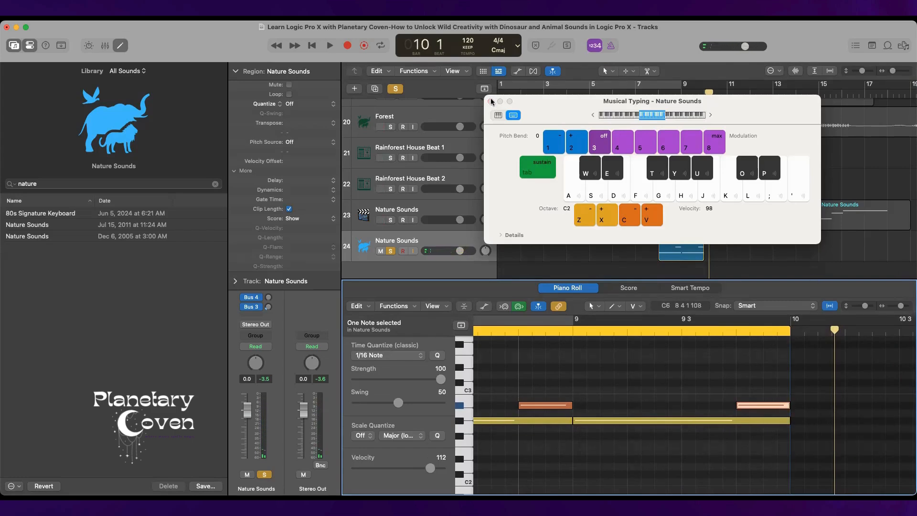
Close Musical Typing and move the new Nature Sounds region on track 24 to start at bar 13.
{"action": "left_click_drag", "start_coordinate": [514, 108], "coordinate": [40, 125]}
{"action": "scroll", "coordinate": [550, 161], "scroll_direction": "right", "scroll_amount": 8}
{"action": "scroll", "coordinate": [549, 161], "scroll_direction": "up", "scroll_amount": 1}
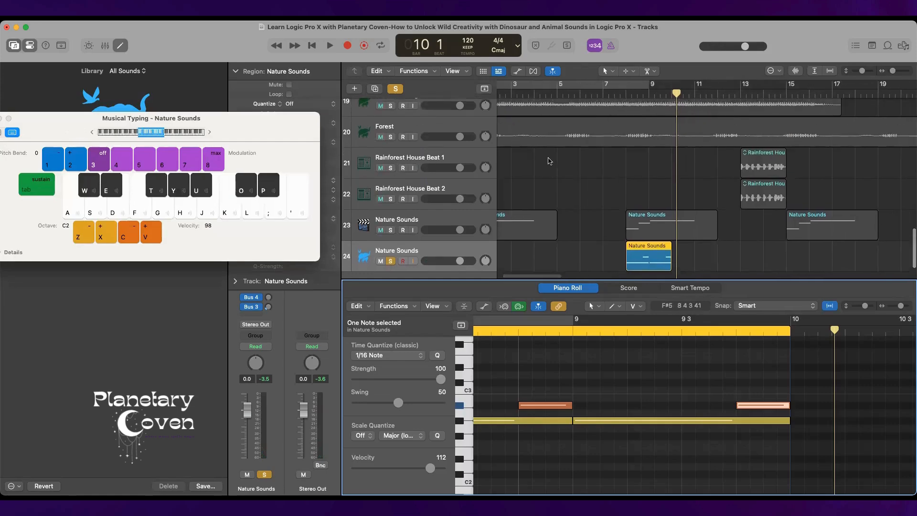
{"action": "scroll", "coordinate": [549, 161], "scroll_direction": "down", "scroll_amount": 1}
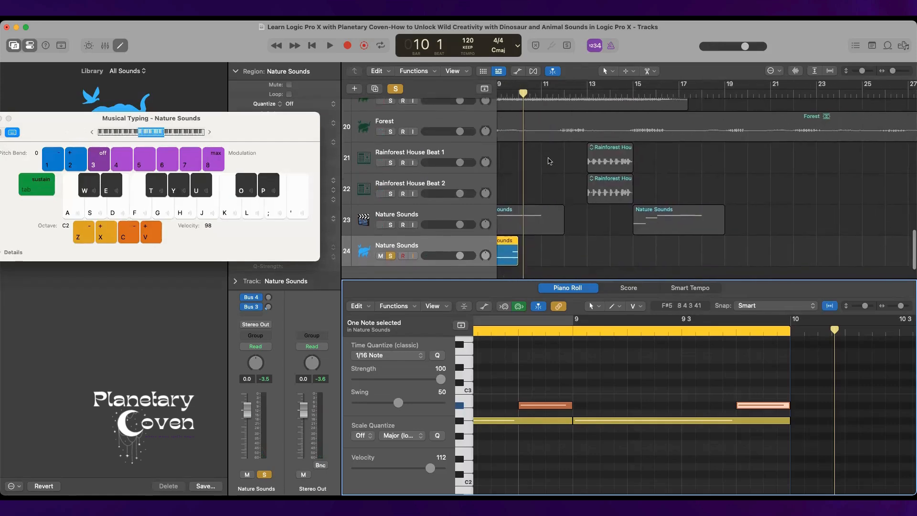
{"action": "left_click", "coordinate": [584, 91]}
{"action": "key", "text": "u"}
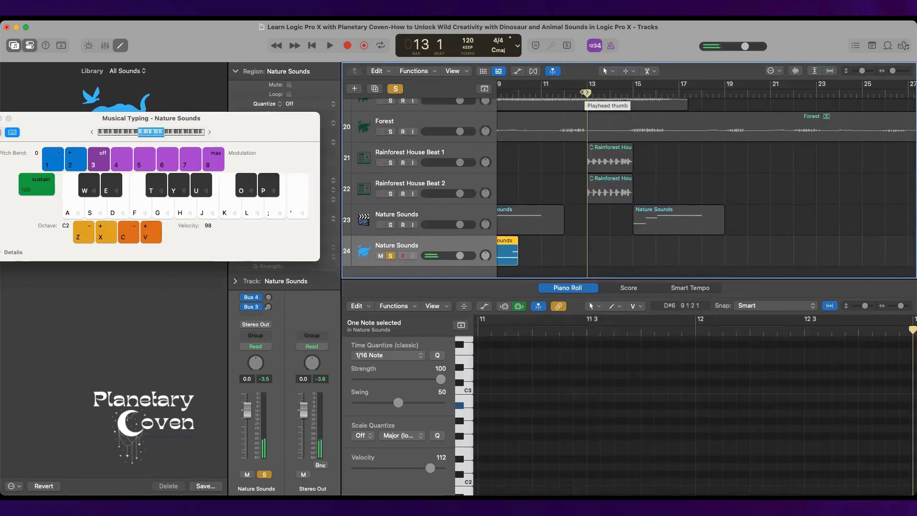
{"action": "scroll", "coordinate": [505, 225], "scroll_direction": "down", "scroll_amount": 3}
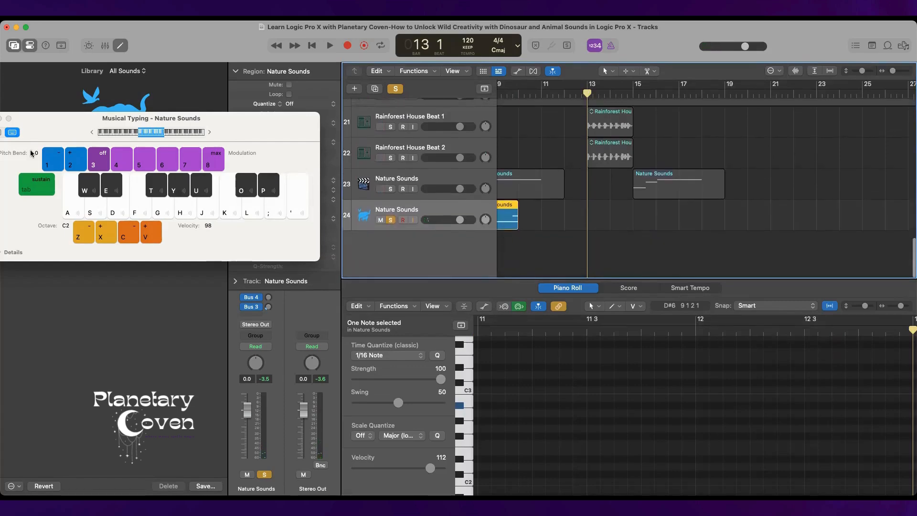
{"action": "left_click_drag", "start_coordinate": [55, 121], "coordinate": [155, 125]}
{"action": "left_click", "coordinate": [89, 122]}
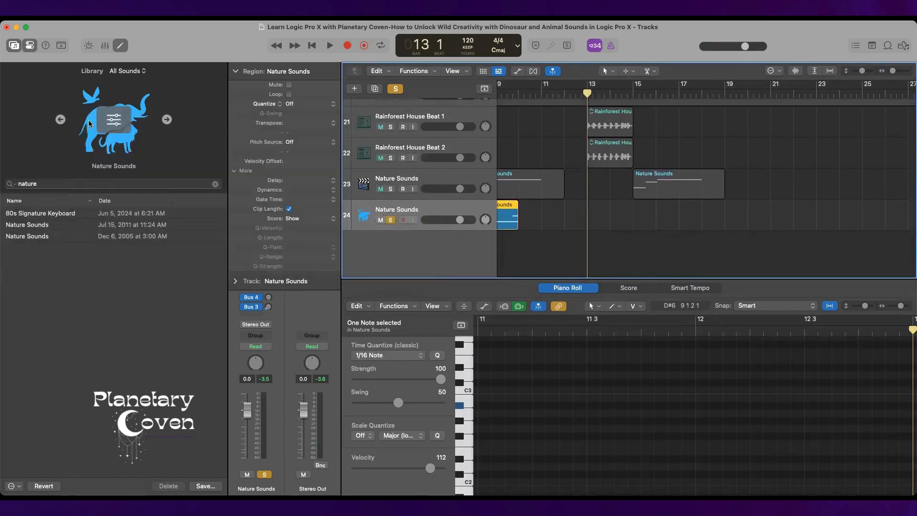
{"action": "key", "text": "semicolon"}
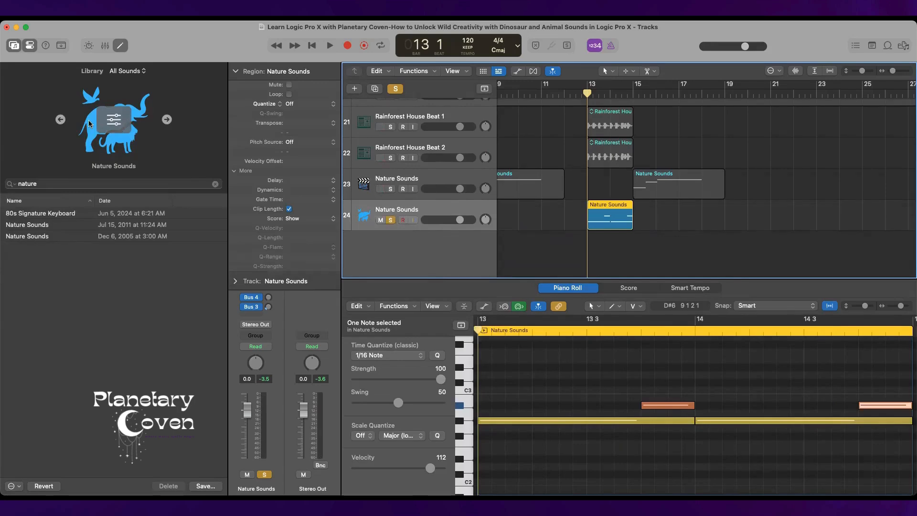
Turn off solo on track 24, close the Piano Roll, and play the full arrangement from the beginning.
{"action": "left_click", "coordinate": [391, 220]}
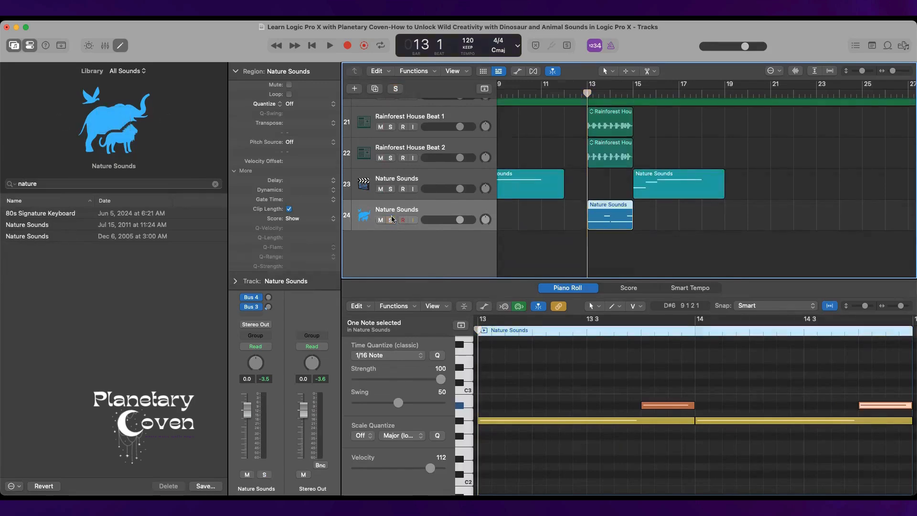
{"action": "left_click", "coordinate": [312, 46]}
{"action": "key", "text": "space"}
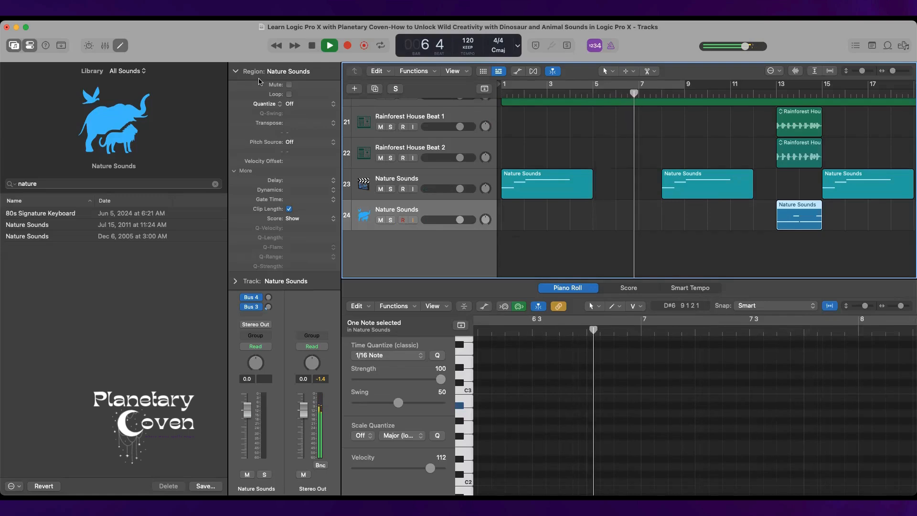
{"action": "left_click", "coordinate": [121, 46]}
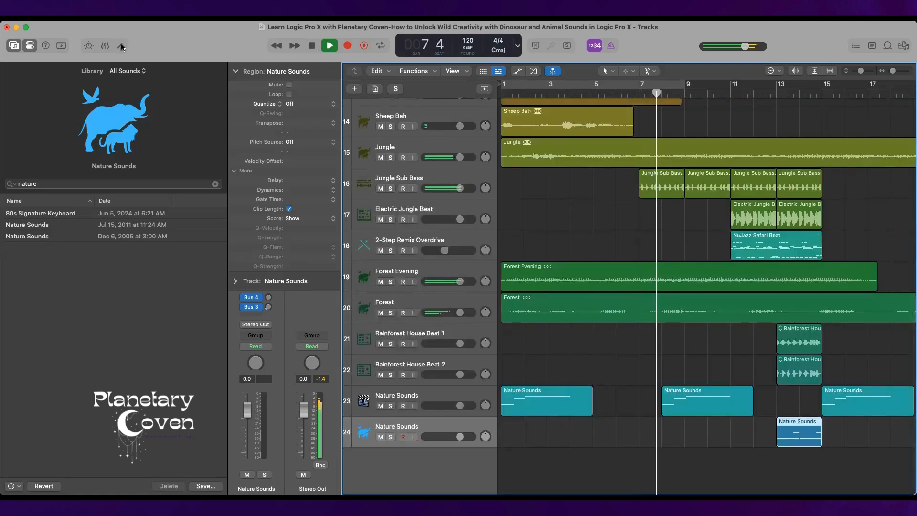
{"action": "scroll", "coordinate": [503, 144], "scroll_direction": "up", "scroll_amount": 3}
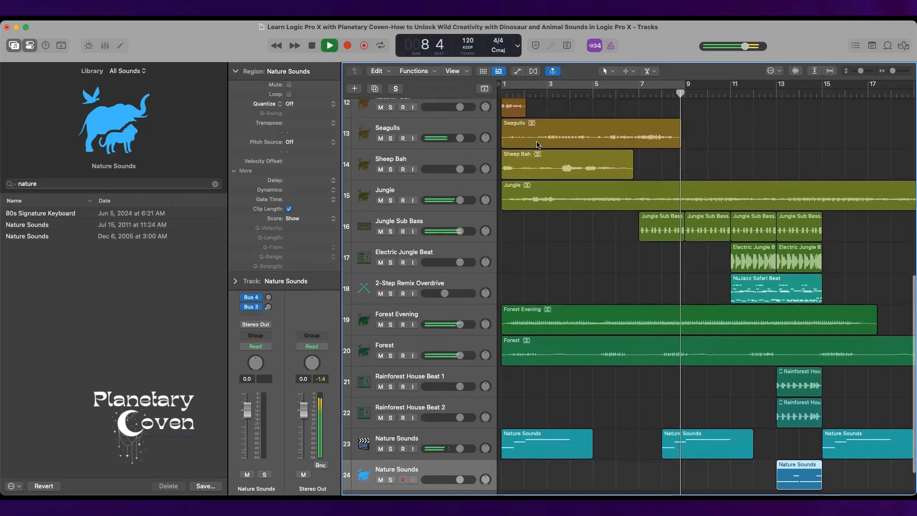
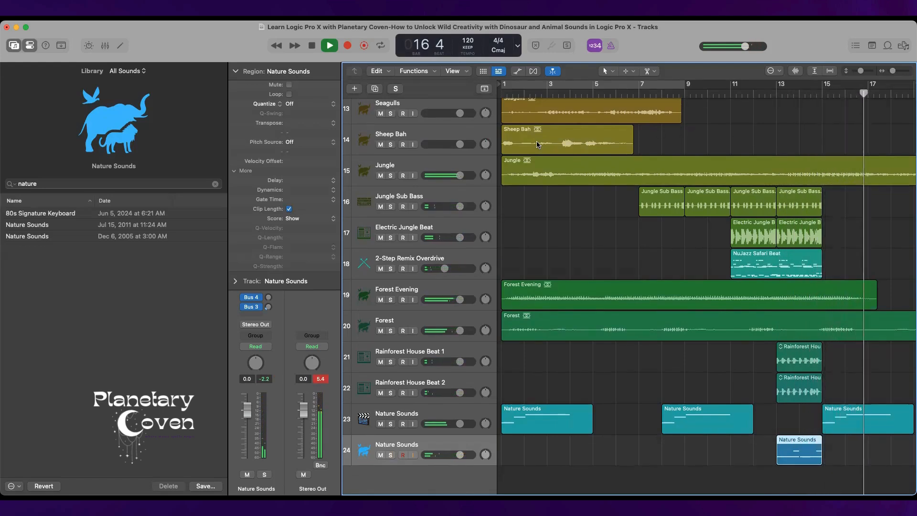
Stop playback and copy the Jungle Sub Bass, Electric Jungle Beat and NuJazz Safari Beat regions from bars 11–15 to bar 15.
{"action": "key", "text": "space"}
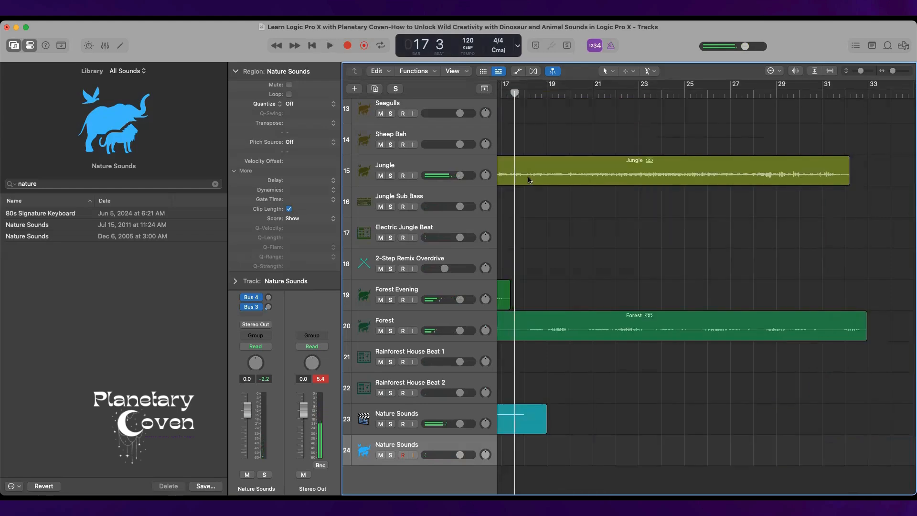
{"action": "scroll", "coordinate": [570, 258], "scroll_direction": "left", "scroll_amount": 10}
{"action": "scroll", "coordinate": [570, 258], "scroll_direction": "up", "scroll_amount": 1}
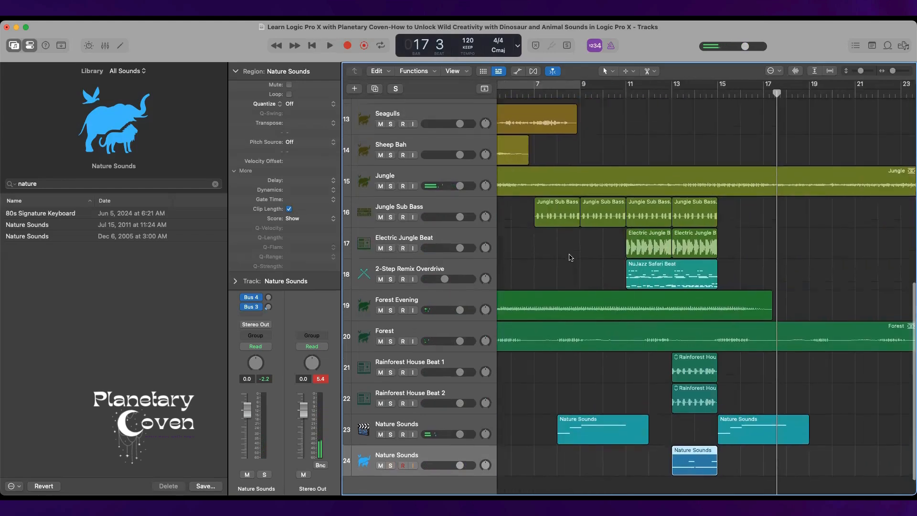
{"action": "left_click", "coordinate": [638, 215]}
{"action": "left_click", "coordinate": [684, 217], "text": "shift"}
{"action": "left_click", "coordinate": [682, 243], "text": "shift"}
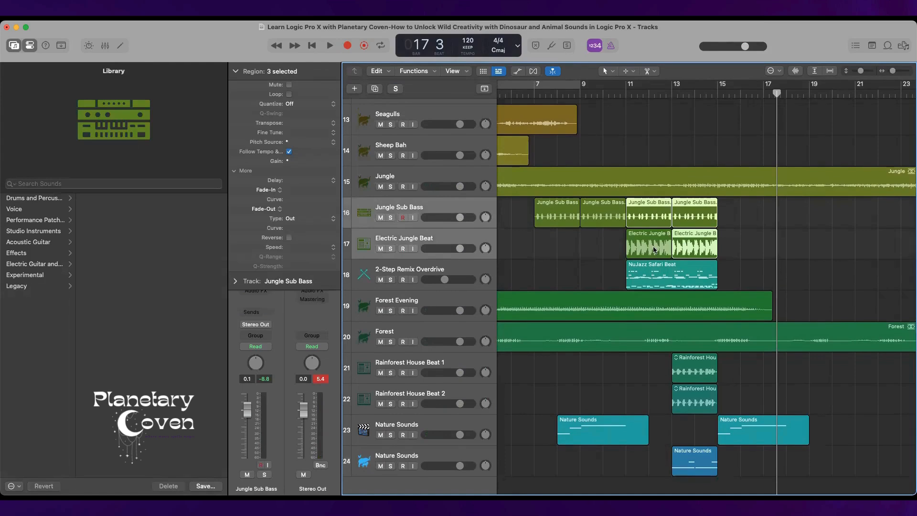
{"action": "left_click", "coordinate": [656, 256], "text": "shift"}
{"action": "left_click", "coordinate": [667, 281], "text": "shift"}
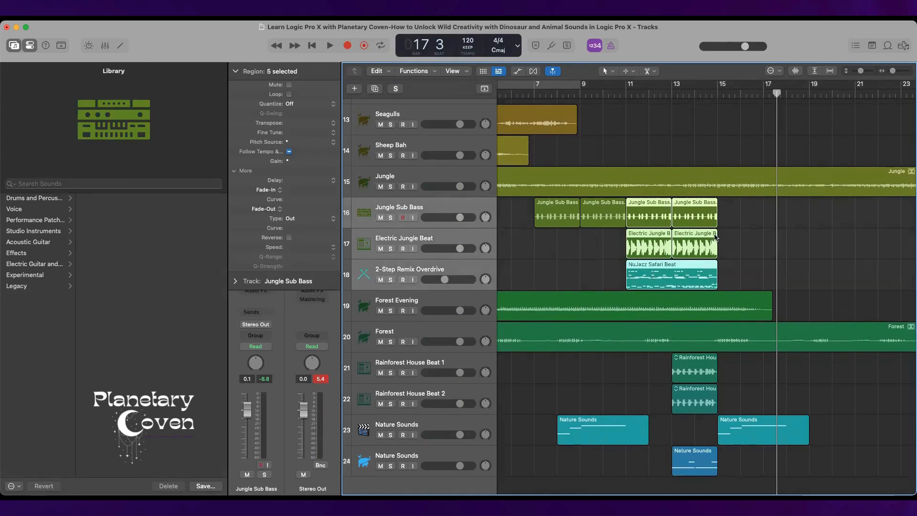
{"action": "left_click", "coordinate": [721, 92]}
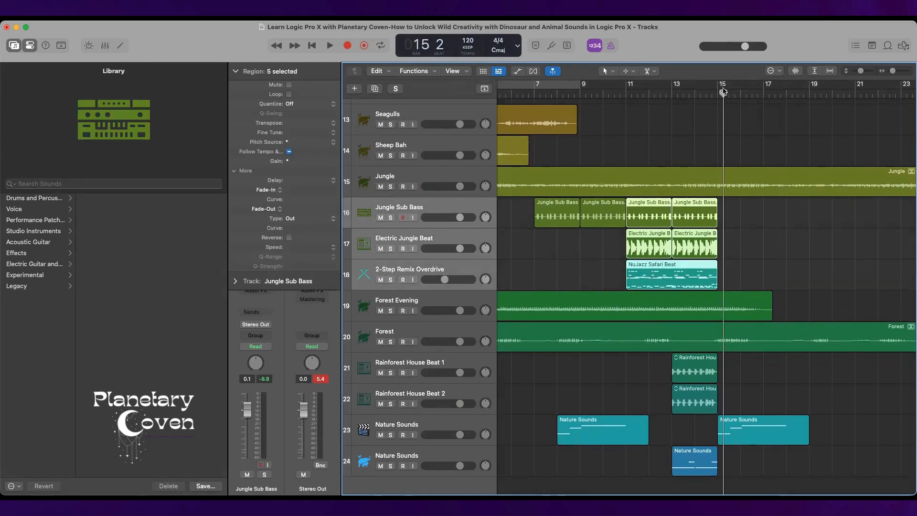
{"action": "key", "text": "super+v"}
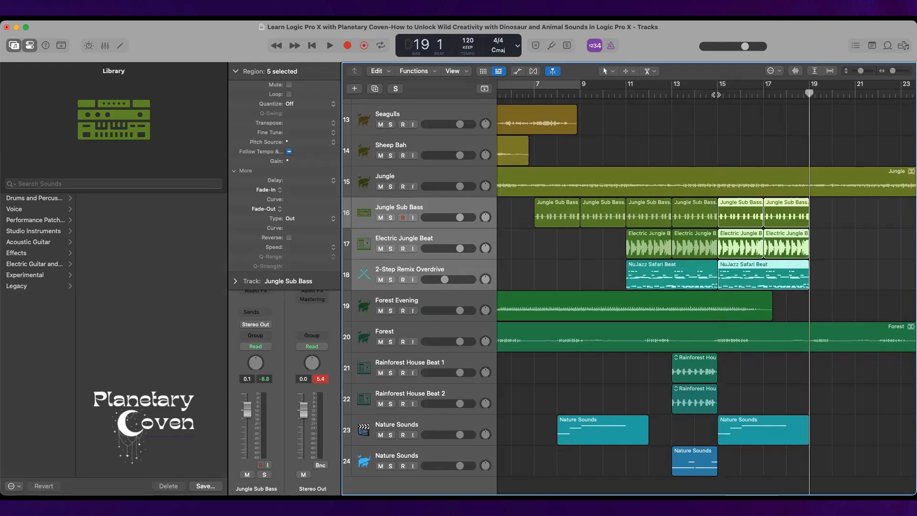
Paste four more back-to-back copies of the bass and beat regions on tracks 16–18 from bar 19 up to bar 35.
{"action": "key", "text": "super+v"}
{"action": "key", "text": "super+v"}
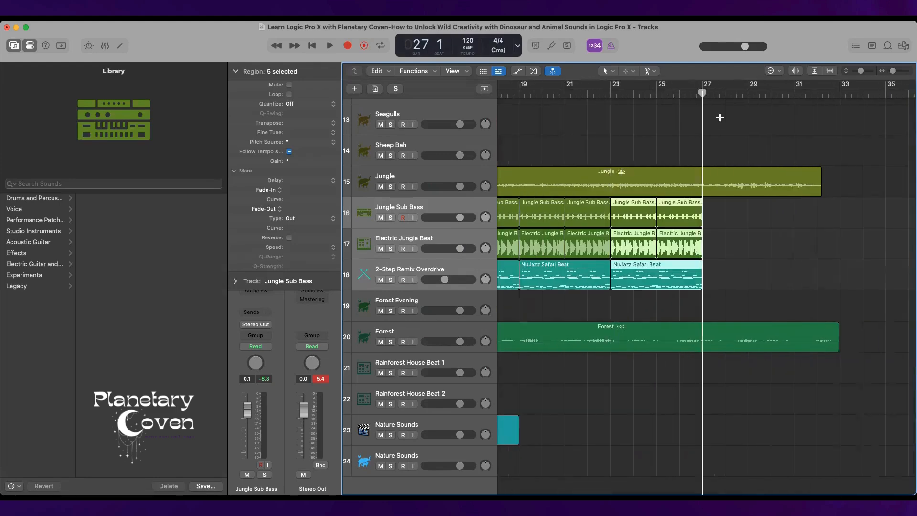
{"action": "key", "text": "super+v"}
{"action": "key", "text": "super+v"}
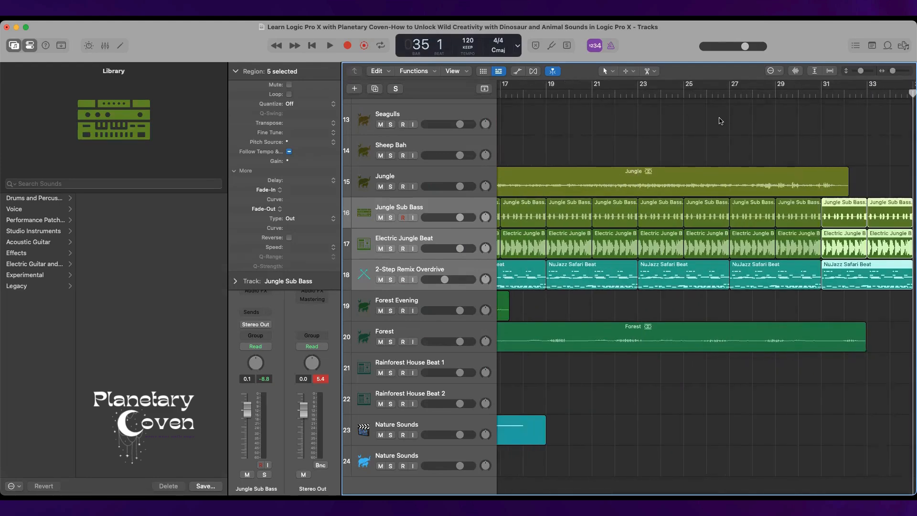
{"action": "scroll", "coordinate": [721, 121], "scroll_direction": "left", "scroll_amount": 5}
{"action": "scroll", "coordinate": [721, 120], "scroll_direction": "up", "scroll_amount": 1}
{"action": "scroll", "coordinate": [721, 121], "scroll_direction": "down", "scroll_amount": 2}
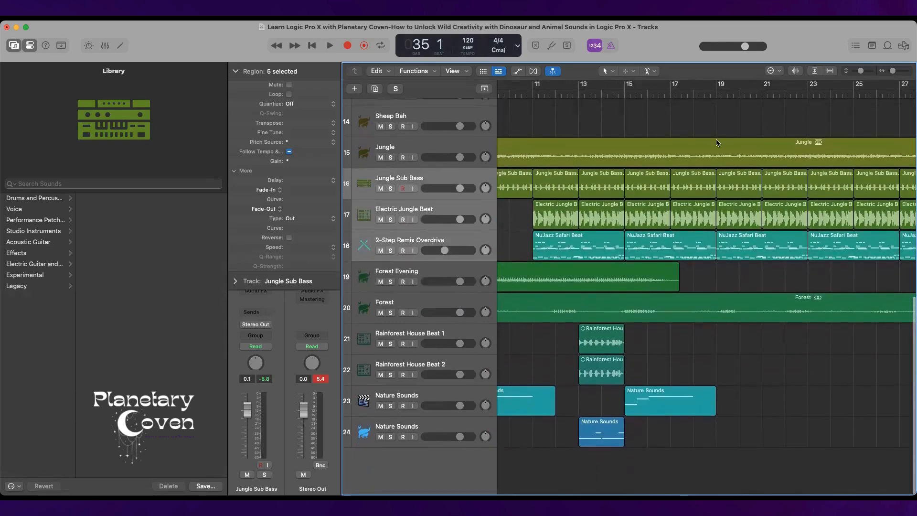
{"action": "left_click", "coordinate": [608, 343]}
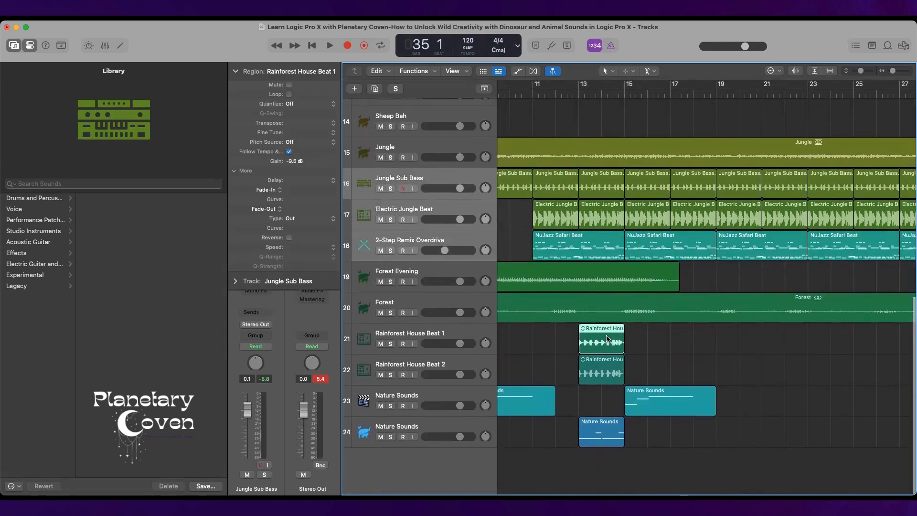
{"action": "left_click", "coordinate": [598, 377], "text": "shift"}
{"action": "left_click", "coordinate": [596, 436], "text": "shift"}
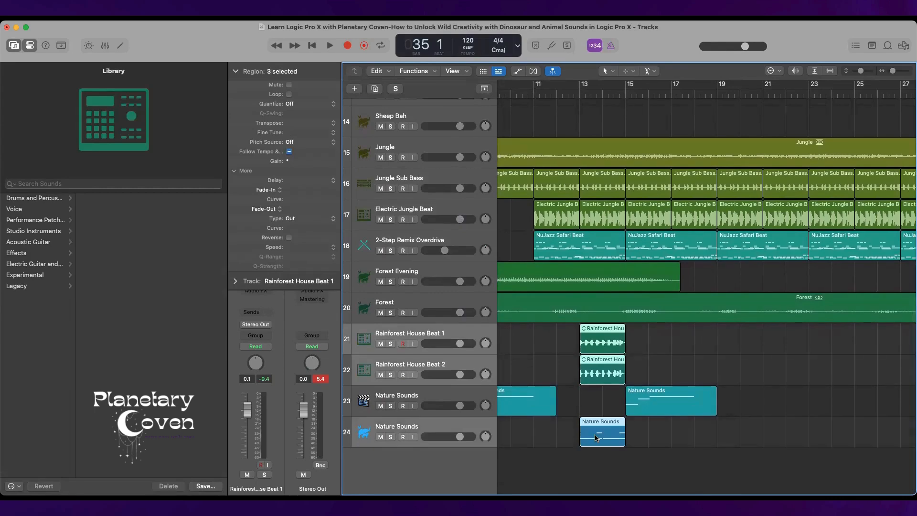
{"action": "left_click", "coordinate": [586, 408]}
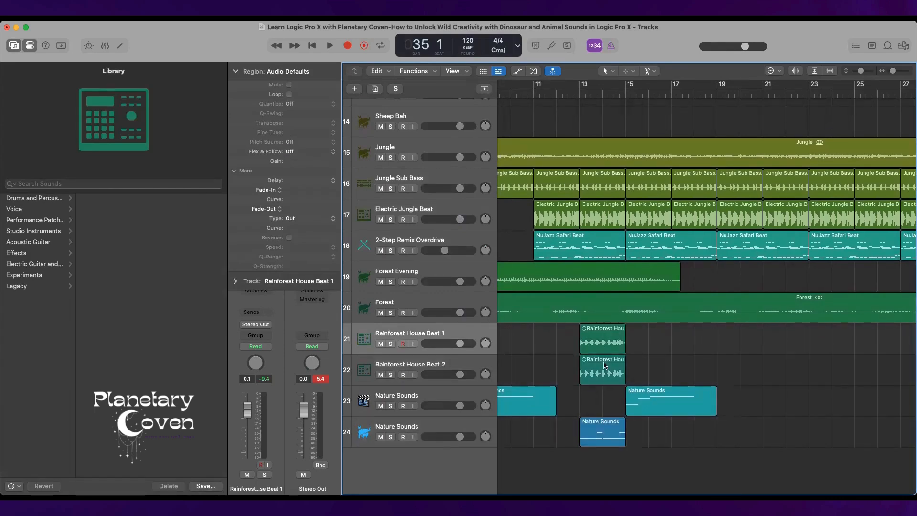
Copy both Rainforest House Beat regions at bar 13 and track 23's Nature Sounds region at bar 15, pasting them together at bar 18.
{"action": "left_click", "coordinate": [604, 365]}
{"action": "left_click", "coordinate": [602, 340], "text": "shift"}
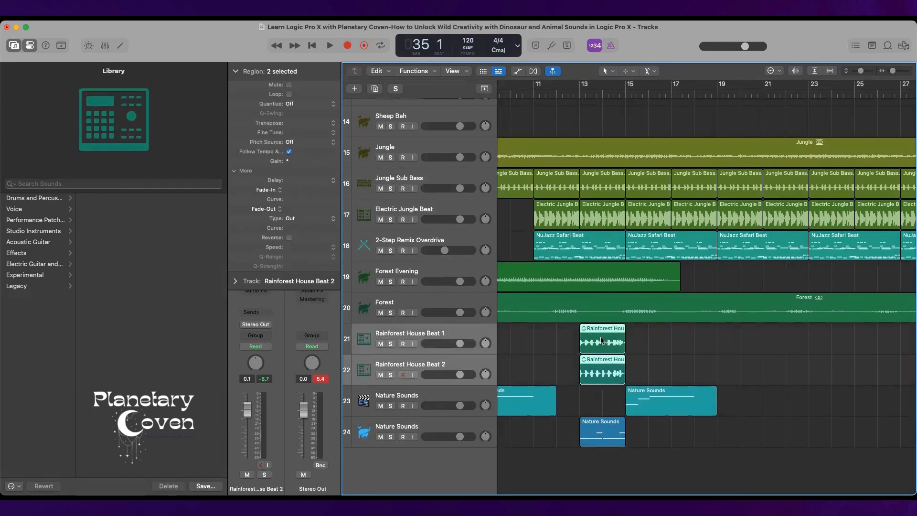
{"action": "left_click", "coordinate": [662, 393], "text": "shift"}
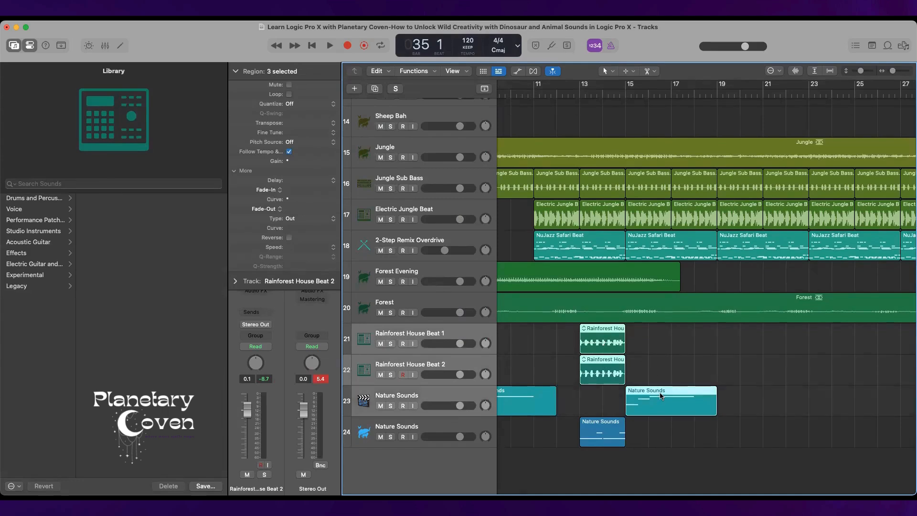
{"action": "left_click", "coordinate": [694, 94]}
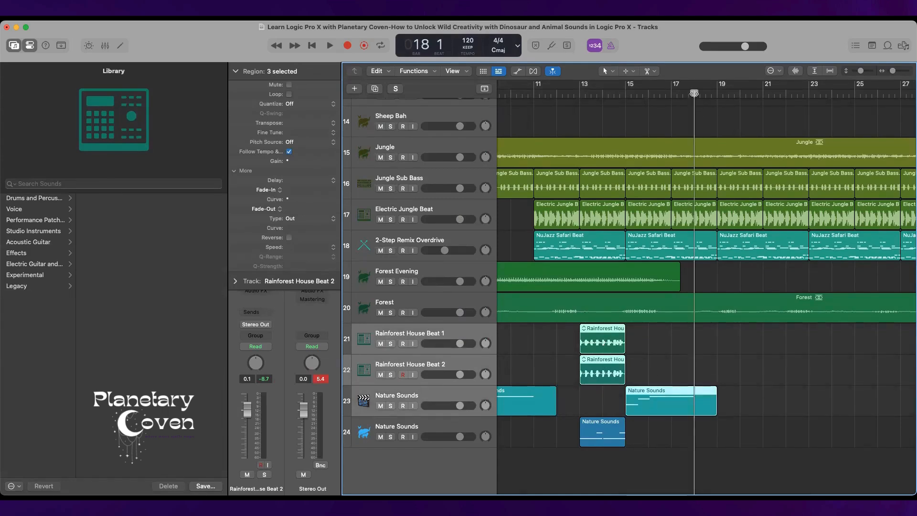
{"action": "key", "text": "super+v"}
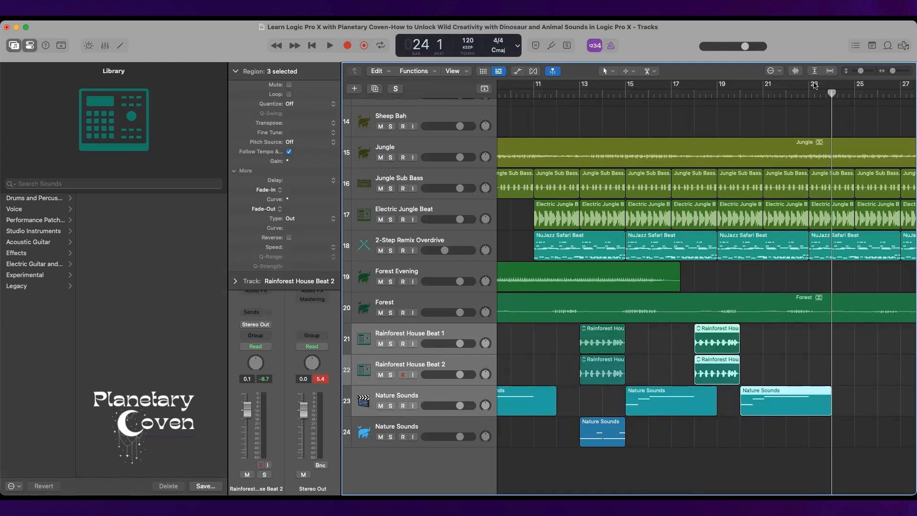
Paste the copied Rainforest House Beat and Nature Sounds group again at bar 23 and at bar 28.
{"action": "left_click", "coordinate": [807, 95]}
{"action": "key", "text": "super+v"}
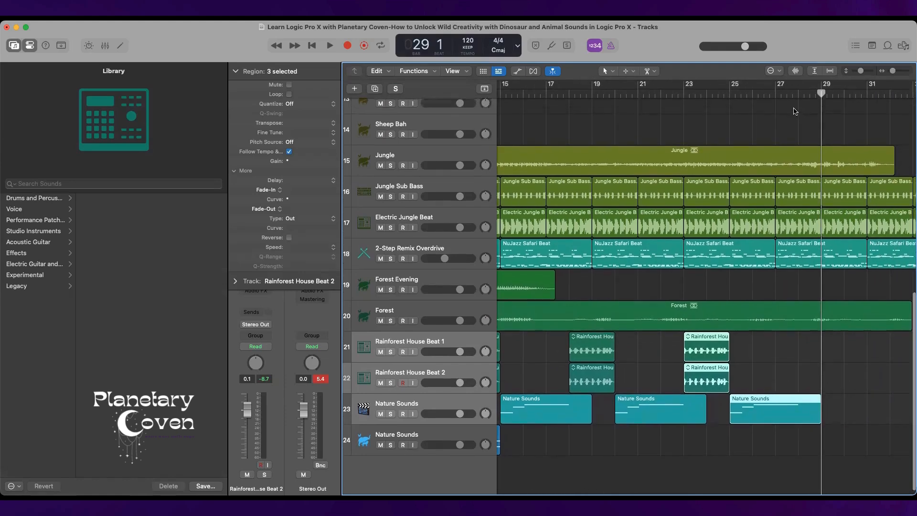
{"action": "left_click", "coordinate": [800, 95]}
{"action": "key", "text": "super+v"}
{"action": "scroll", "coordinate": [812, 172], "scroll_direction": "left", "scroll_amount": 10}
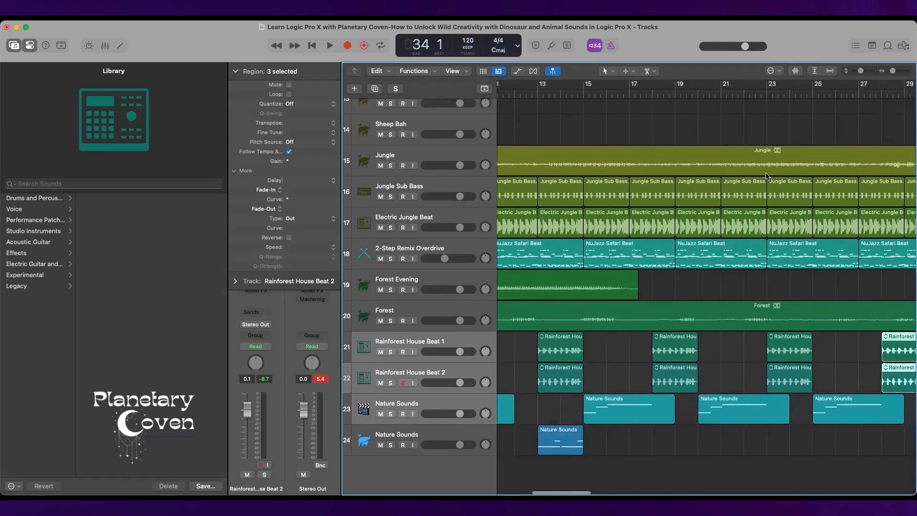
{"action": "scroll", "coordinate": [766, 176], "scroll_direction": "left", "scroll_amount": 10}
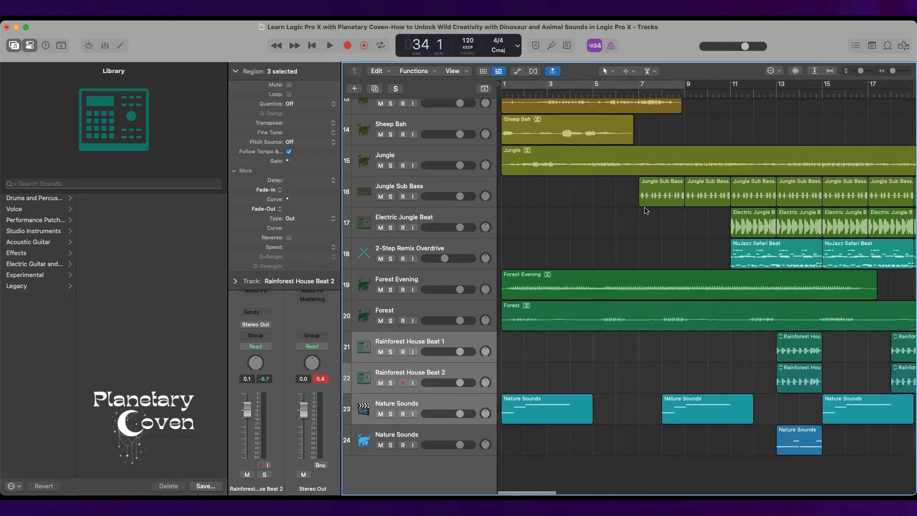
{"action": "scroll", "coordinate": [646, 211], "scroll_direction": "up", "scroll_amount": 5}
{"action": "scroll", "coordinate": [645, 211], "scroll_direction": "down", "scroll_amount": 6}
{"action": "scroll", "coordinate": [646, 210], "scroll_direction": "right", "scroll_amount": 10}
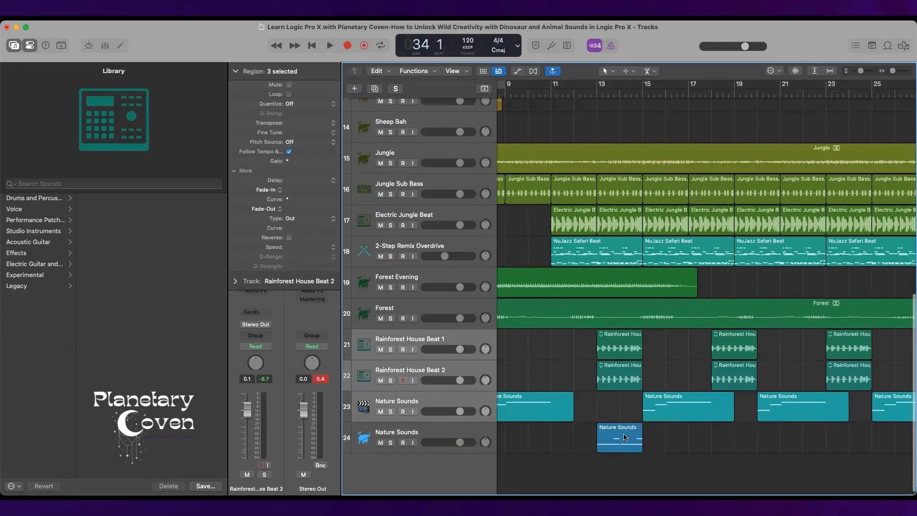
{"action": "scroll", "coordinate": [628, 435], "scroll_direction": "left", "scroll_amount": 10}
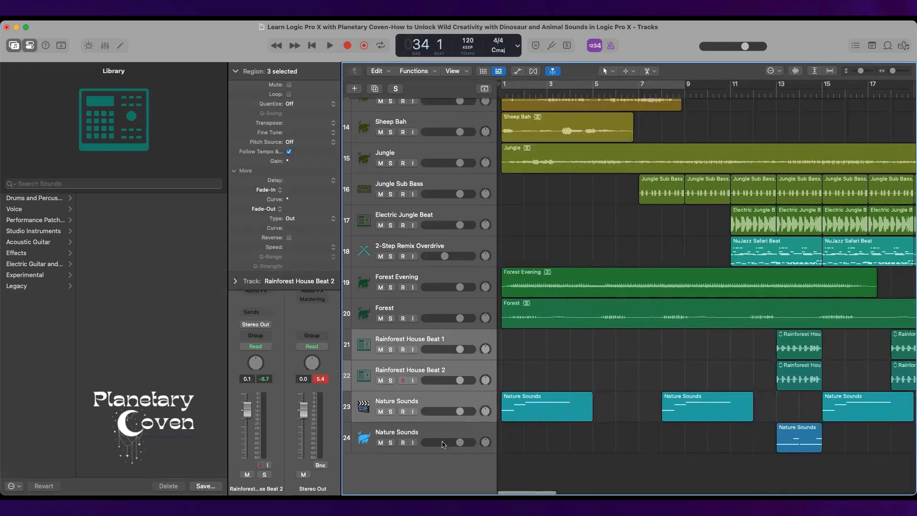
Select the Nature Sounds track 24 and search the sound Library for "animal" and for "forest".
{"action": "left_click", "coordinate": [449, 429]}
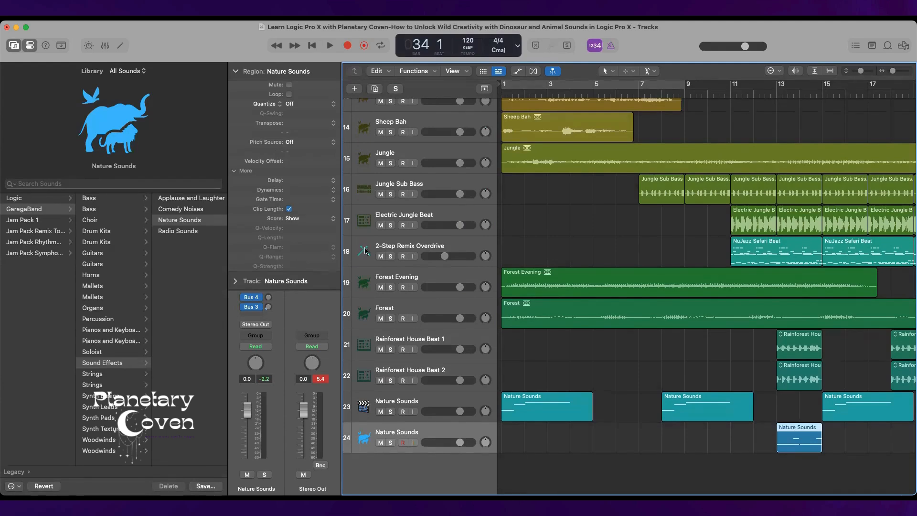
{"action": "left_click", "coordinate": [148, 184]}
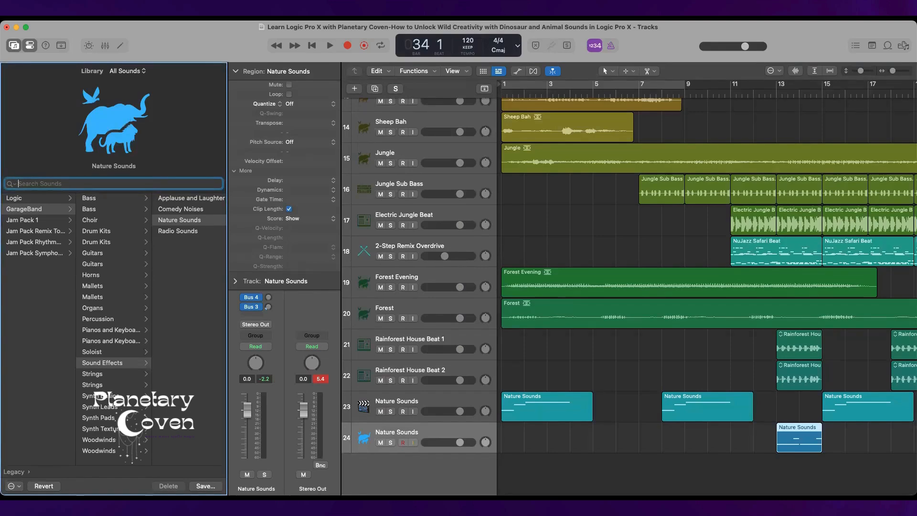
{"action": "type", "text": "animal"}
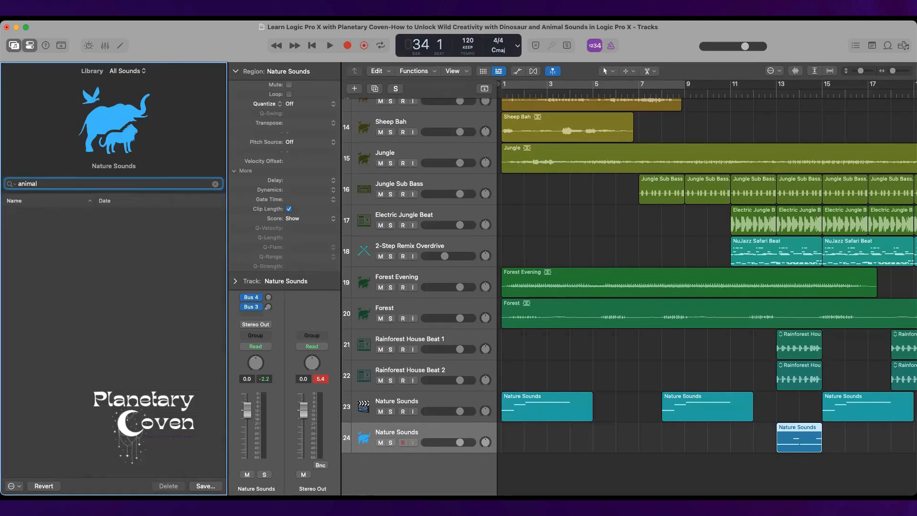
{"action": "key", "text": "BackSpace"}
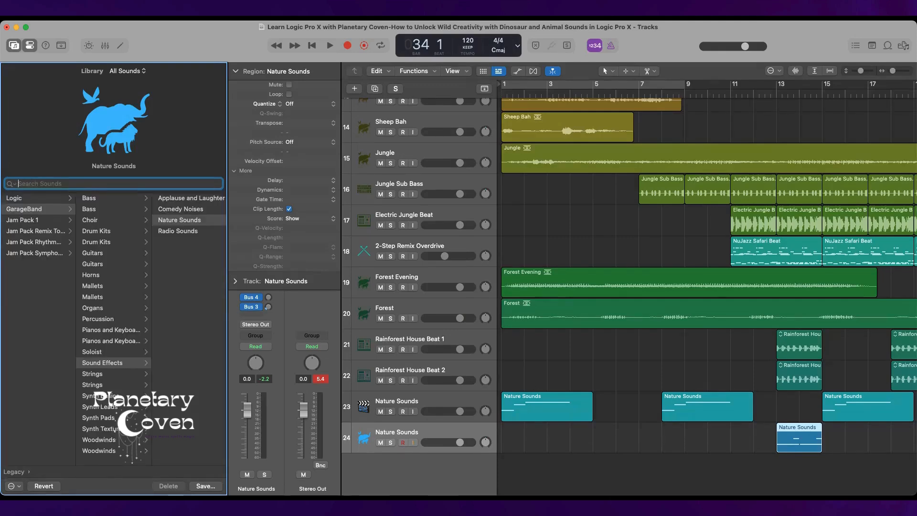
{"action": "type", "text": "forest"}
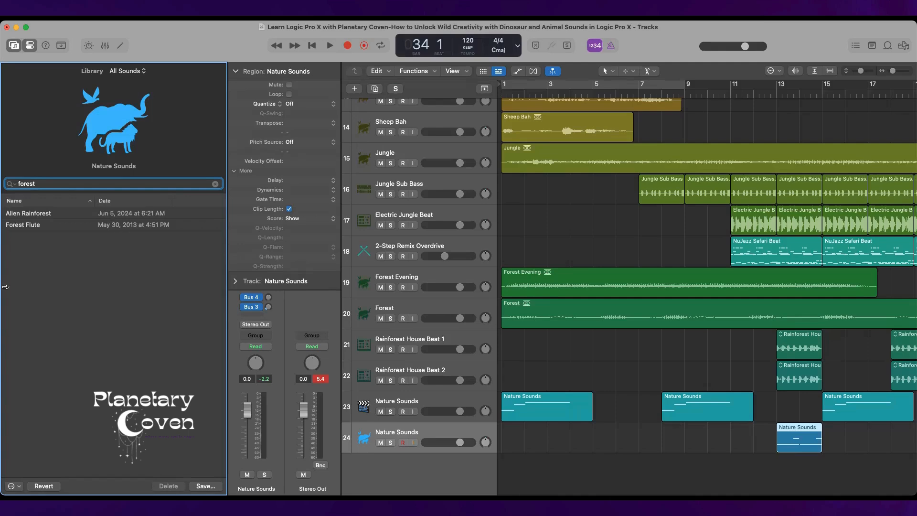
Add a new software instrument track below track 24, search its Library for "forest" and load the Forest Flute patch.
{"action": "right_click", "coordinate": [454, 471]}
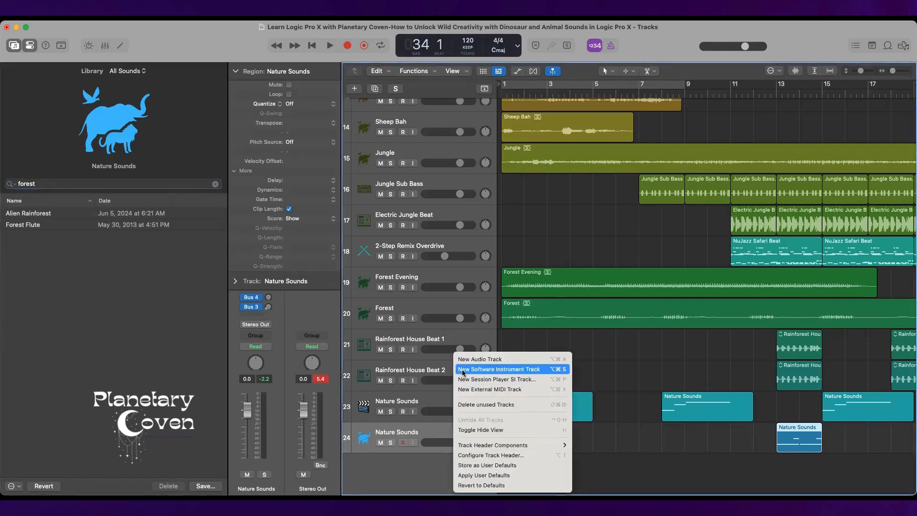
{"action": "left_click", "coordinate": [462, 371]}
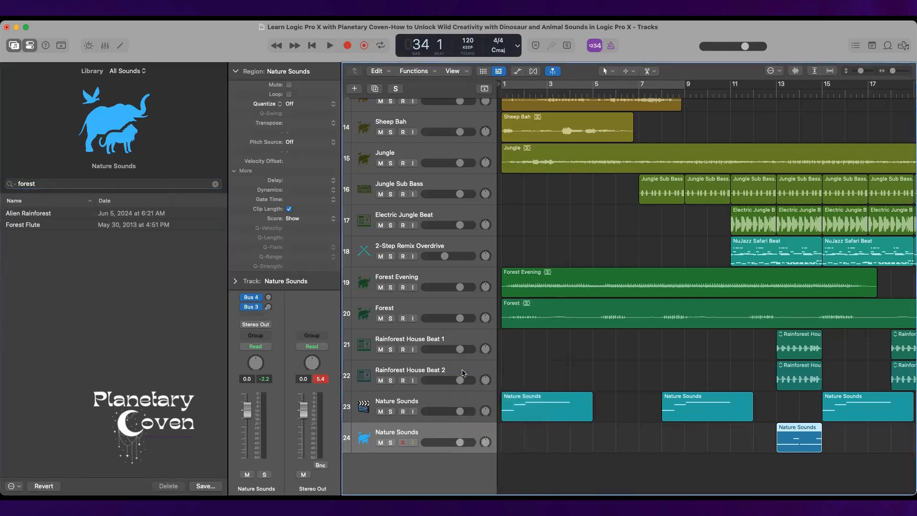
{"action": "left_click", "coordinate": [43, 186]}
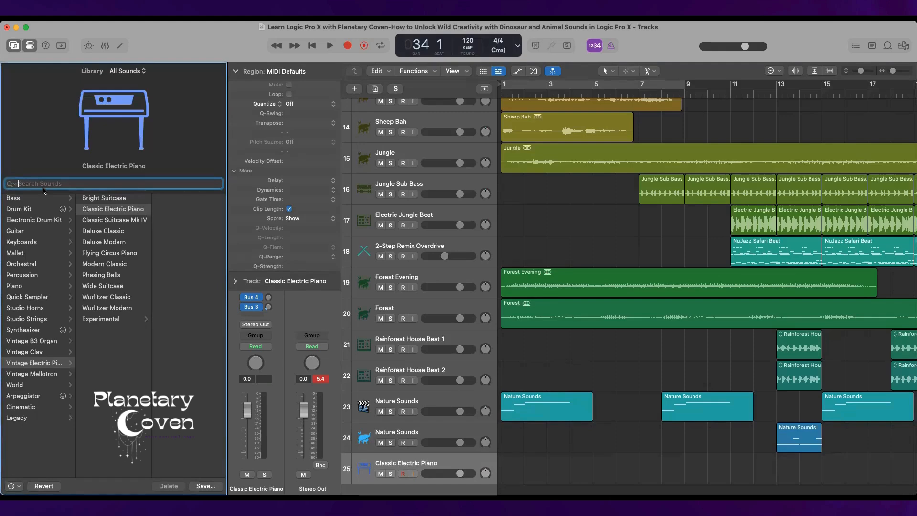
{"action": "type", "text": "forest"}
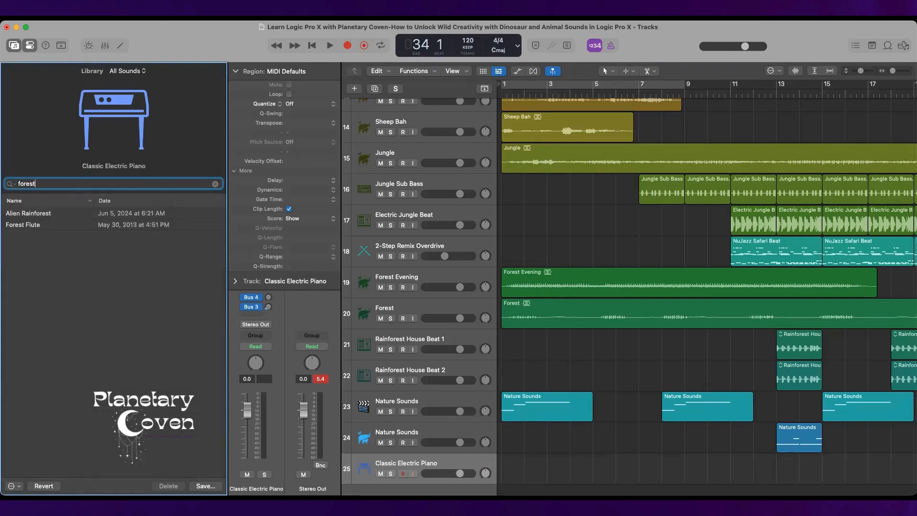
{"action": "left_click", "coordinate": [67, 225]}
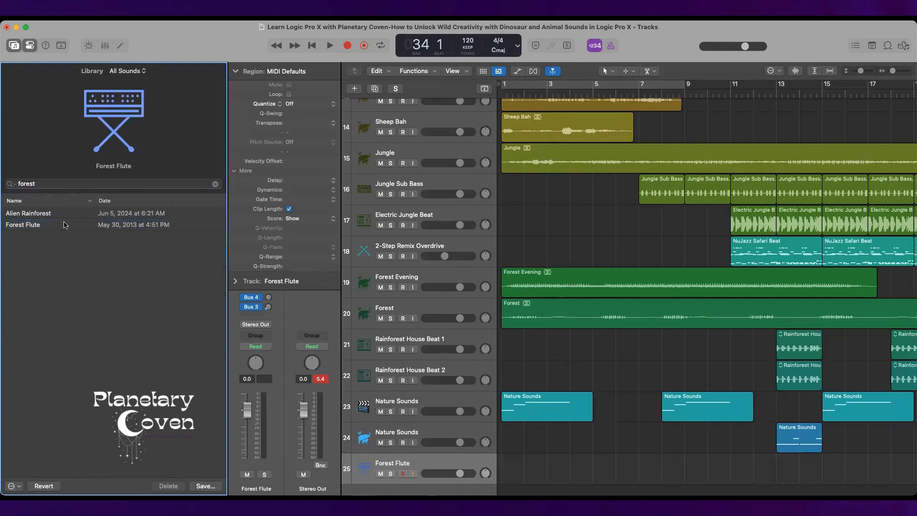
Open Musical Typing, try out notes on the Forest Flute, and solo its track.
{"action": "key", "text": "super+k"}
{"action": "key", "text": "a"}
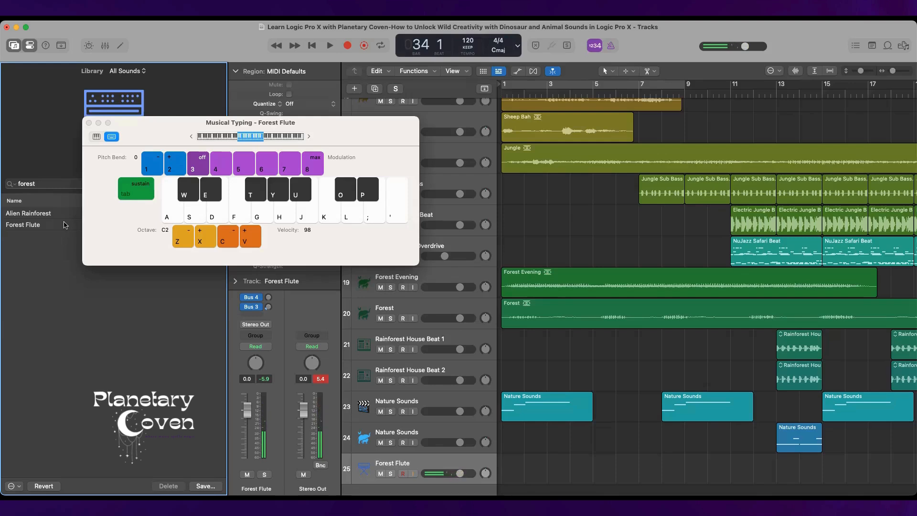
{"action": "left_click", "coordinate": [390, 474]}
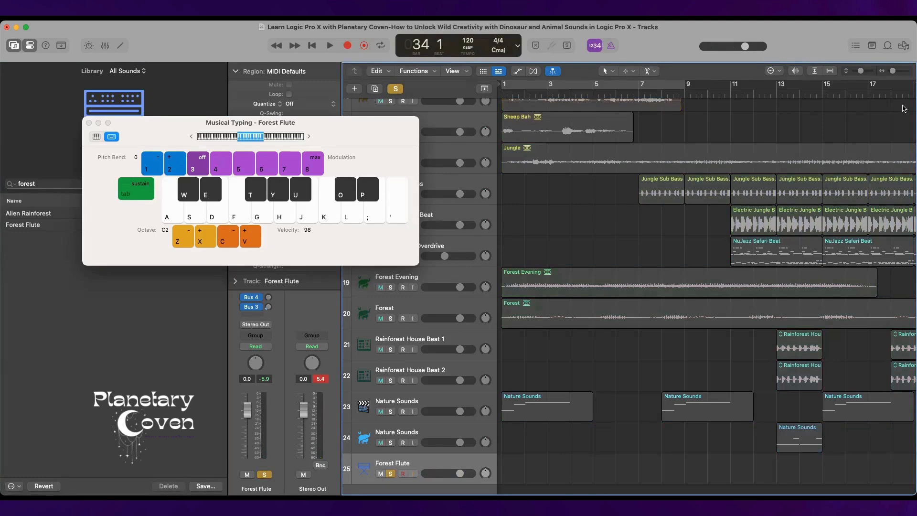
{"action": "scroll", "coordinate": [742, 152], "scroll_direction": "right", "scroll_amount": 15}
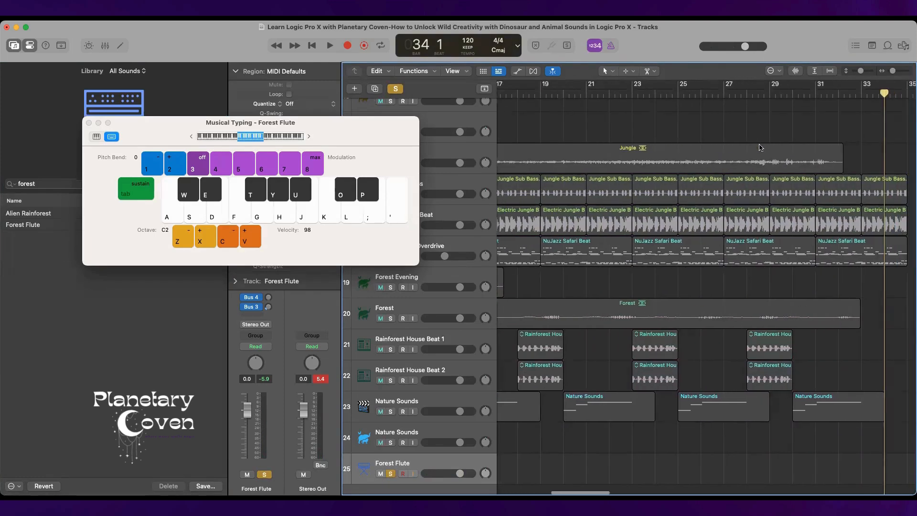
{"action": "scroll", "coordinate": [761, 147], "scroll_direction": "left", "scroll_amount": 8}
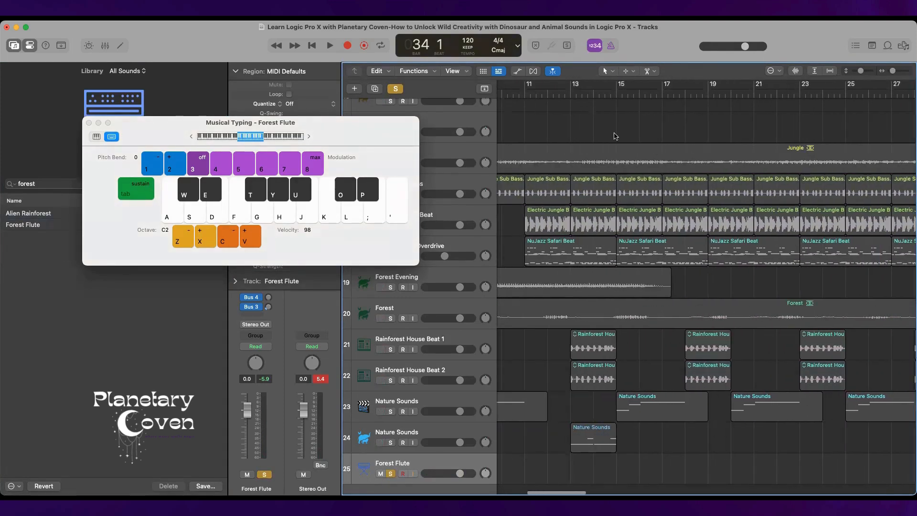
Record a first melody take on the Forest Flute track from bar 13 to about bar 17 using Musical Typing.
{"action": "left_click", "coordinate": [569, 90]}
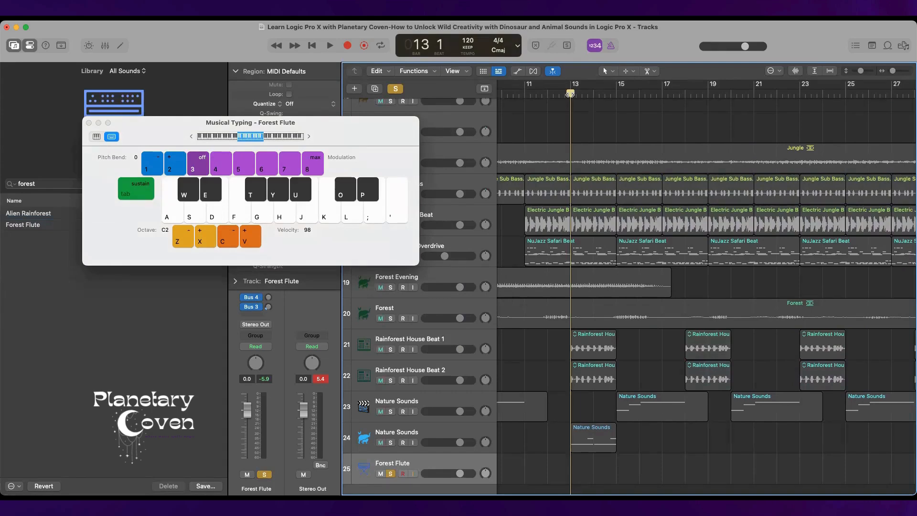
{"action": "key", "text": "r"}
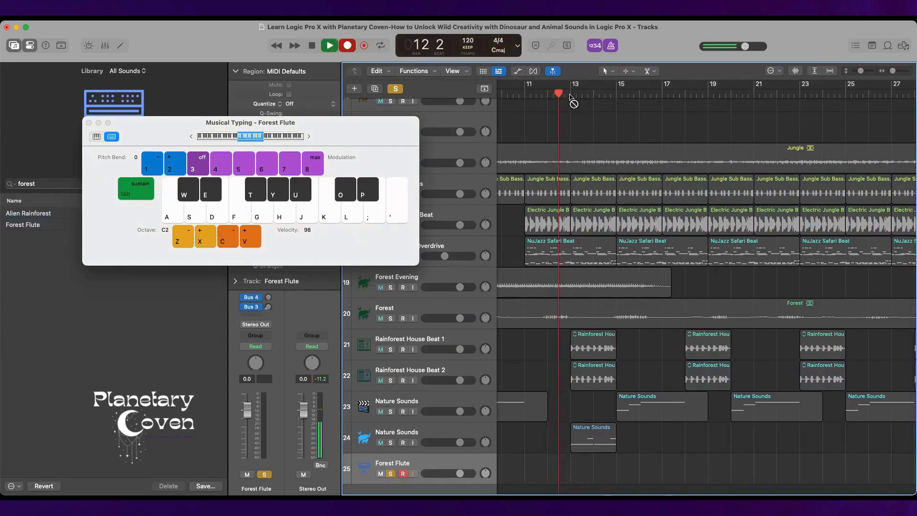
{"action": "key", "text": "a"}
{"action": "key", "text": "g"}
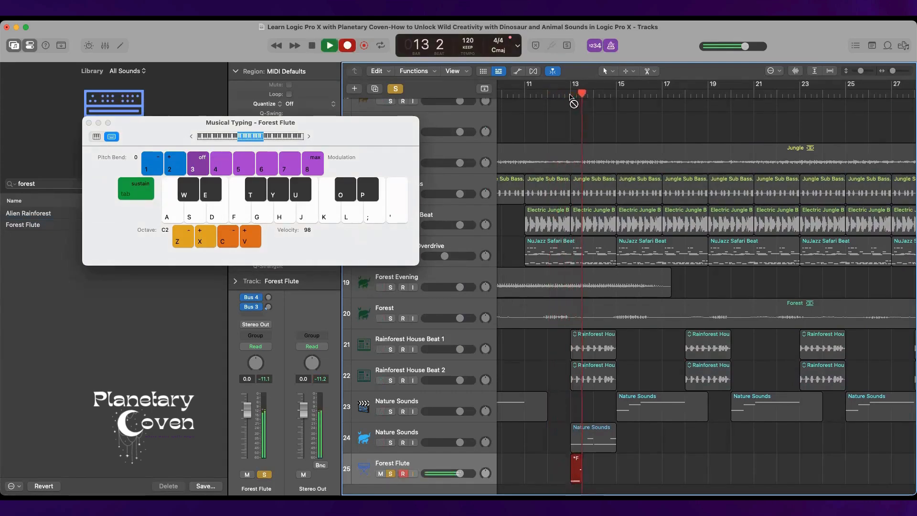
{"action": "key", "text": "a"}
{"action": "key", "text": "d"}
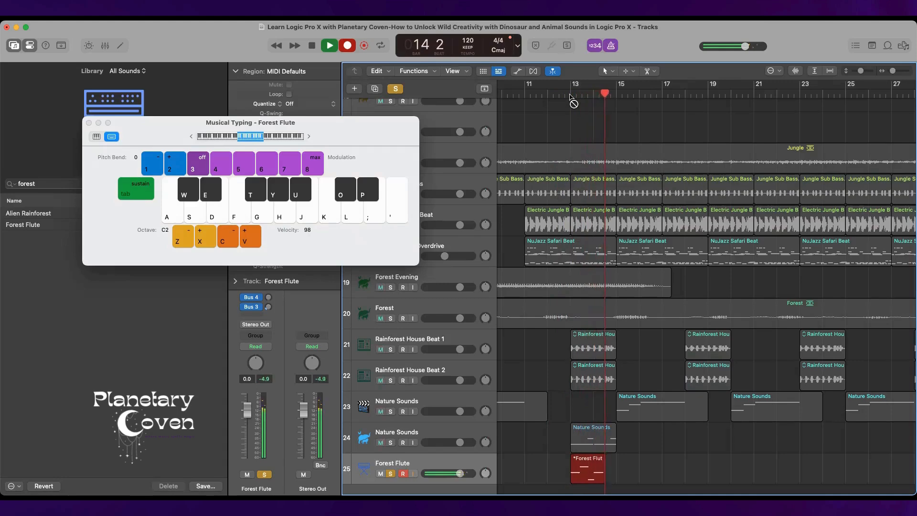
{"action": "key", "text": "d"}
{"action": "key", "text": "g"}
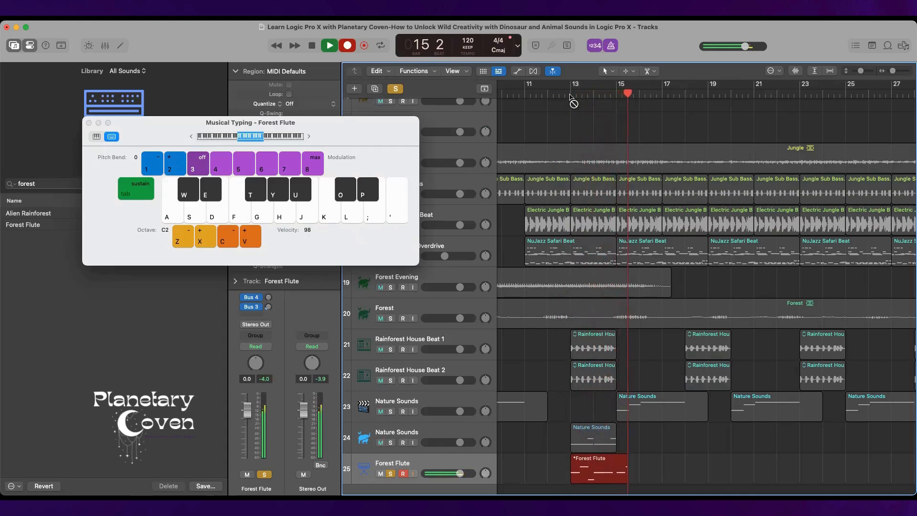
{"action": "key", "text": "a"}
{"action": "key", "text": "d"}
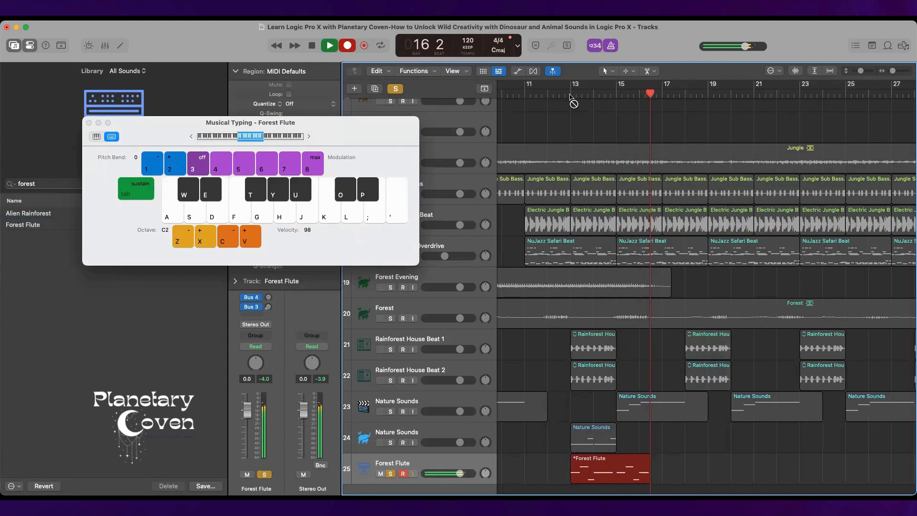
{"action": "key", "text": "space"}
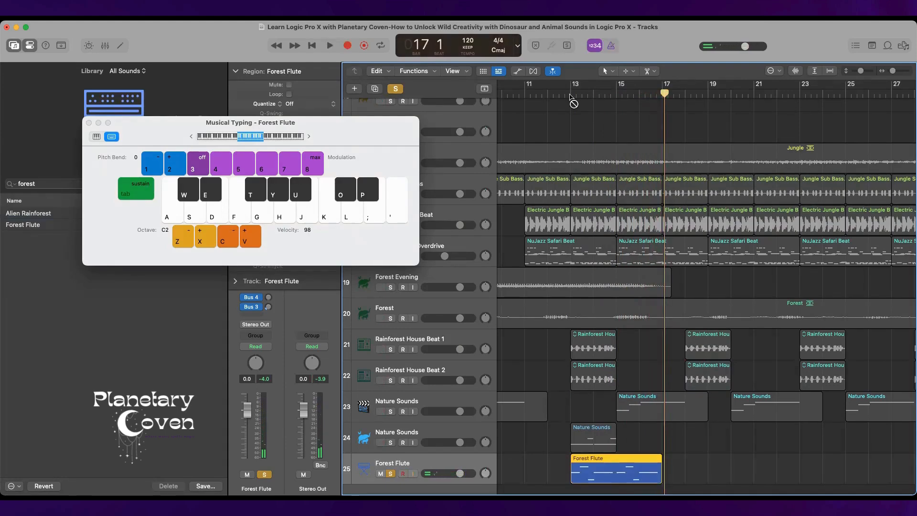
Set the project key signature to A minor.
{"action": "left_click", "coordinate": [500, 52]}
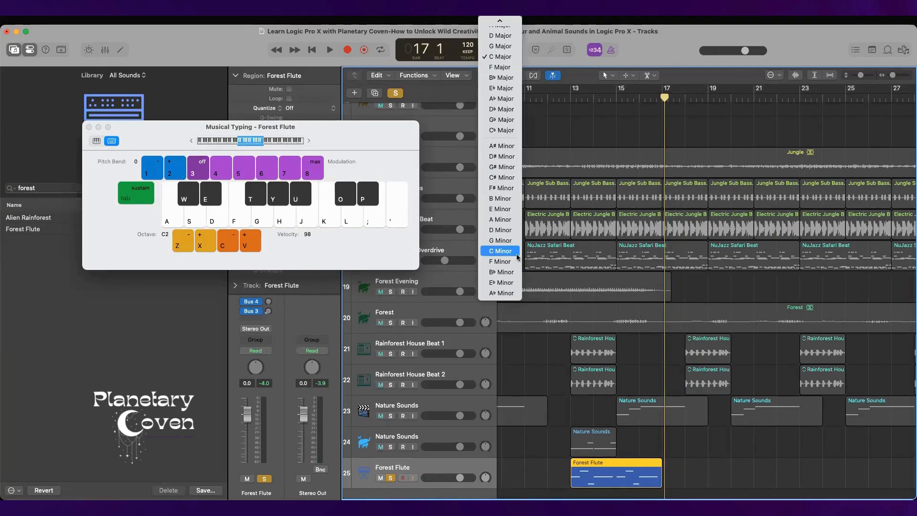
{"action": "left_click", "coordinate": [505, 230]}
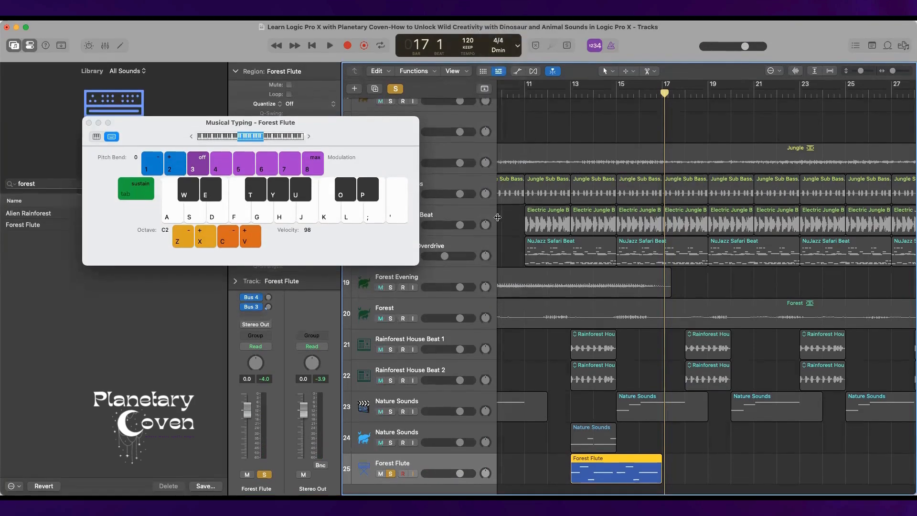
{"action": "left_click", "coordinate": [501, 45]}
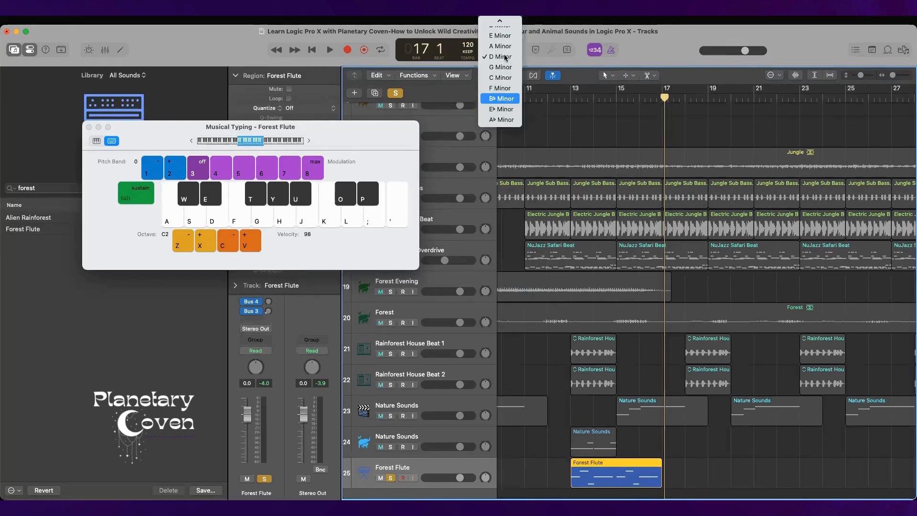
{"action": "left_click", "coordinate": [502, 46]}
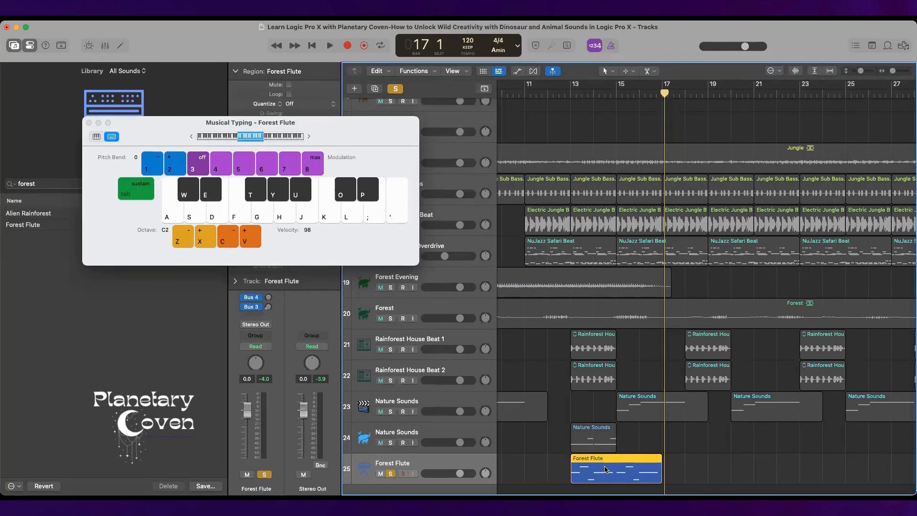
Delete the recorded Forest Flute region and record a new melody take from bar 13 to about bar 17.
{"action": "key", "text": "Delete"}
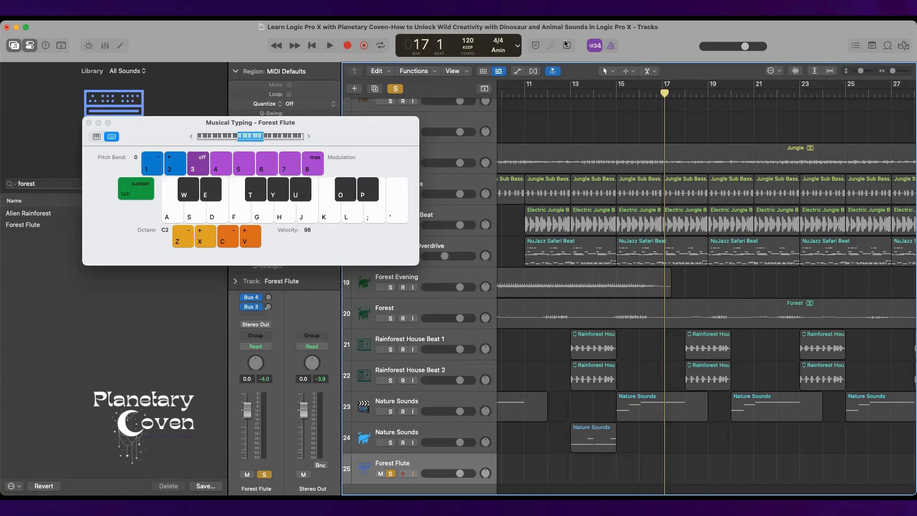
{"action": "left_click", "coordinate": [571, 94]}
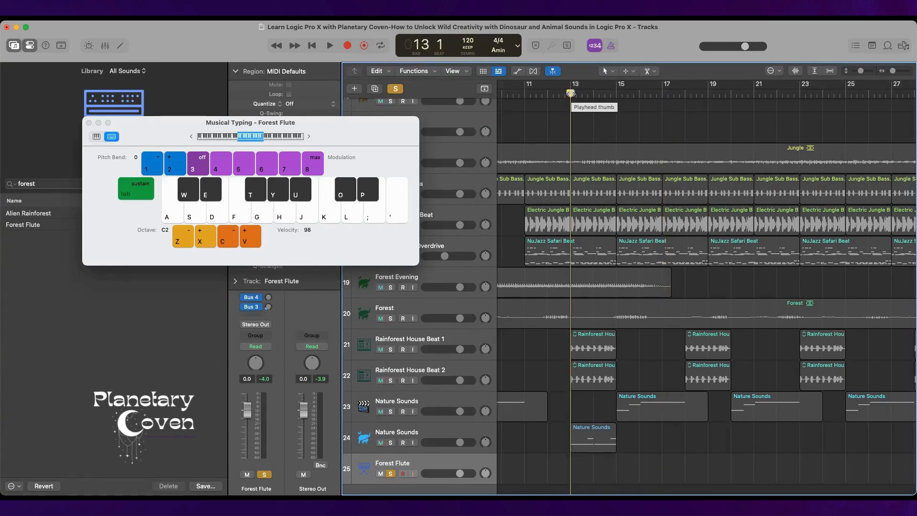
{"action": "key", "text": "r"}
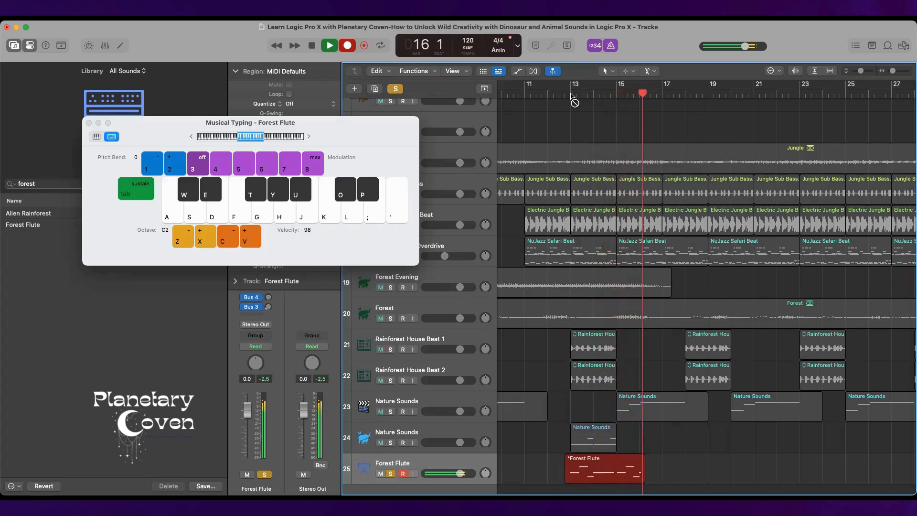
{"action": "key", "text": "space"}
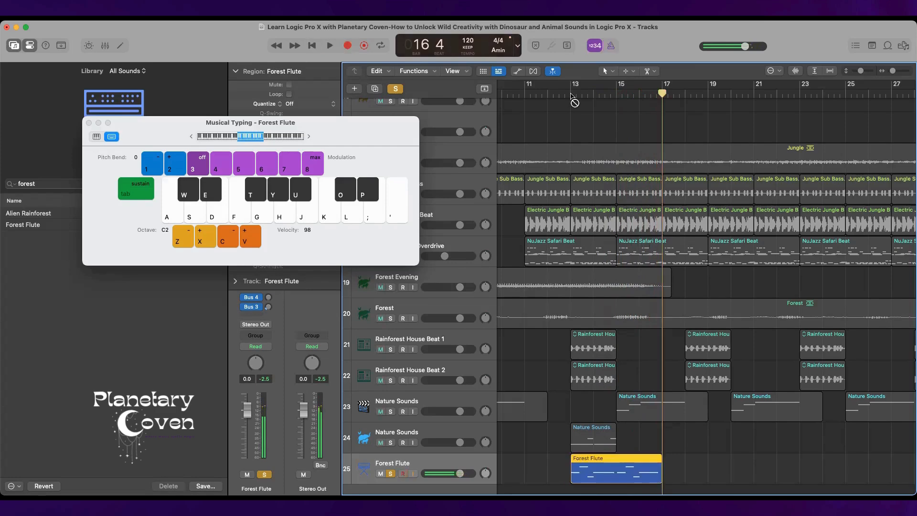
Open the new Forest Flute region in the Piano Roll and quantize all its notes to 1/16 Note.
{"action": "double_click", "coordinate": [619, 464]}
{"action": "left_click", "coordinate": [508, 409]}
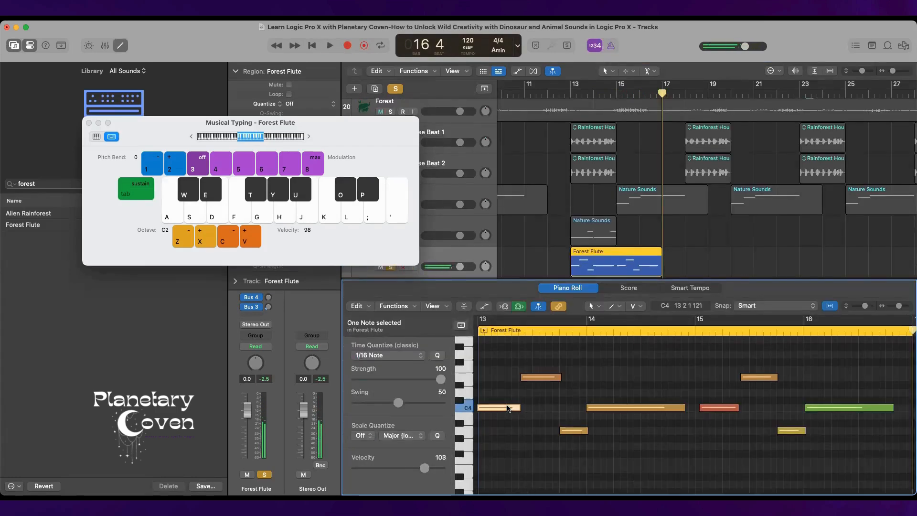
{"action": "key", "text": "super+a"}
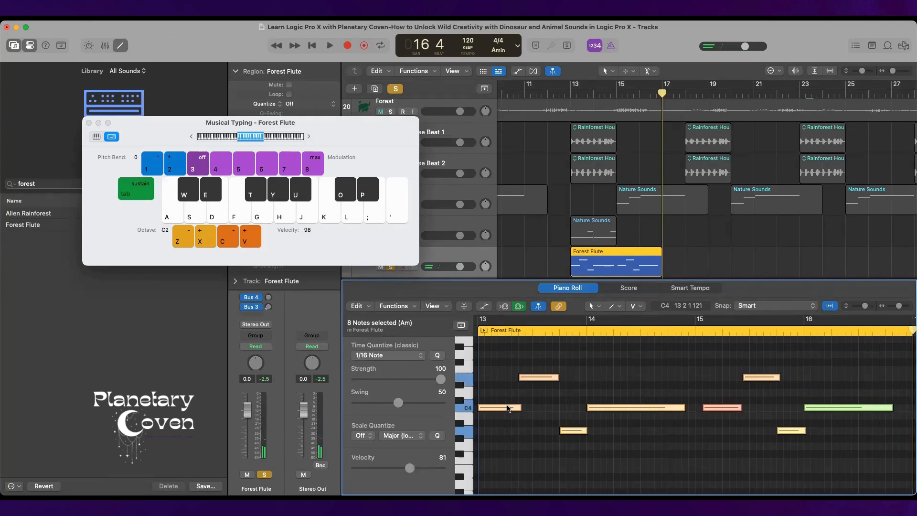
Move the C4 note just after bar 15 back to the start of bar 15 and play the flute part from bar 13.
{"action": "left_click", "coordinate": [723, 418]}
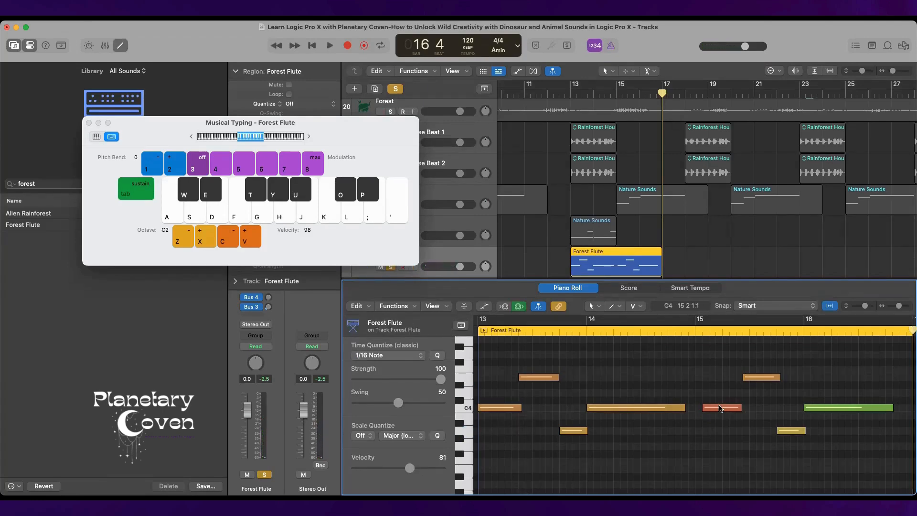
{"action": "left_click_drag", "start_coordinate": [721, 410], "coordinate": [711, 410]}
{"action": "double_click", "coordinate": [573, 94]}
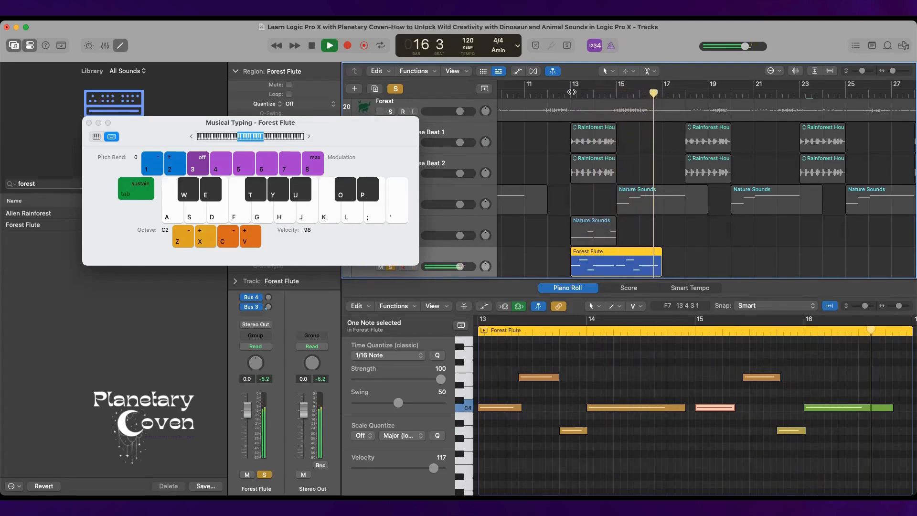
{"action": "key", "text": "space"}
Replace the last four Forest Flute notes with a repeat of the first four notes starting at bar 15.
{"action": "scroll", "coordinate": [740, 376], "scroll_direction": "left", "scroll_amount": 1}
{"action": "left_click_drag", "start_coordinate": [740, 376], "coordinate": [854, 474]}
{"action": "key", "text": "Delete"}
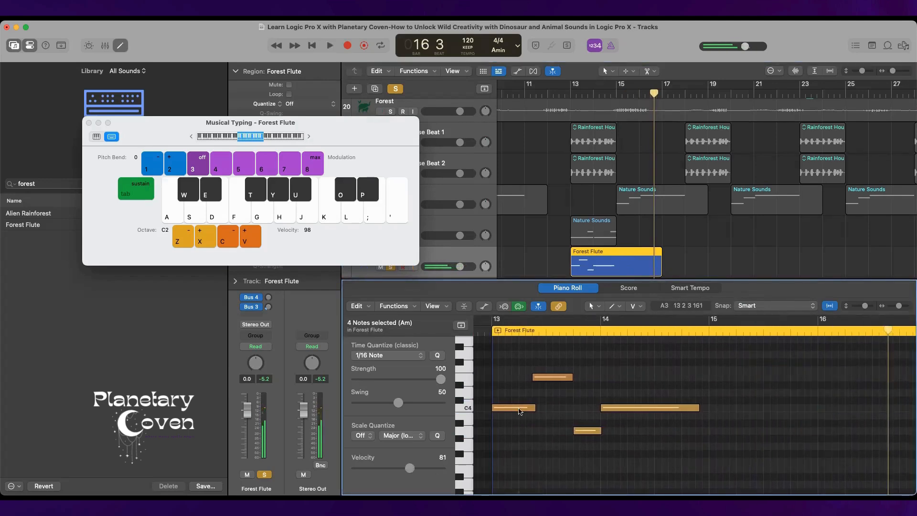
{"action": "left_click_drag", "start_coordinate": [507, 375], "coordinate": [641, 467]}
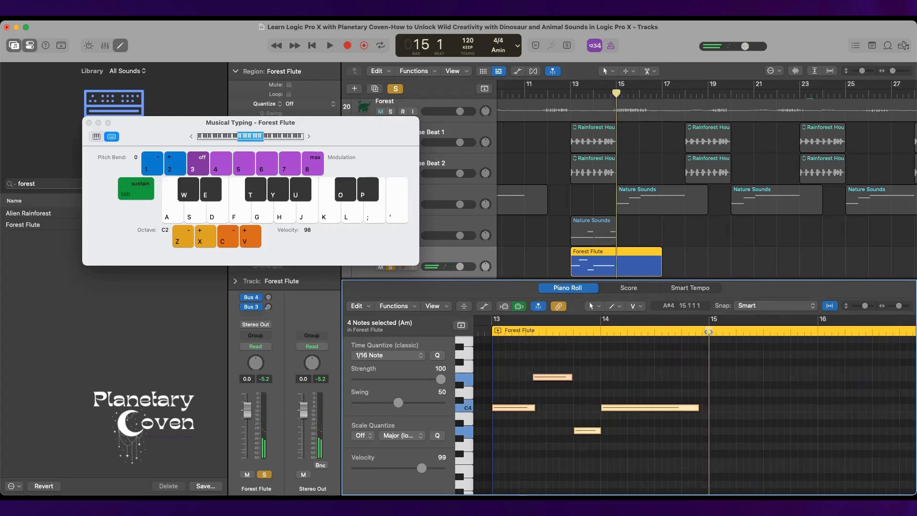
{"action": "key", "text": "super+r"}
Unsolo the Forest Flute track and play the whole arrangement from bar 13 to about bar 17.
{"action": "left_click", "coordinate": [568, 91]}
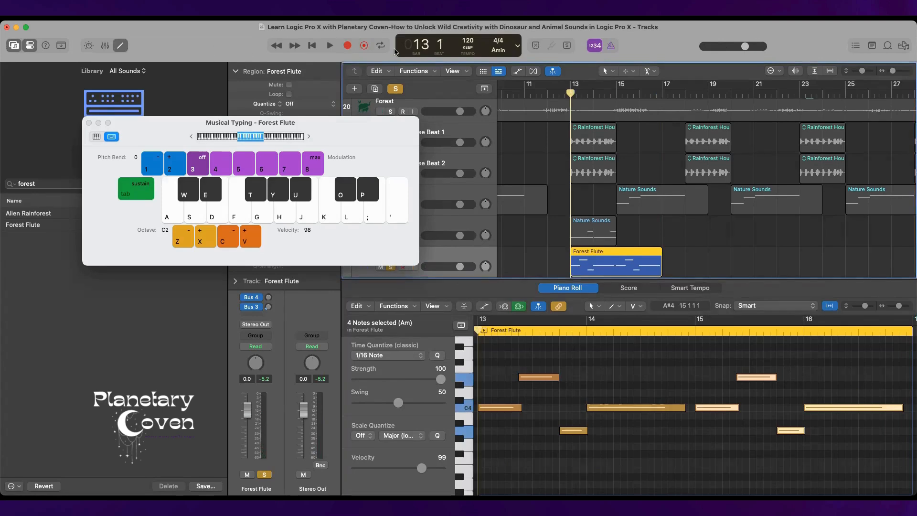
{"action": "left_click", "coordinate": [388, 267]}
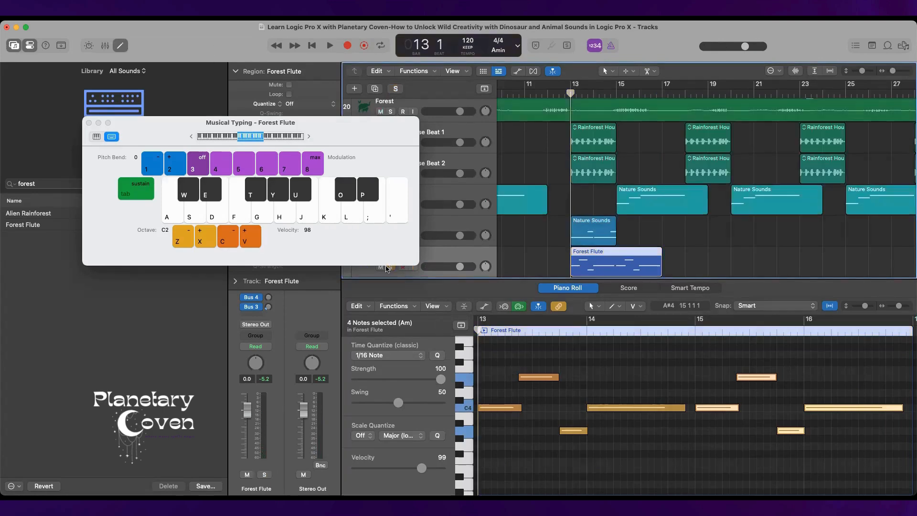
{"action": "key", "text": "space"}
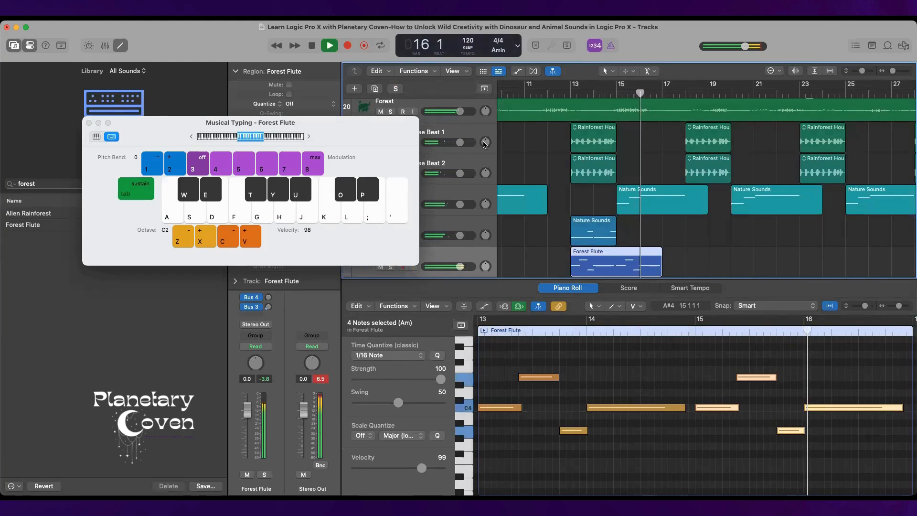
{"action": "key", "text": "space"}
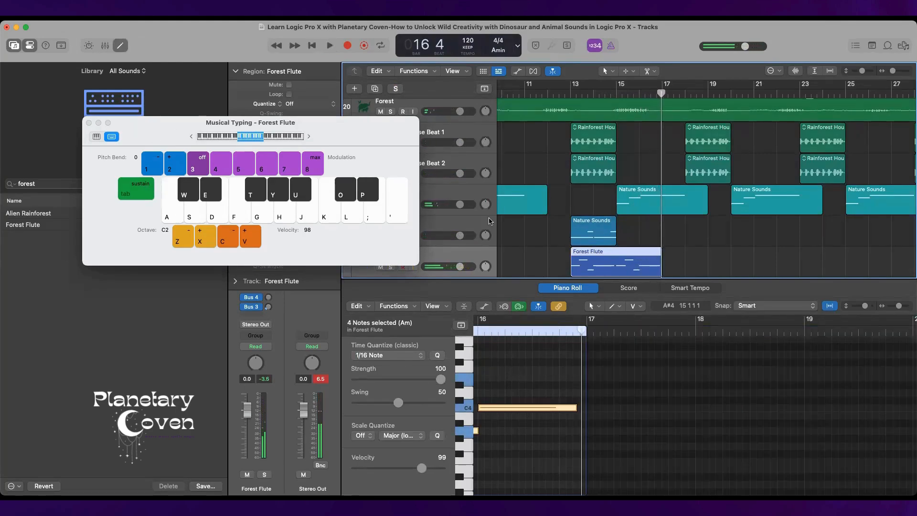
Add a new software instrument track below the Forest Flute track.
{"action": "scroll", "coordinate": [491, 220], "scroll_direction": "down", "scroll_amount": 2}
{"action": "right_click", "coordinate": [475, 247]}
{"action": "left_click", "coordinate": [520, 261]}
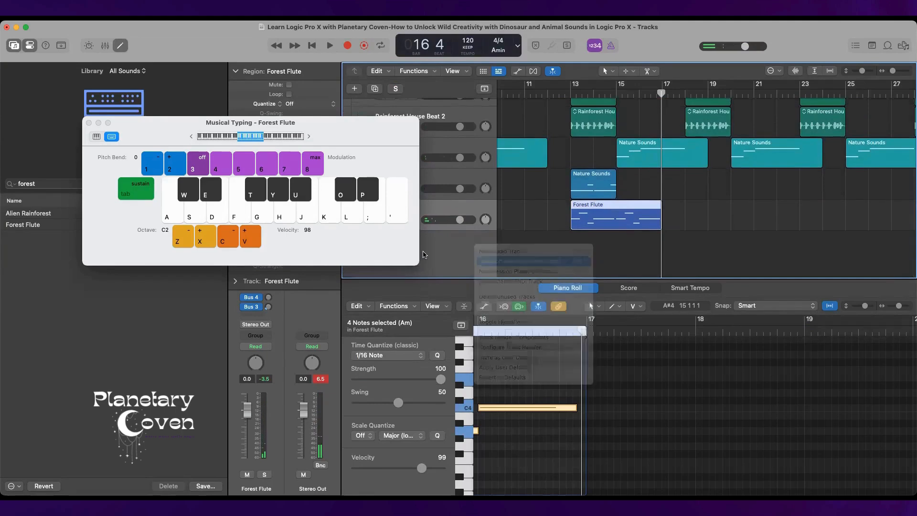
Search the new track's Library for "forest", moving the Musical Typing window clear of the results, and load the Alien Rainforest patch.
{"action": "left_click", "coordinate": [44, 184]}
{"action": "type", "text": "forst"}
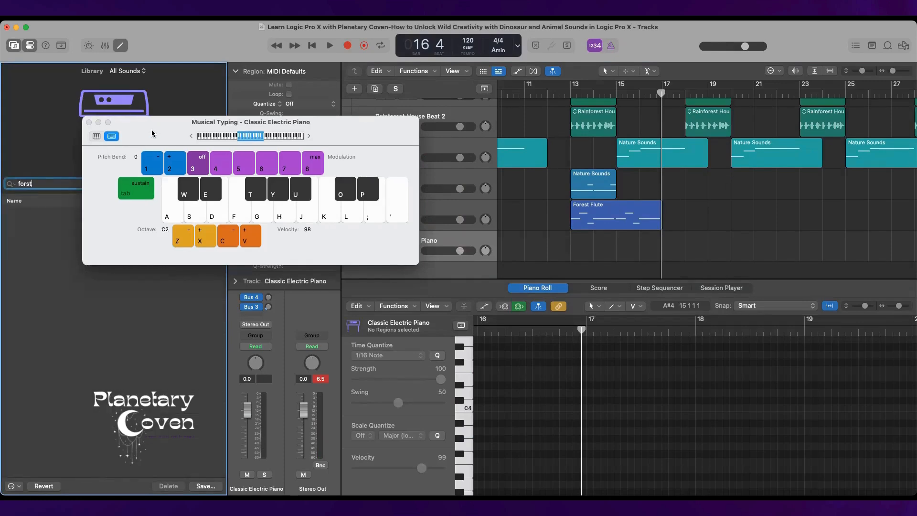
{"action": "left_click_drag", "start_coordinate": [150, 125], "coordinate": [198, 30]}
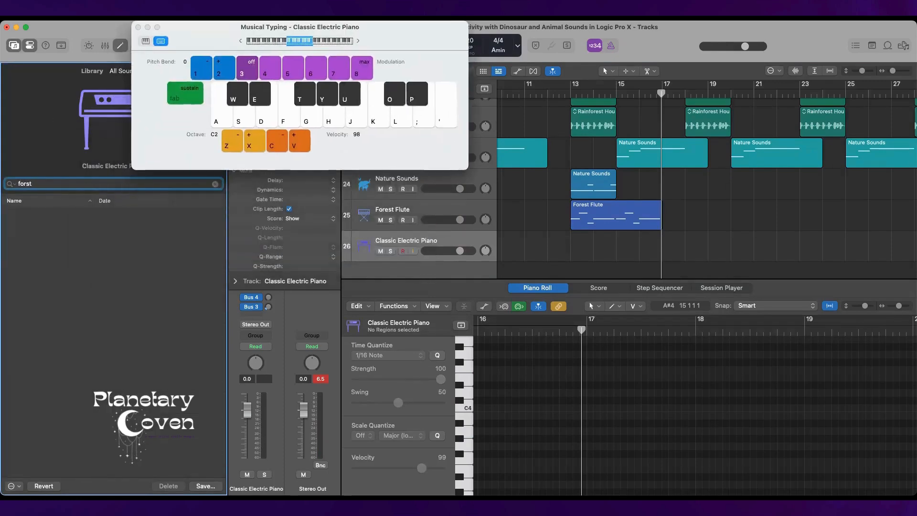
{"action": "key", "text": "BackSpace"}
{"action": "key", "text": "BackSpace"}
{"action": "type", "text": "est"}
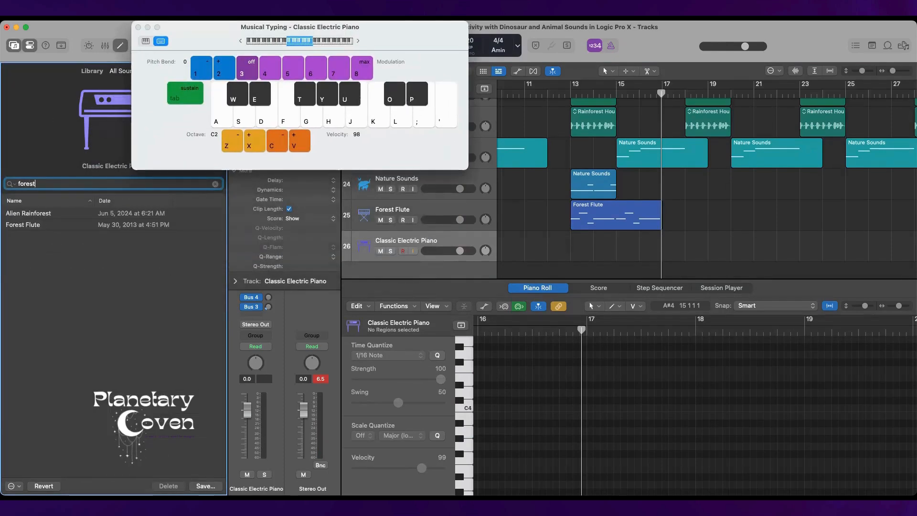
{"action": "left_click", "coordinate": [114, 216]}
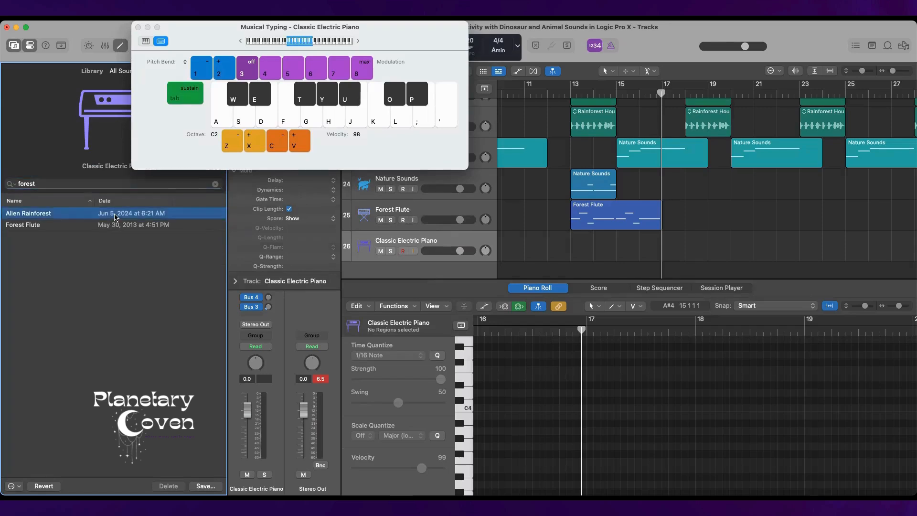
Try out several notes on the Alien Rainforest patch with Musical Typing.
{"action": "key", "text": "k"}
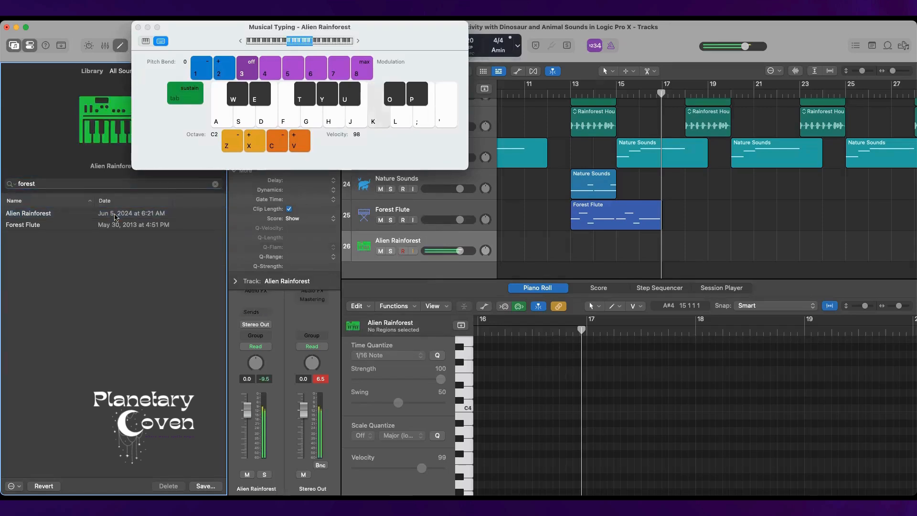
{"action": "key", "text": "semicolon"}
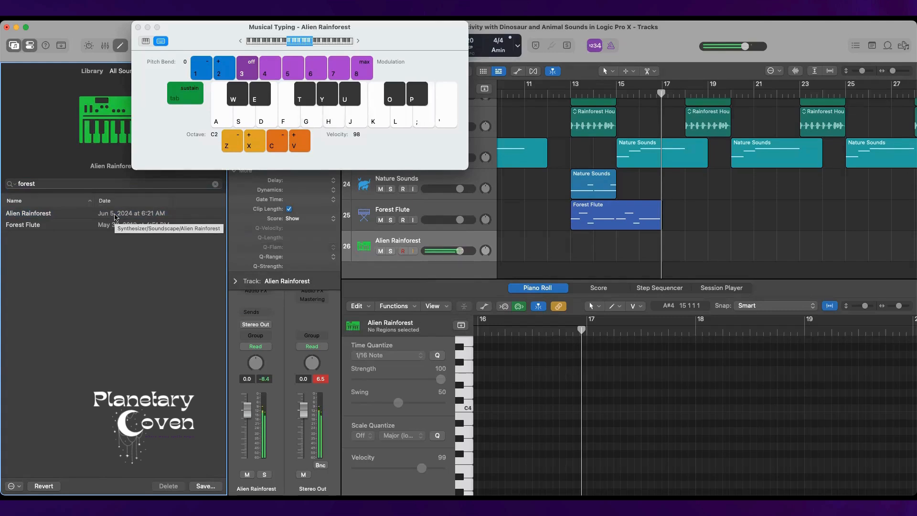
{"action": "key", "text": "h"}
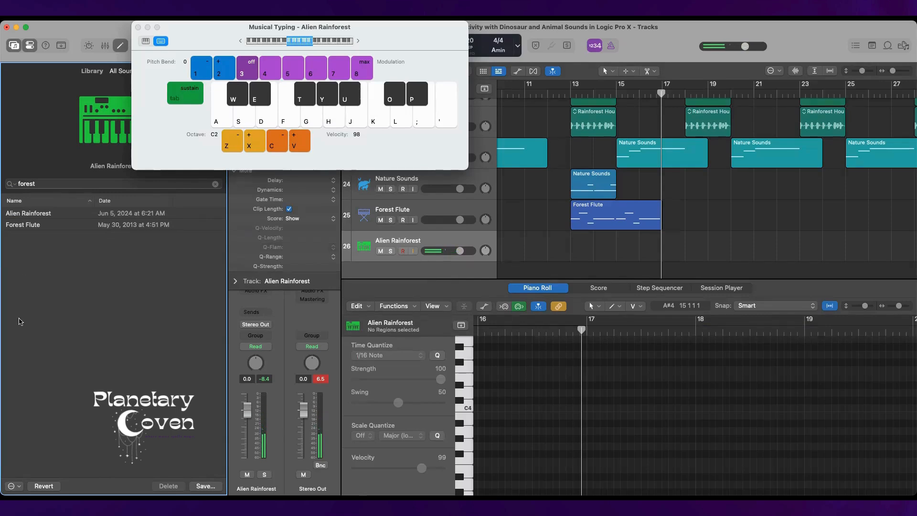
Solo the Alien Rainforest track and record a few Musical Typing notes on it from bar 13 to about bar 17.
{"action": "left_click", "coordinate": [390, 252]}
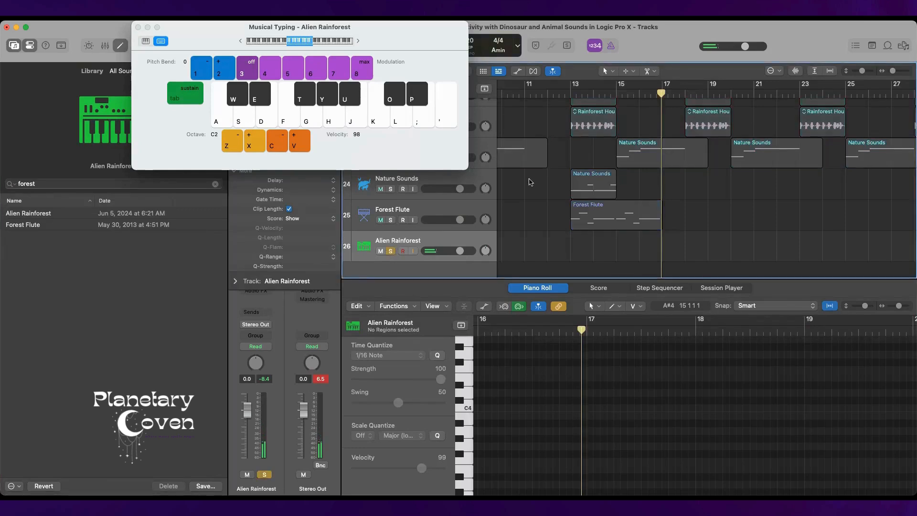
{"action": "left_click", "coordinate": [566, 99]}
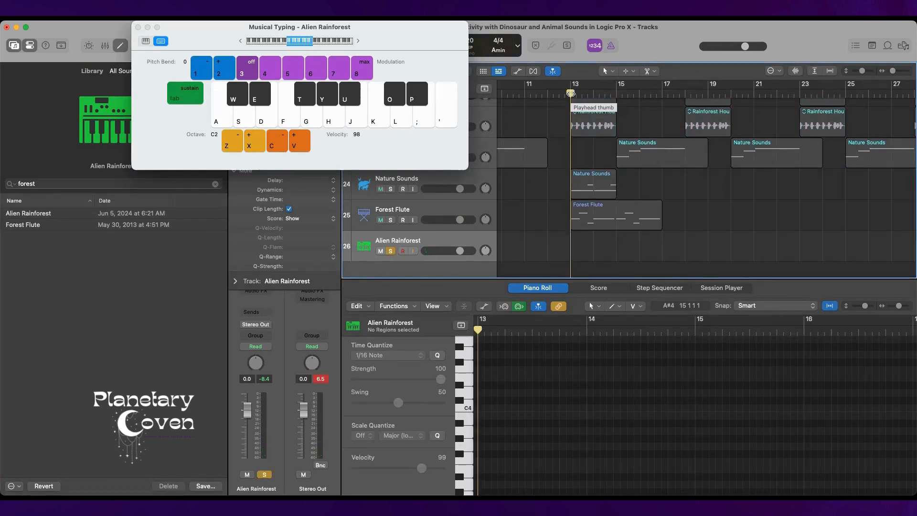
{"action": "key", "text": "h"}
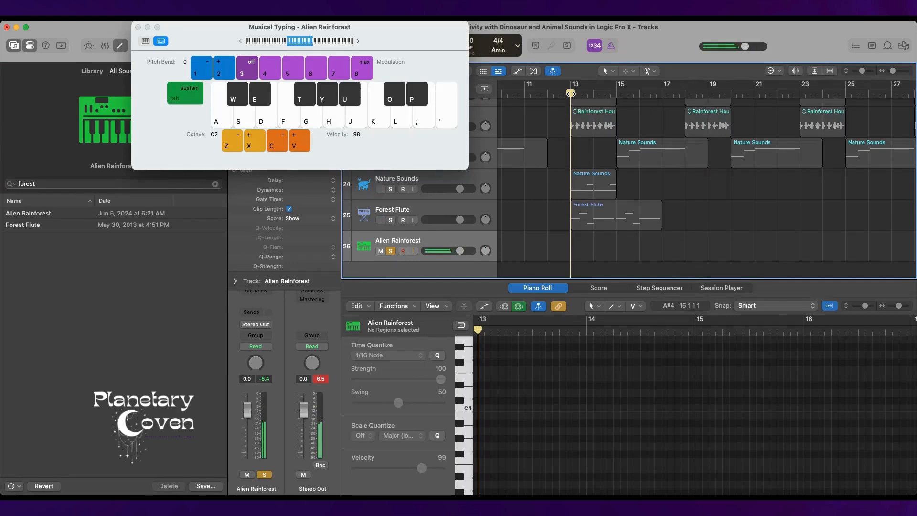
{"action": "key", "text": "r"}
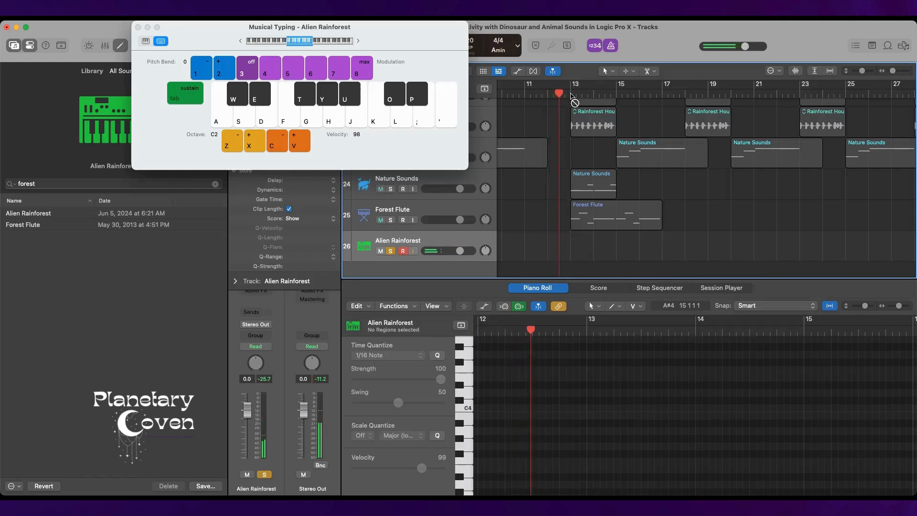
{"action": "key", "text": "h"}
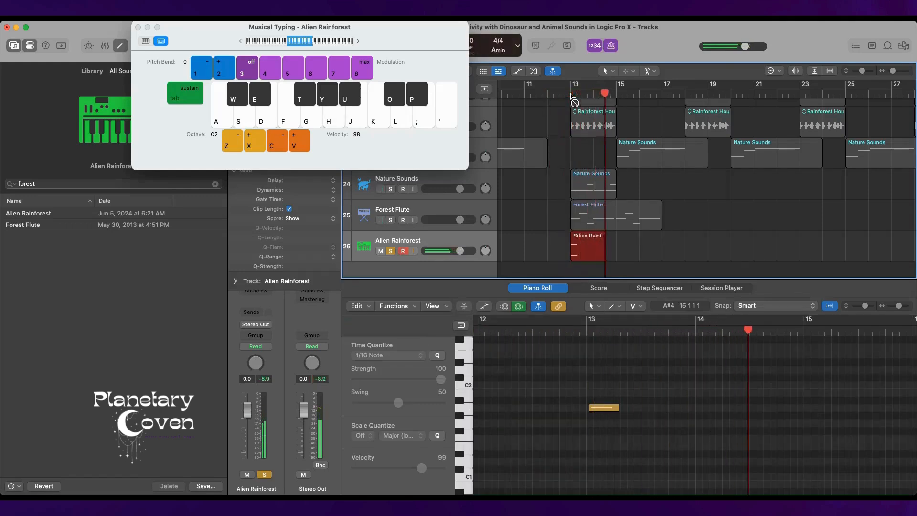
{"action": "key", "text": "h"}
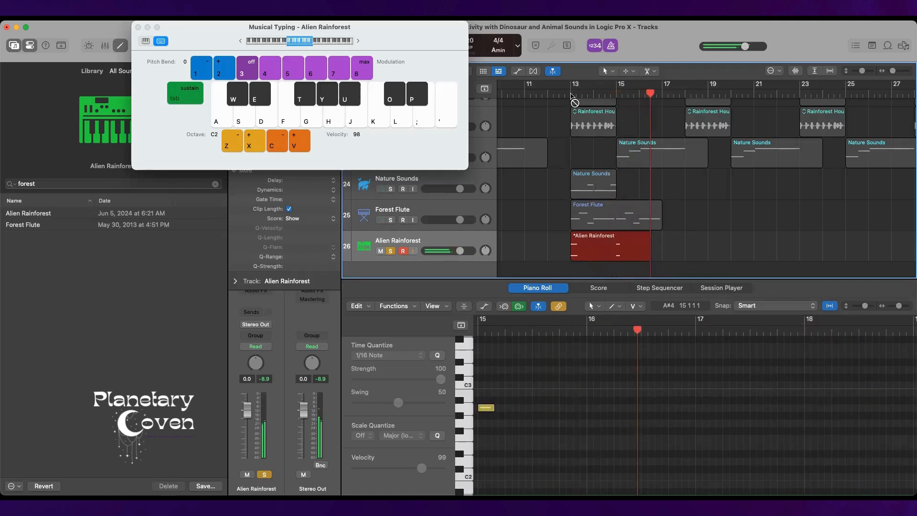
{"action": "key", "text": "space"}
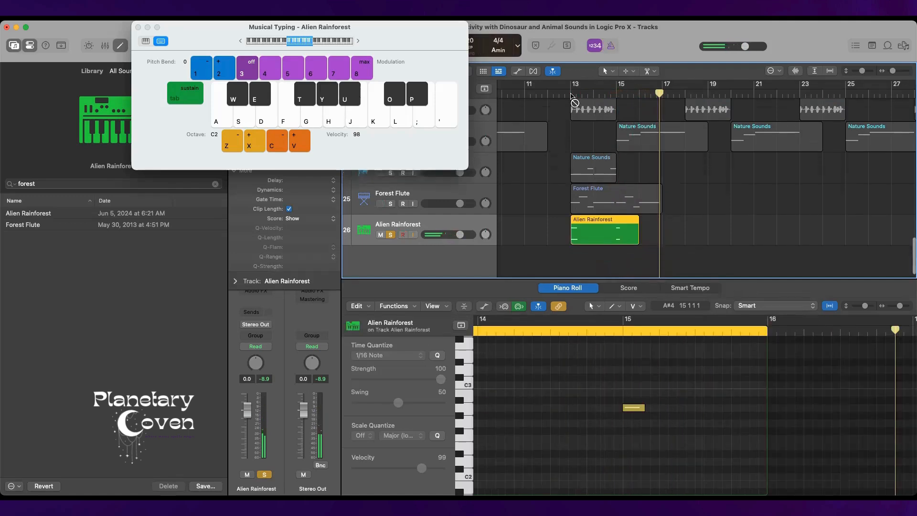
Select all the notes of the recorded Alien Rainforest region in the Piano Roll.
{"action": "left_click", "coordinate": [631, 408]}
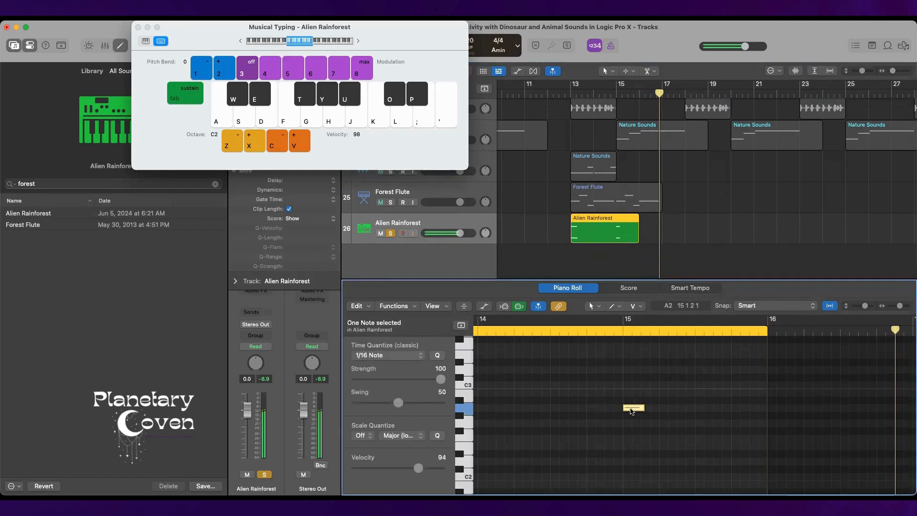
{"action": "scroll", "coordinate": [632, 411], "scroll_direction": "left", "scroll_amount": 5}
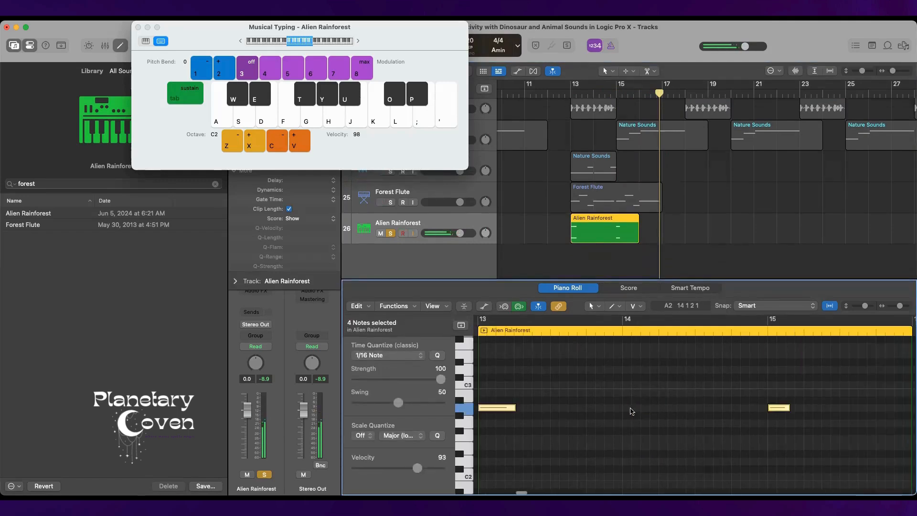
{"action": "scroll", "coordinate": [599, 414], "scroll_direction": "up", "scroll_amount": 5}
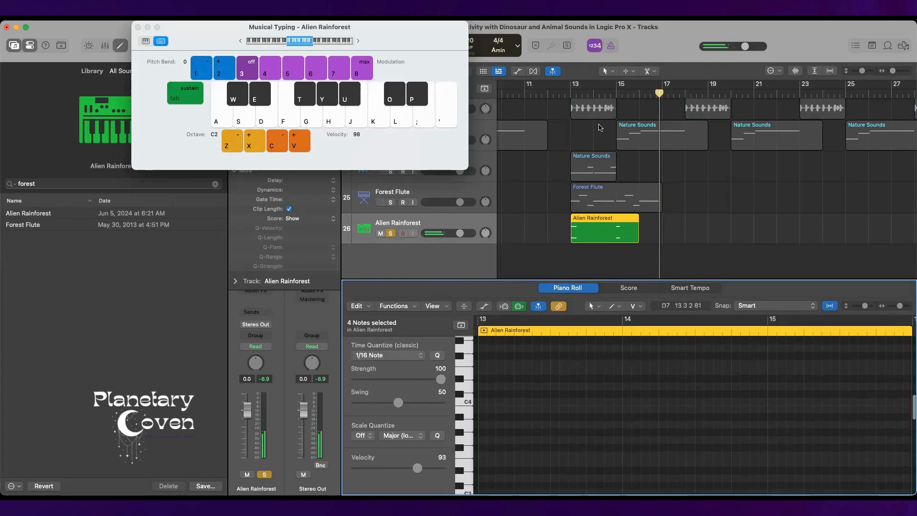
Unsolo the Alien Rainforest track and play the full arrangement from bar 13 to about bar 21.
{"action": "left_click", "coordinate": [390, 233]}
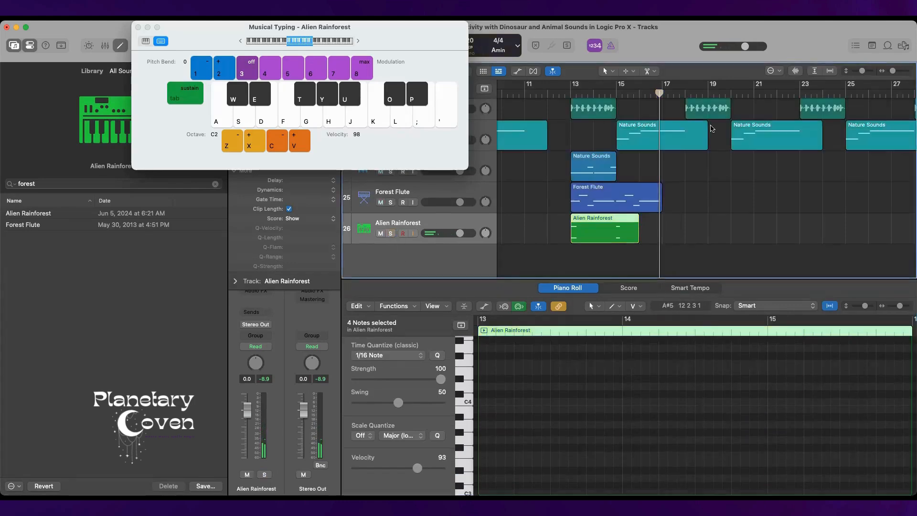
{"action": "left_click", "coordinate": [570, 90]}
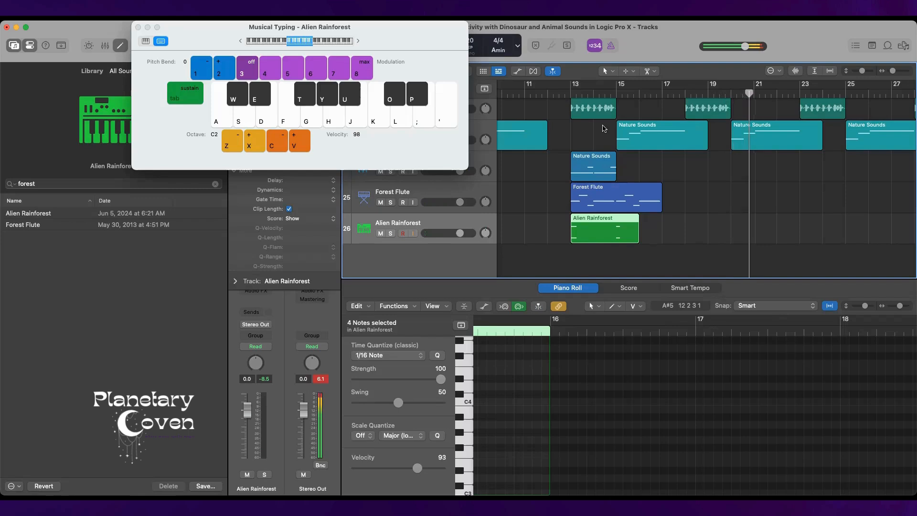
{"action": "key", "text": "space"}
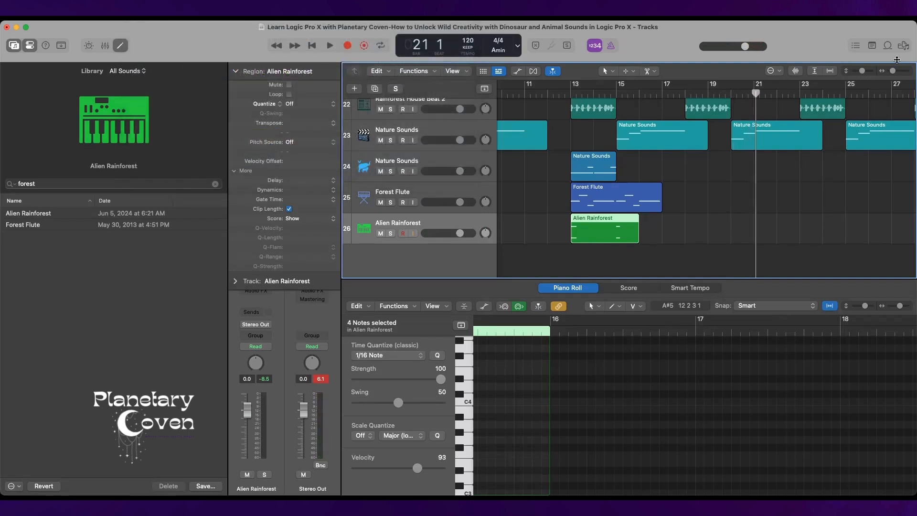
Return the playhead to the start of the project and hide the Piano Roll editor.
{"action": "left_click", "coordinate": [315, 49]}
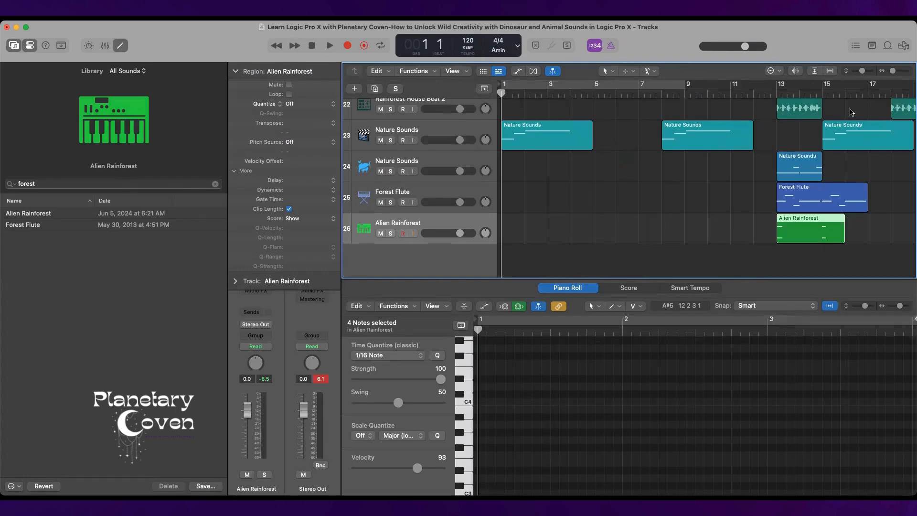
{"action": "left_click", "coordinate": [121, 50]}
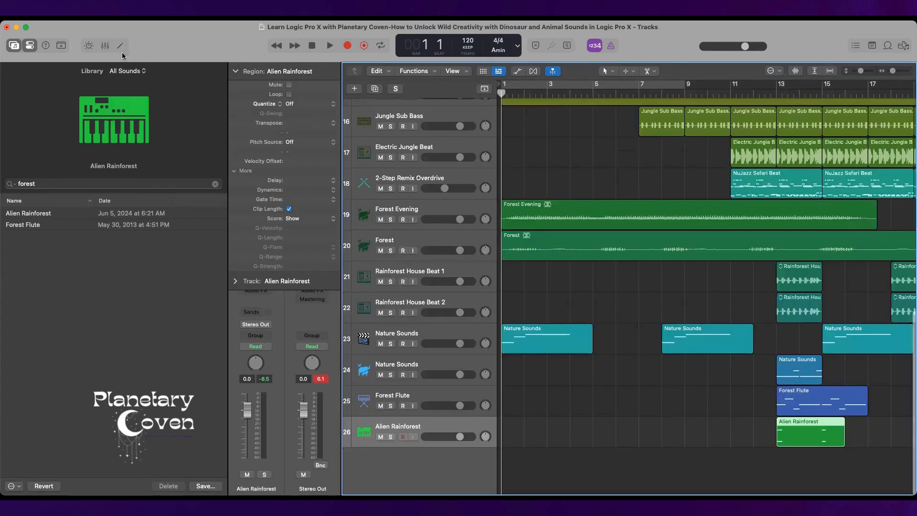
Look over all the tracks, from the animal loops down to Alien Rainforest, and along the timeline to the arrangement's end.
{"action": "scroll", "coordinate": [636, 246], "scroll_direction": "up", "scroll_amount": 5}
{"action": "scroll", "coordinate": [636, 246], "scroll_direction": "up", "scroll_amount": 8}
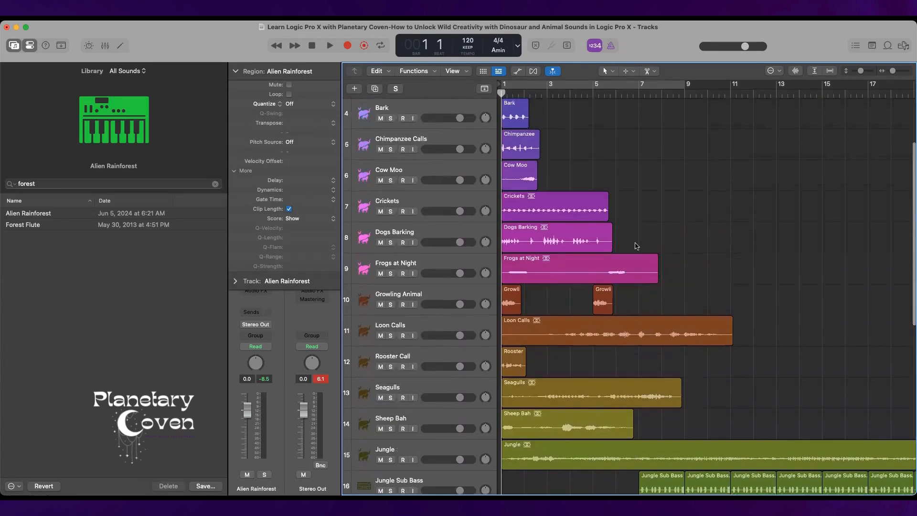
{"action": "scroll", "coordinate": [636, 246], "scroll_direction": "down", "scroll_amount": 6}
{"action": "scroll", "coordinate": [636, 246], "scroll_direction": "down", "scroll_amount": 1}
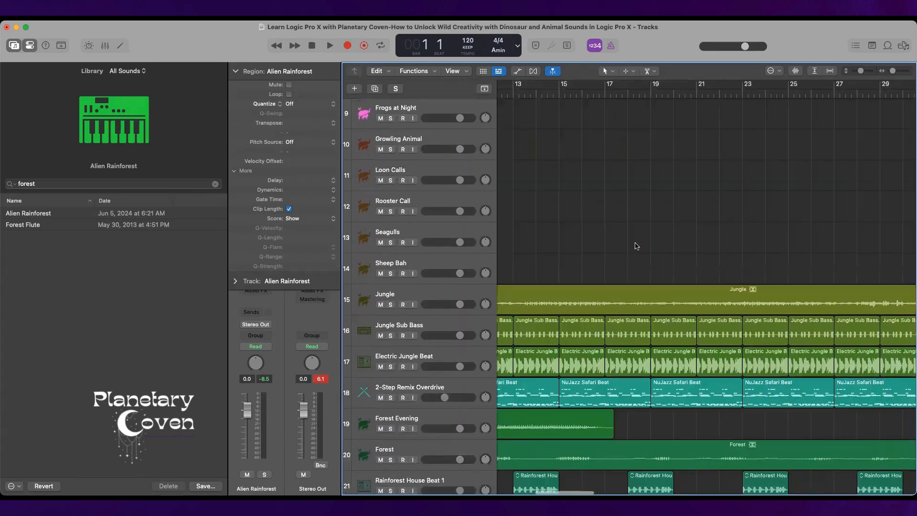
{"action": "scroll", "coordinate": [636, 246], "scroll_direction": "right", "scroll_amount": 10}
{"action": "scroll", "coordinate": [636, 246], "scroll_direction": "down", "scroll_amount": 2}
{"action": "scroll", "coordinate": [636, 246], "scroll_direction": "down", "scroll_amount": 6}
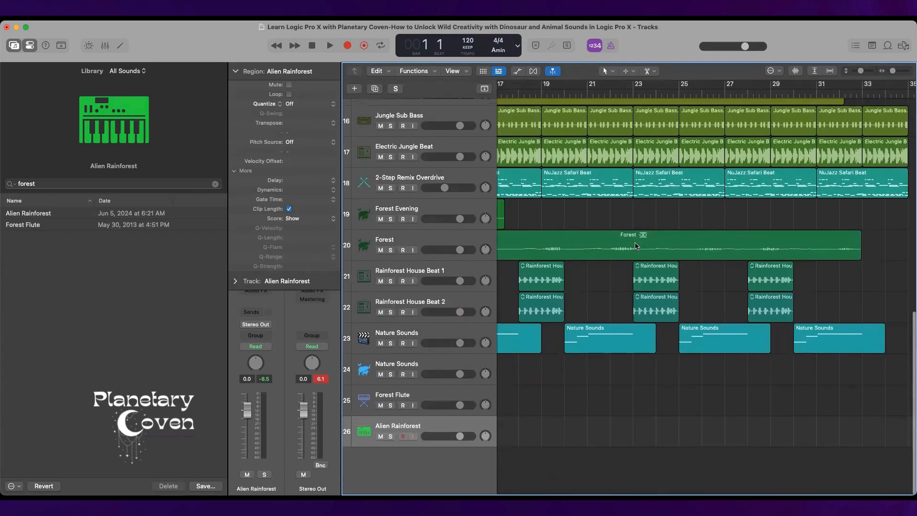
{"action": "scroll", "coordinate": [636, 246], "scroll_direction": "right", "scroll_amount": 8}
{"action": "scroll", "coordinate": [636, 246], "scroll_direction": "up", "scroll_amount": 5}
{"action": "scroll", "coordinate": [635, 246], "scroll_direction": "left", "scroll_amount": 7}
{"action": "scroll", "coordinate": [635, 246], "scroll_direction": "left", "scroll_amount": 5}
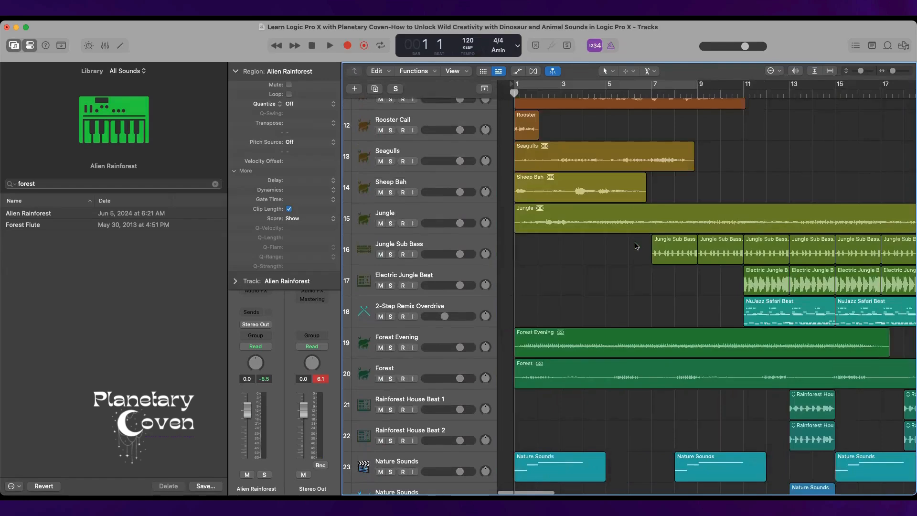
{"action": "scroll", "coordinate": [635, 246], "scroll_direction": "down", "scroll_amount": 4}
{"action": "scroll", "coordinate": [636, 246], "scroll_direction": "right", "scroll_amount": 9}
{"action": "scroll", "coordinate": [636, 246], "scroll_direction": "left", "scroll_amount": 15}
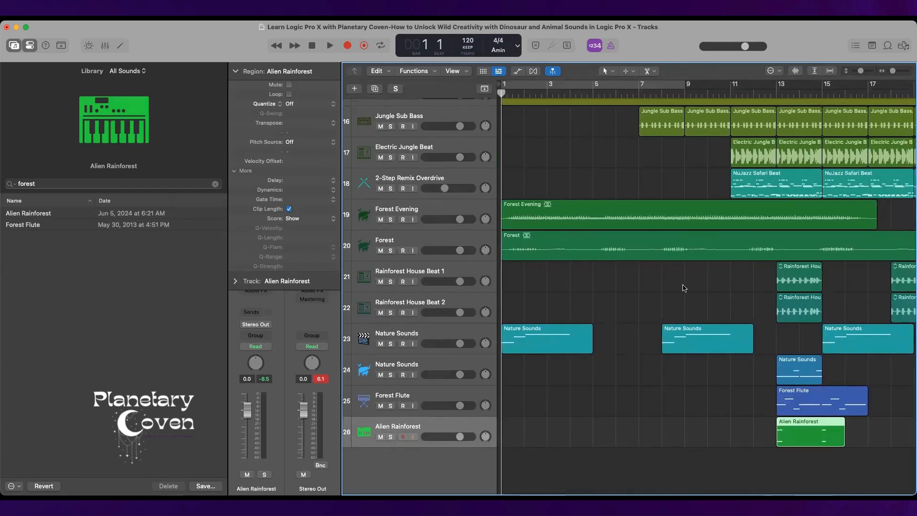
{"action": "scroll", "coordinate": [687, 288], "scroll_direction": "up", "scroll_amount": 5}
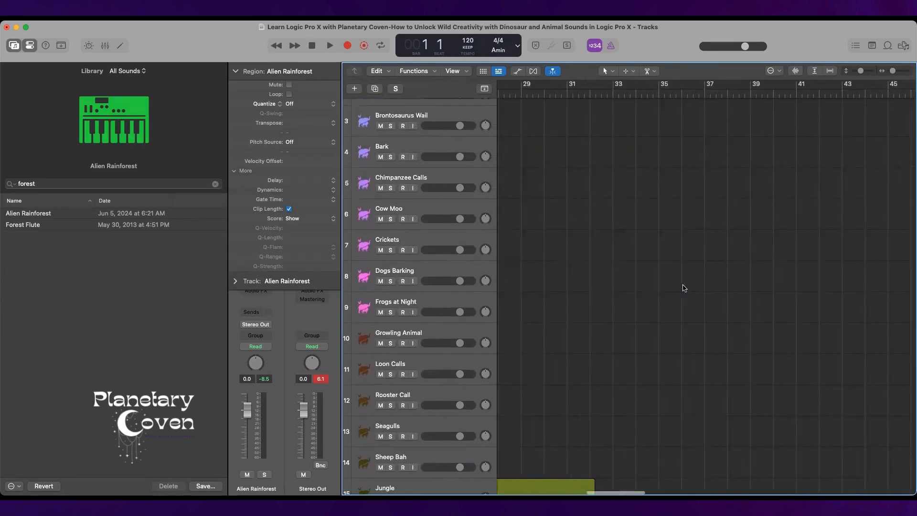
{"action": "scroll", "coordinate": [684, 288], "scroll_direction": "down", "scroll_amount": 3}
{"action": "scroll", "coordinate": [684, 288], "scroll_direction": "down", "scroll_amount": 10}
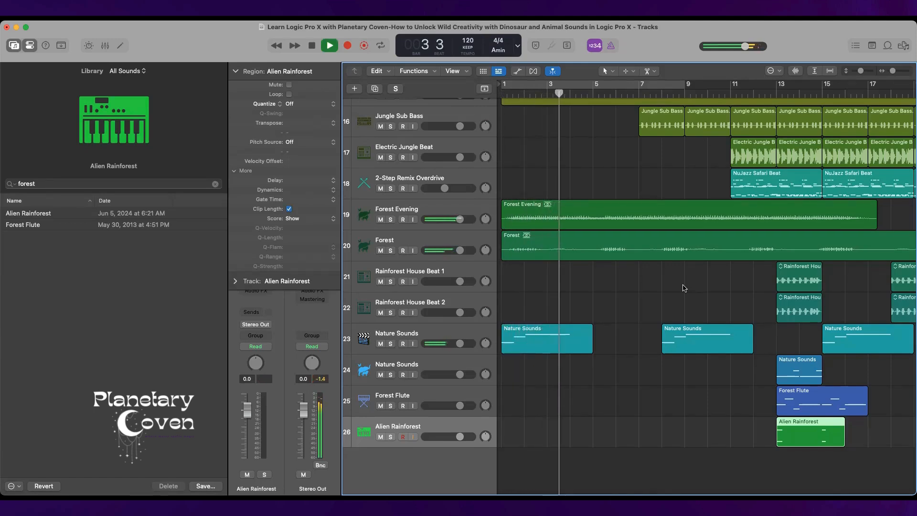
Play the whole arrangement from bar 1 to about bar 36, following the active tracks, and stop playback.
{"action": "scroll", "coordinate": [685, 289], "scroll_direction": "up", "scroll_amount": 3}
{"action": "scroll", "coordinate": [685, 289], "scroll_direction": "up", "scroll_amount": 6}
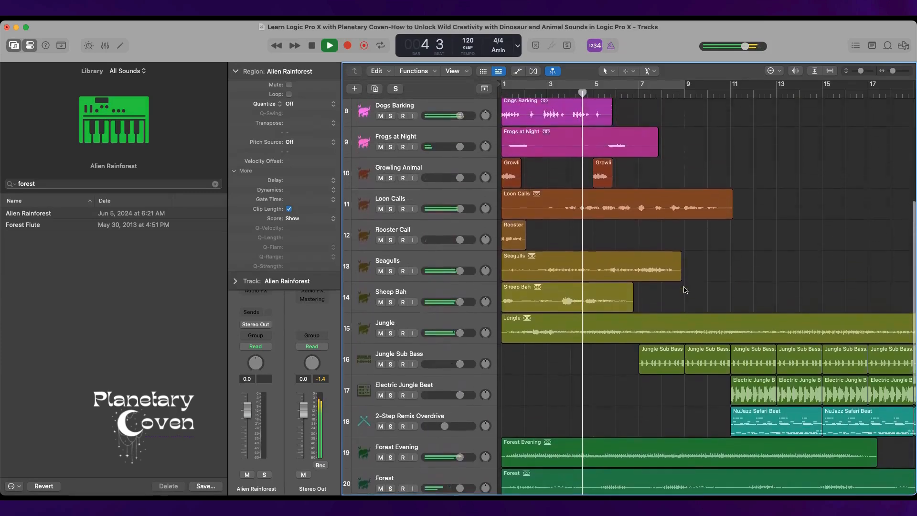
{"action": "scroll", "coordinate": [685, 289], "scroll_direction": "up", "scroll_amount": 5}
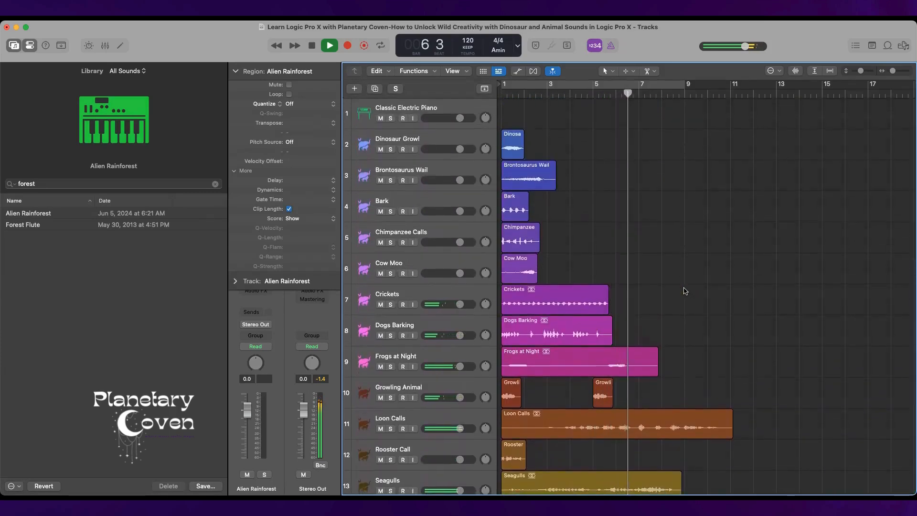
{"action": "scroll", "coordinate": [685, 290], "scroll_direction": "down", "scroll_amount": 1}
{"action": "scroll", "coordinate": [685, 291], "scroll_direction": "down", "scroll_amount": 5}
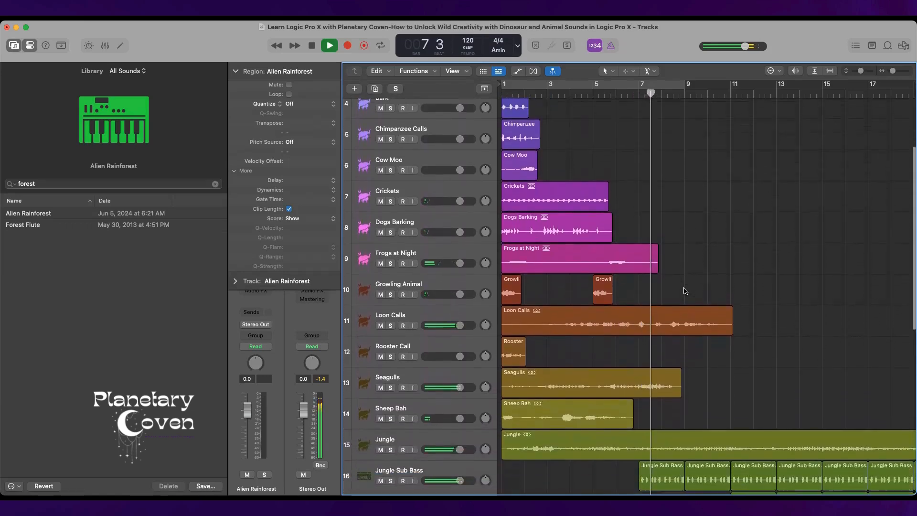
{"action": "scroll", "coordinate": [685, 291], "scroll_direction": "down", "scroll_amount": 4}
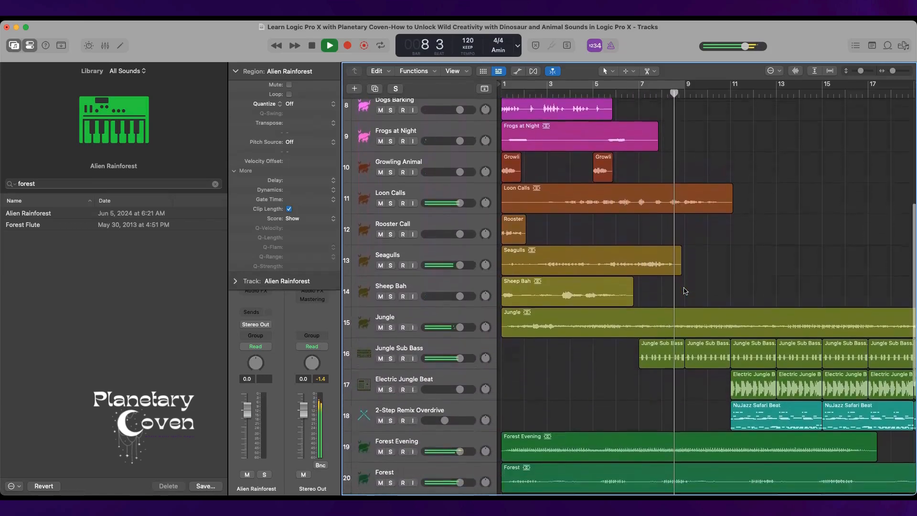
{"action": "scroll", "coordinate": [685, 291], "scroll_direction": "down", "scroll_amount": 3}
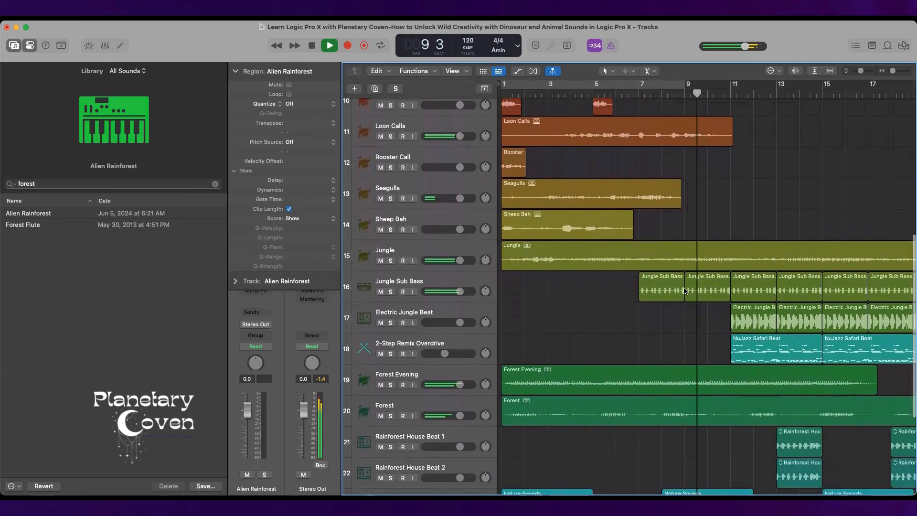
{"action": "scroll", "coordinate": [685, 291], "scroll_direction": "down", "scroll_amount": 2}
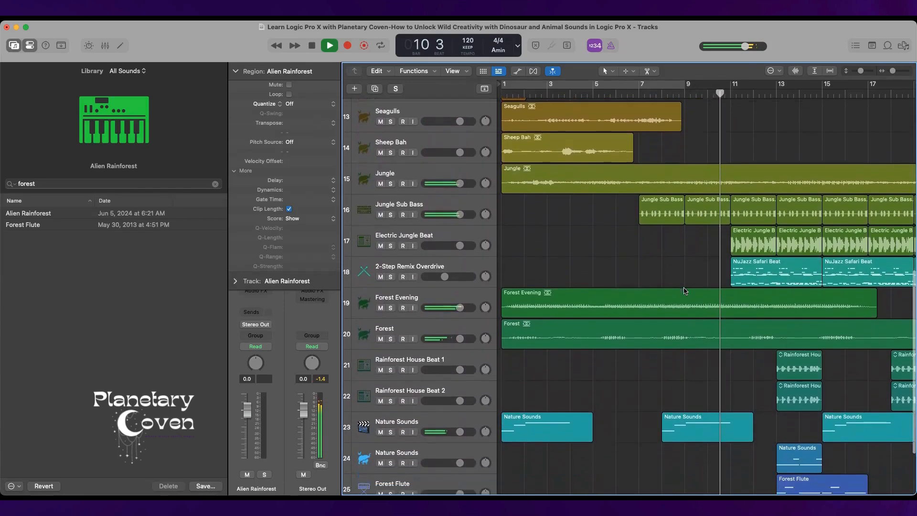
{"action": "scroll", "coordinate": [685, 290], "scroll_direction": "down", "scroll_amount": 2}
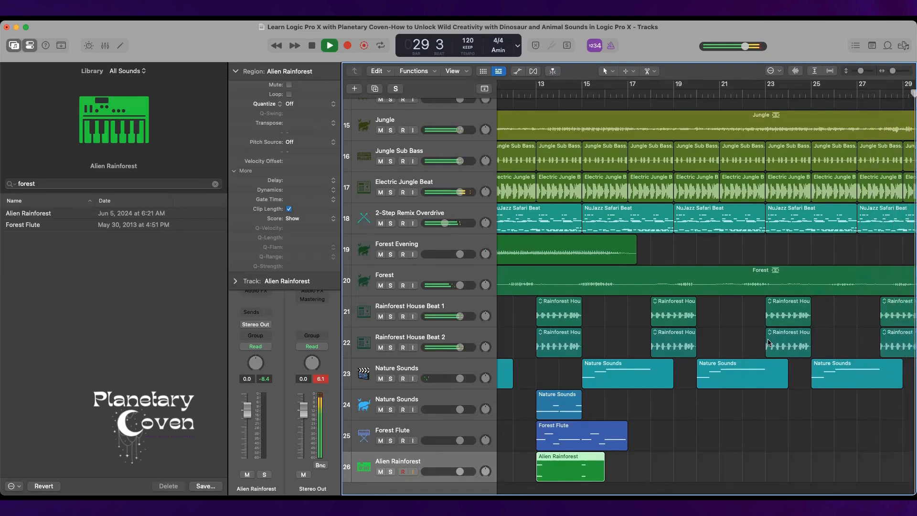
{"action": "scroll", "coordinate": [769, 342], "scroll_direction": "right", "scroll_amount": 10}
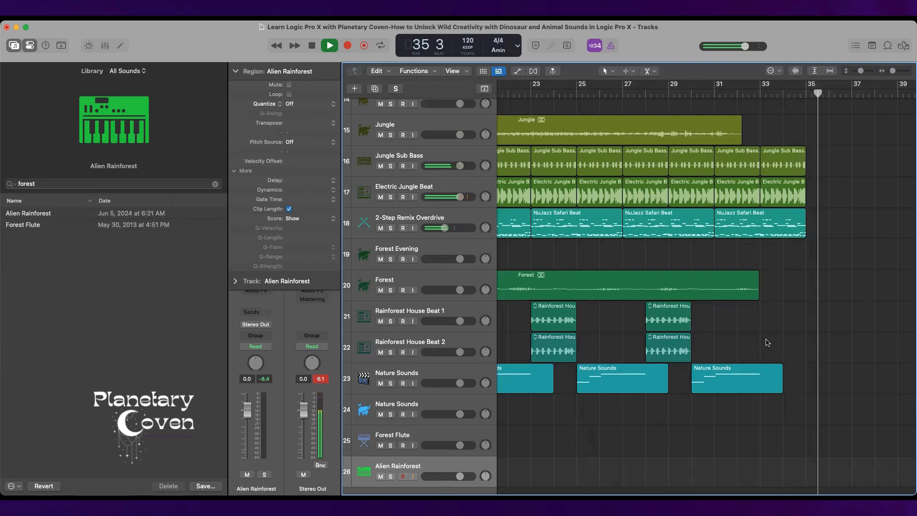
{"action": "key", "text": "space"}
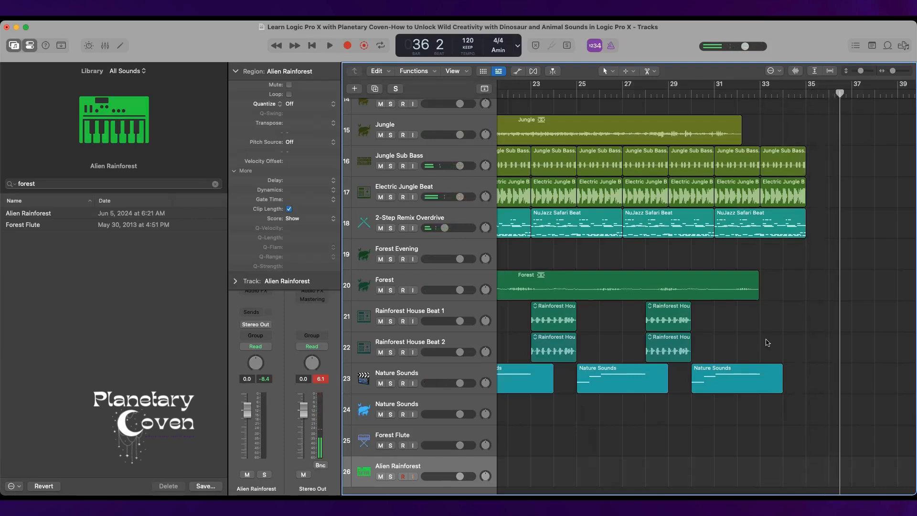
Review the arrangement from its end back to bar 1, comparing the animal loop tracks with the jungle, forest and instrument tracks.
{"action": "scroll", "coordinate": [764, 344], "scroll_direction": "left", "scroll_amount": 10}
{"action": "scroll", "coordinate": [755, 347], "scroll_direction": "down", "scroll_amount": 2}
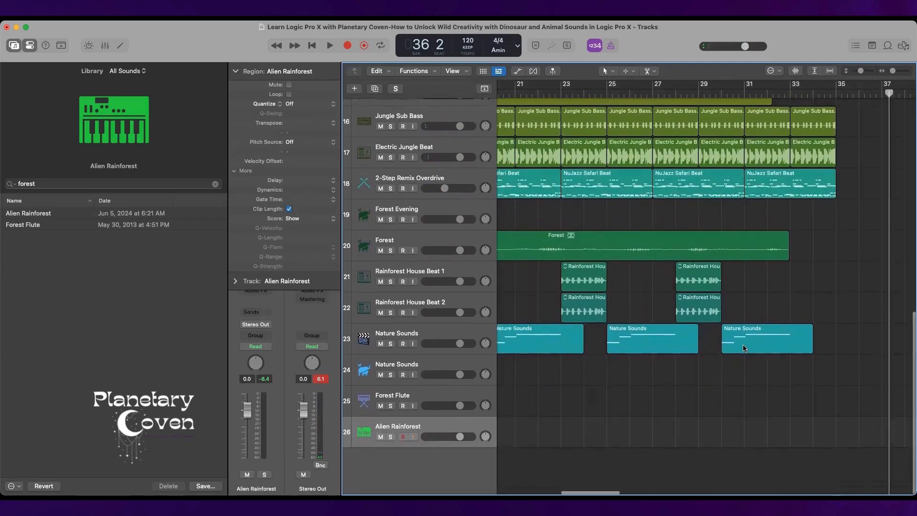
{"action": "scroll", "coordinate": [743, 348], "scroll_direction": "up", "scroll_amount": 10}
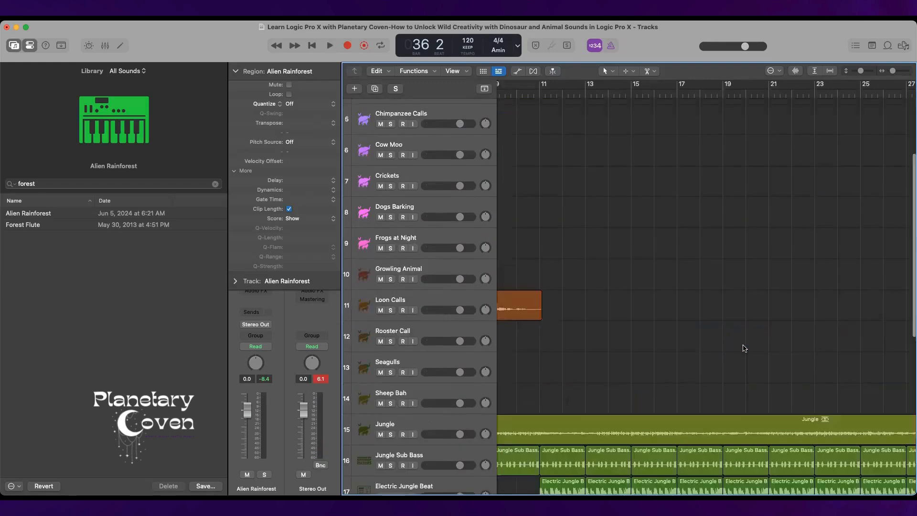
{"action": "scroll", "coordinate": [744, 348], "scroll_direction": "left", "scroll_amount": 2}
{"action": "scroll", "coordinate": [744, 348], "scroll_direction": "down", "scroll_amount": 10}
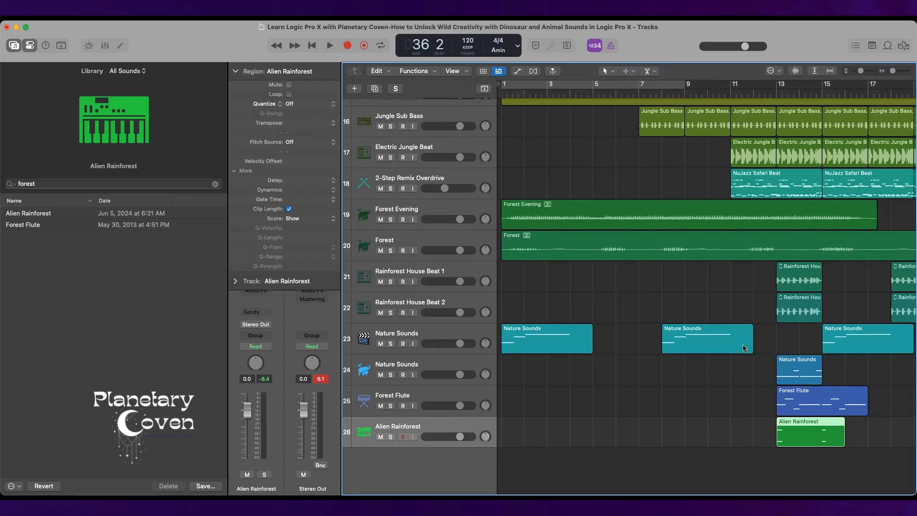
{"action": "scroll", "coordinate": [746, 364], "scroll_direction": "up", "scroll_amount": 9}
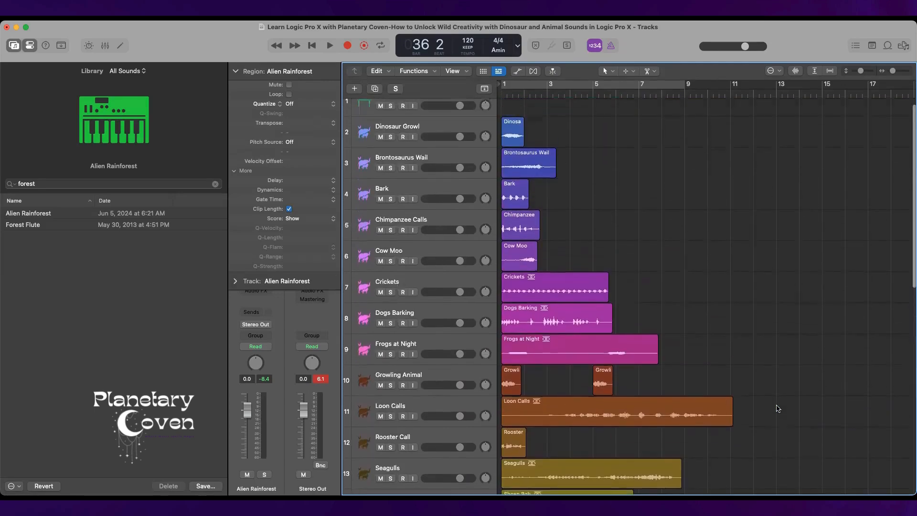
{"action": "scroll", "coordinate": [778, 409], "scroll_direction": "down", "scroll_amount": 10}
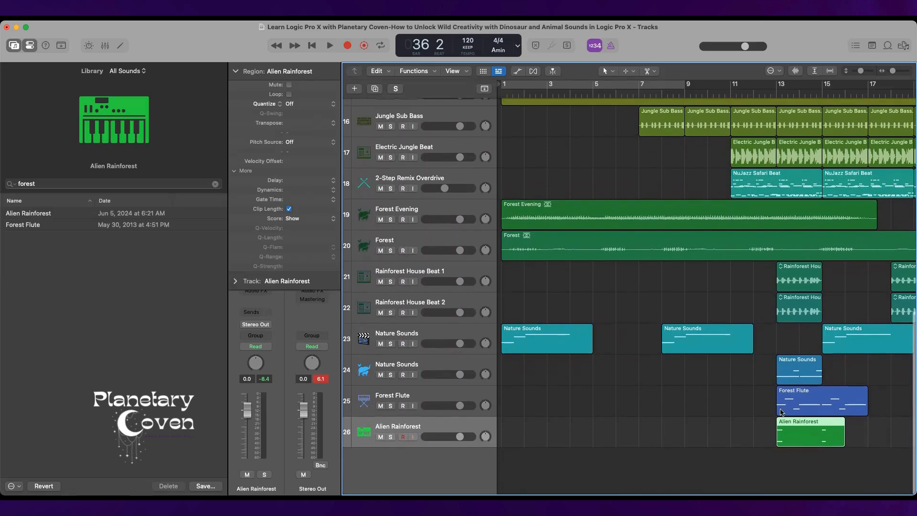
{"action": "scroll", "coordinate": [777, 408], "scroll_direction": "up", "scroll_amount": 12}
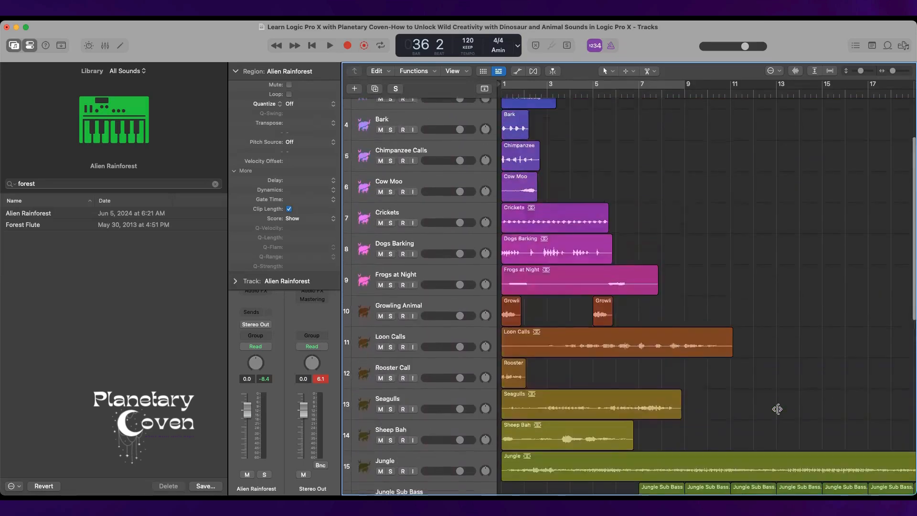
{"action": "scroll", "coordinate": [778, 412], "scroll_direction": "down", "scroll_amount": 12}
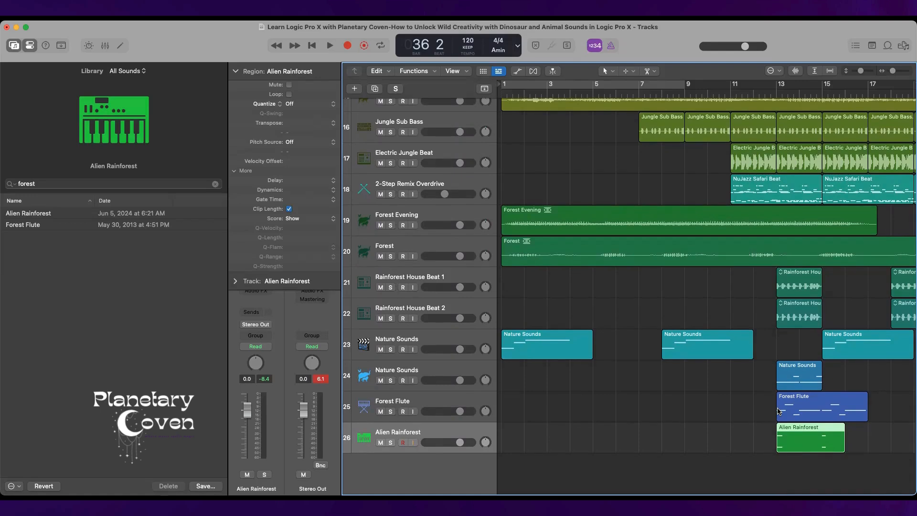
{"action": "scroll", "coordinate": [792, 430], "scroll_direction": "up", "scroll_amount": 10}
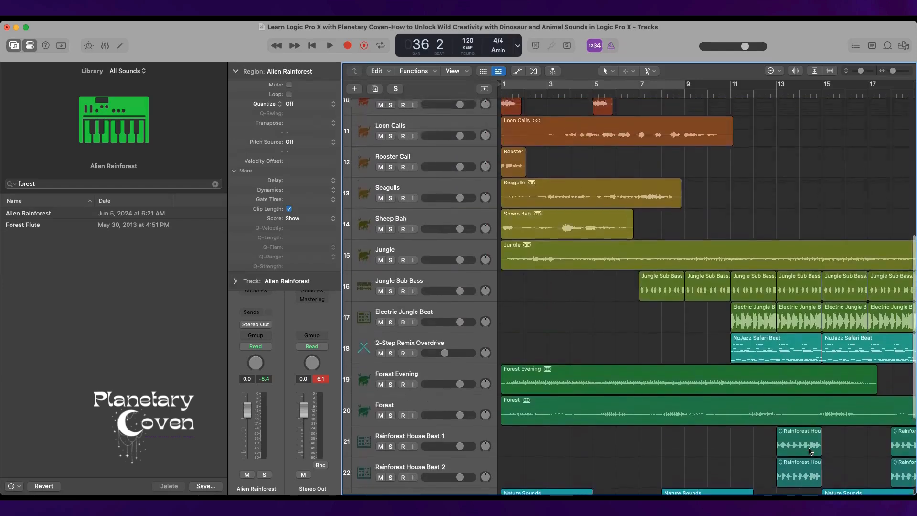